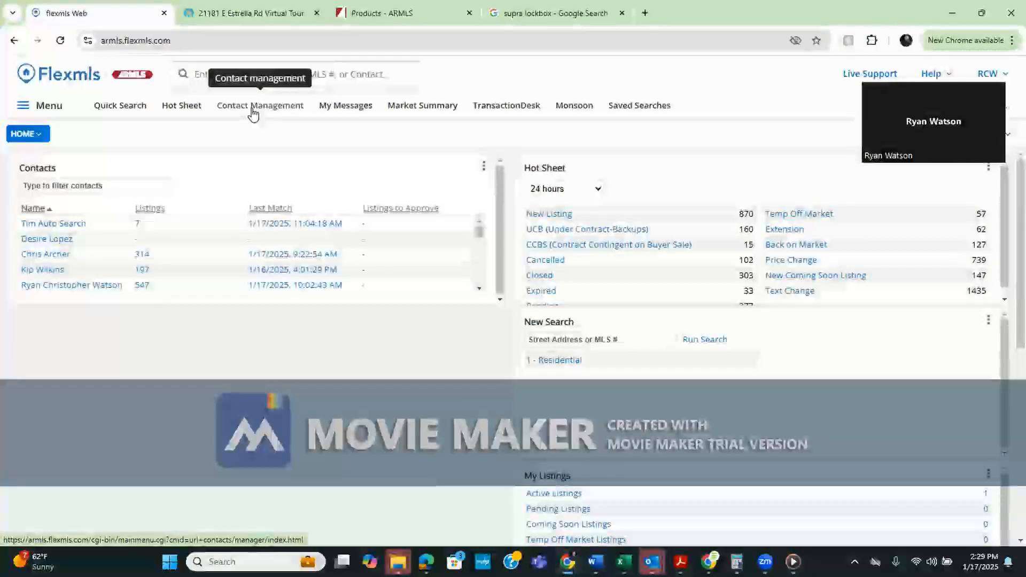
Browse the full site menu, then return to the dashboard
left_click(56, 109)
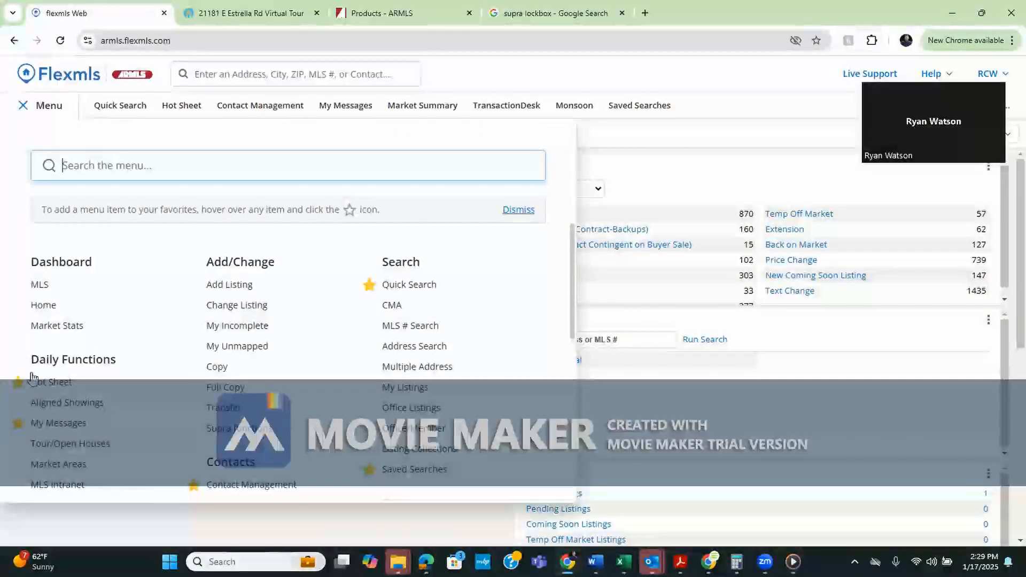
left_click_drag(571, 288, 571, 366)
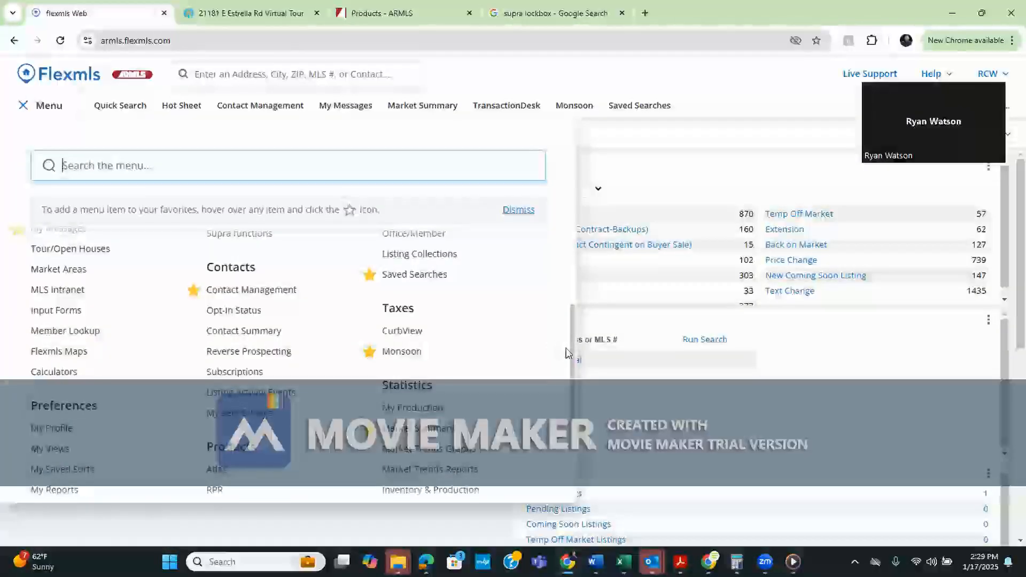
scroll(568, 251, "up", 4)
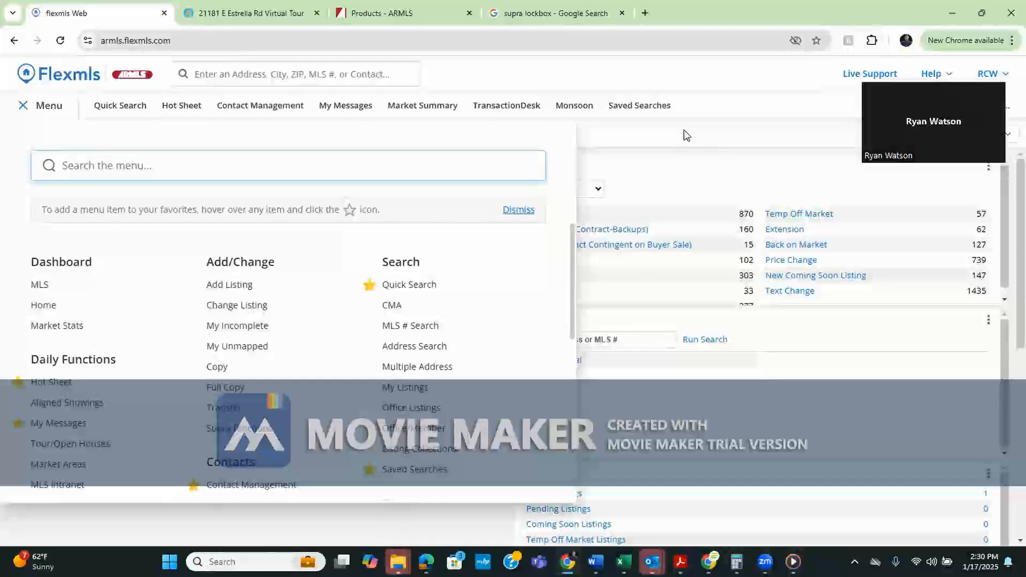
left_click(23, 106)
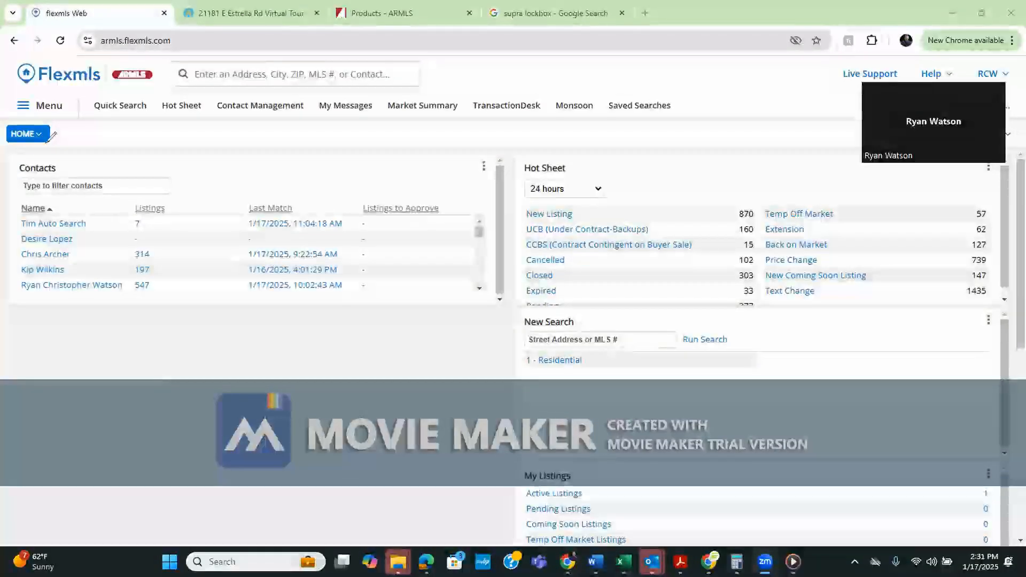
Add the two-line caption 'How to Search for a Buyer? - Quick Search with Basic Parameters' below Contacts
left_click(124, 375)
type("How to Sear")
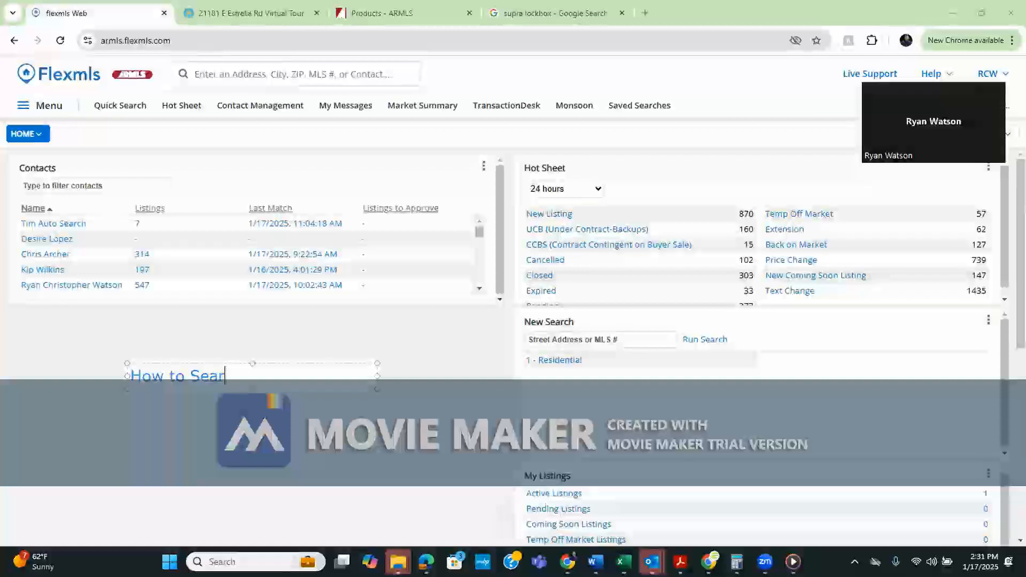
type("ch for a Buyer?")
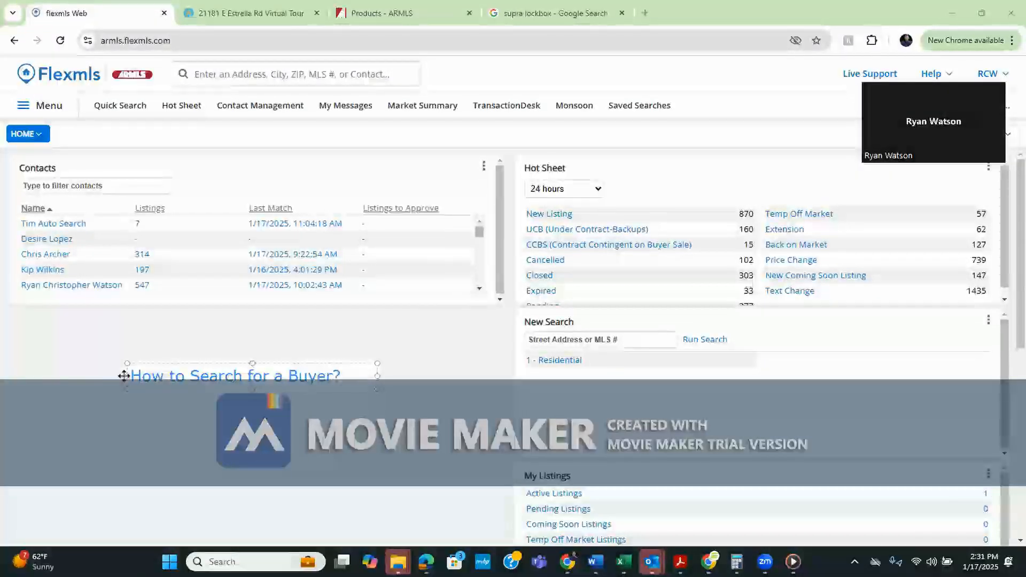
key("Return")
type("- Quick Serch")
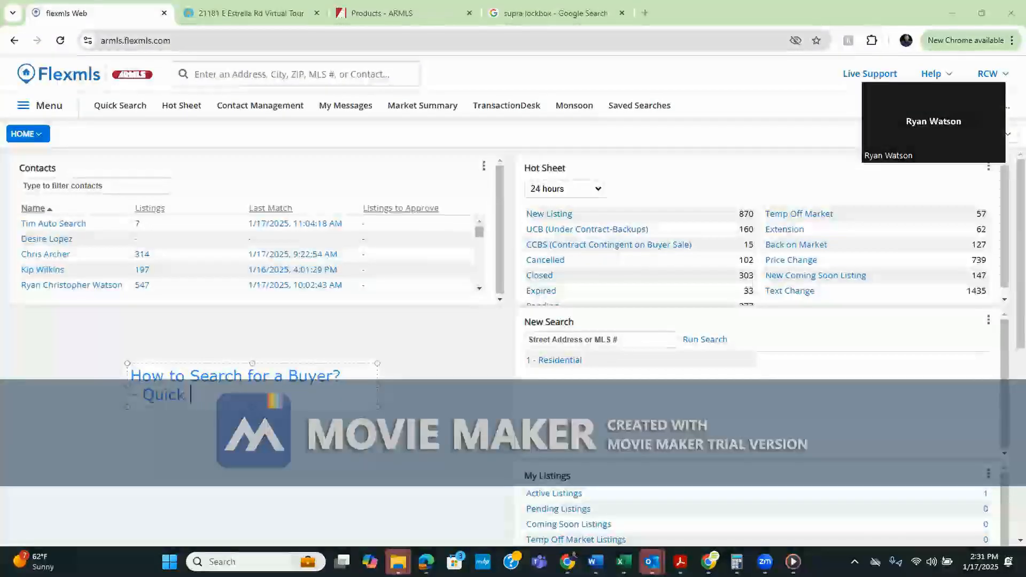
key("BackSpace")
key("BackSpace")
key("BackSpace")
type("arch")
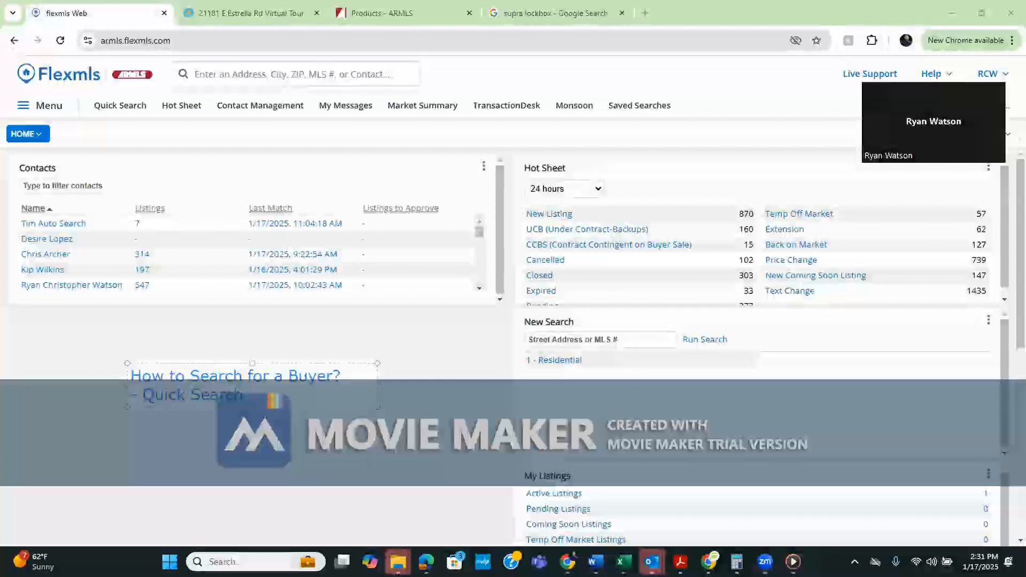
type(" with Basic Pra")
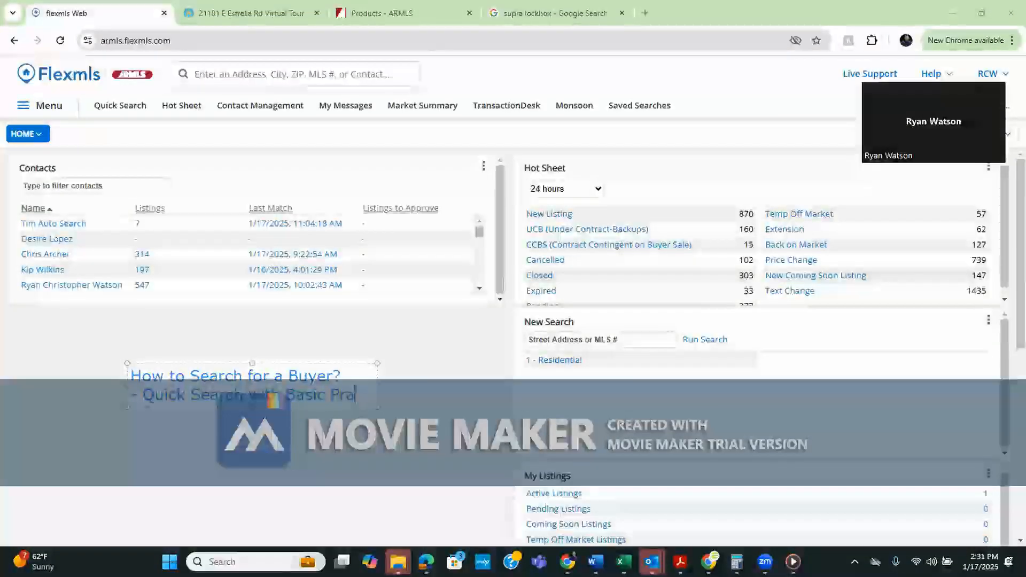
key("BackSpace")
type("Parameters")
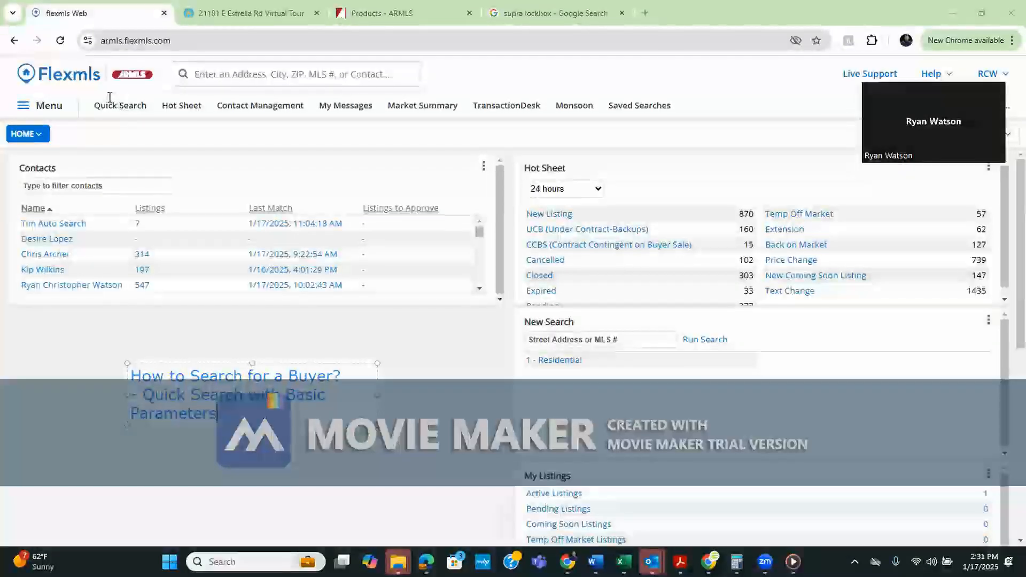
left_click(217, 334)
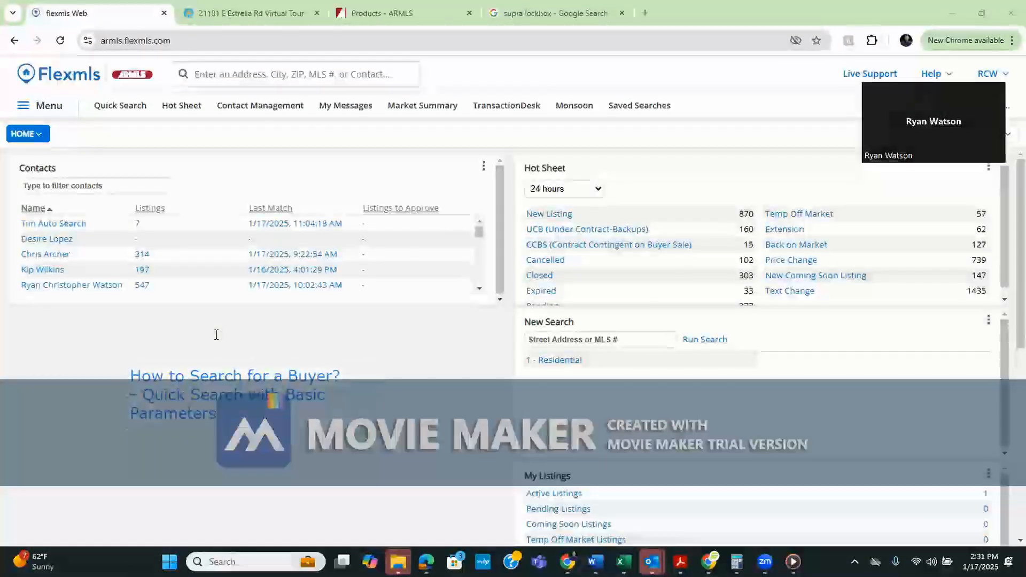
Discard the accidental empty caption box and start a new Quick Search
left_click(129, 107)
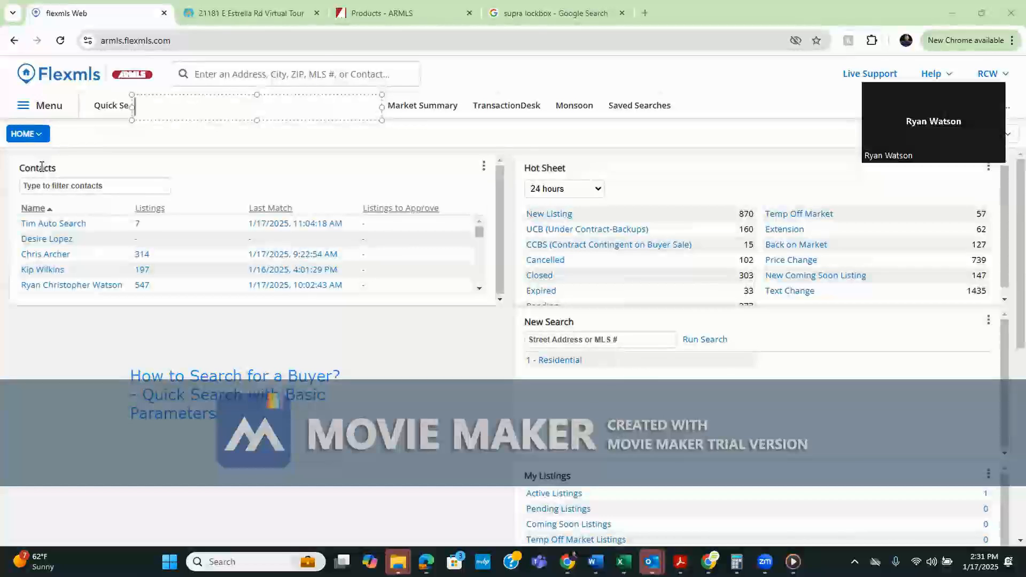
left_click(111, 116)
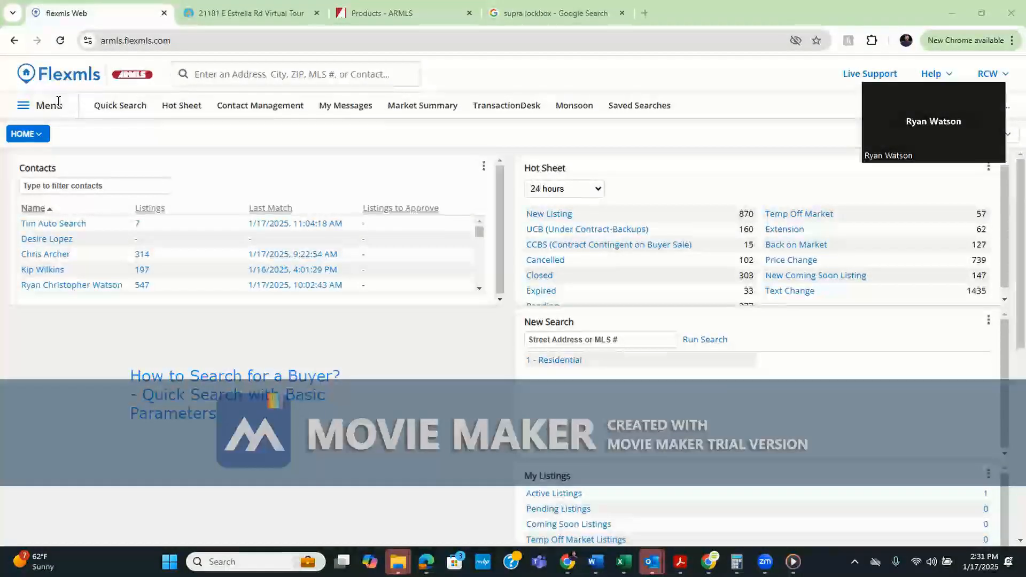
left_click(134, 110)
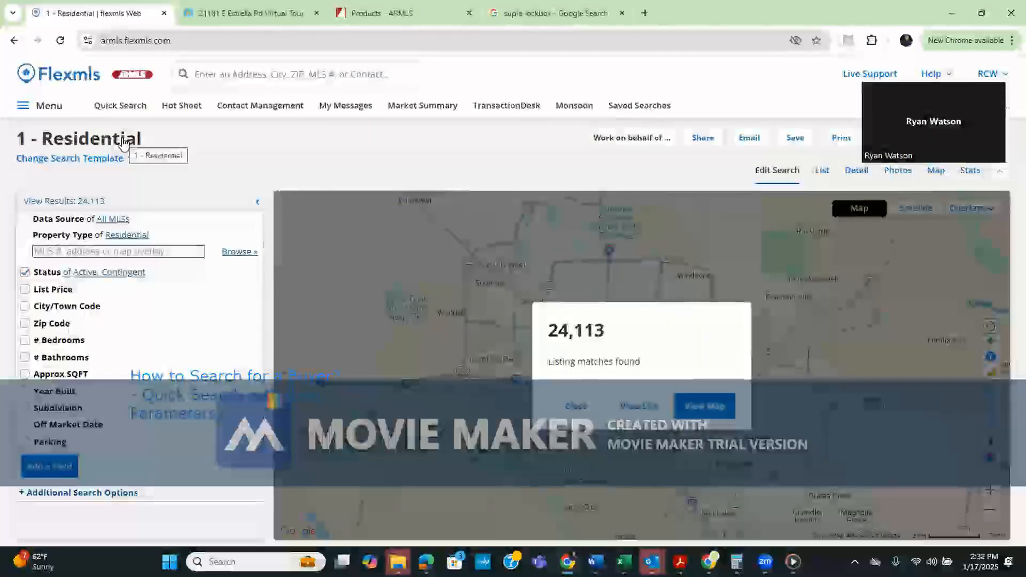
Switch the search template to 6 - Multiple Dwellings
left_click(115, 158)
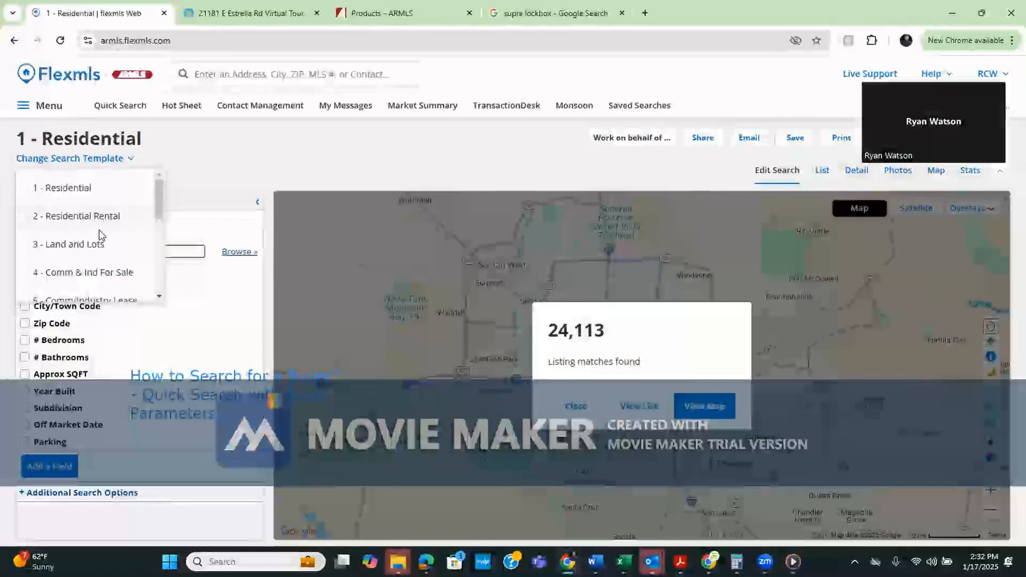
left_click_drag(159, 211, 162, 230)
scroll(162, 230, "down", 2)
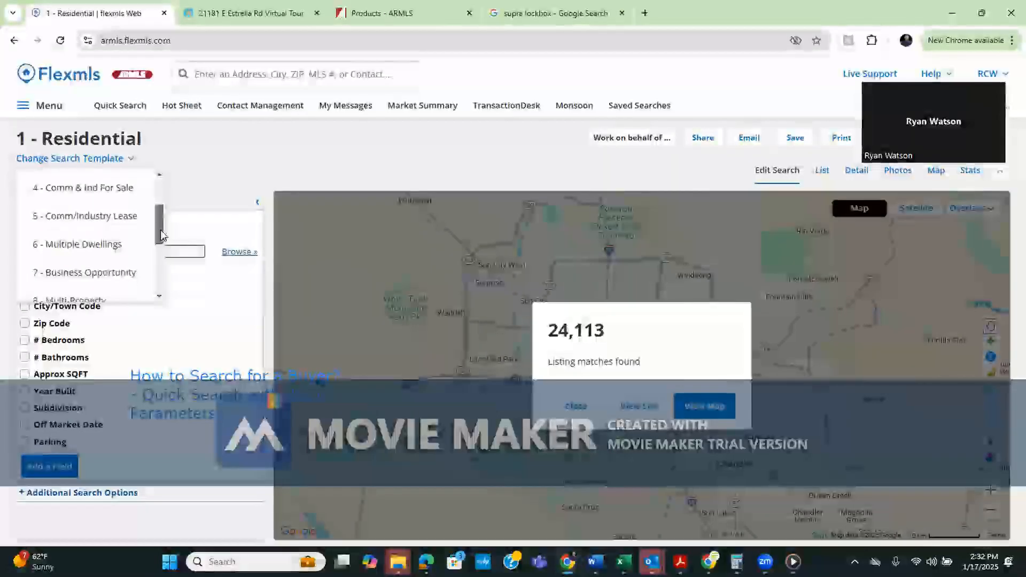
left_click(109, 225)
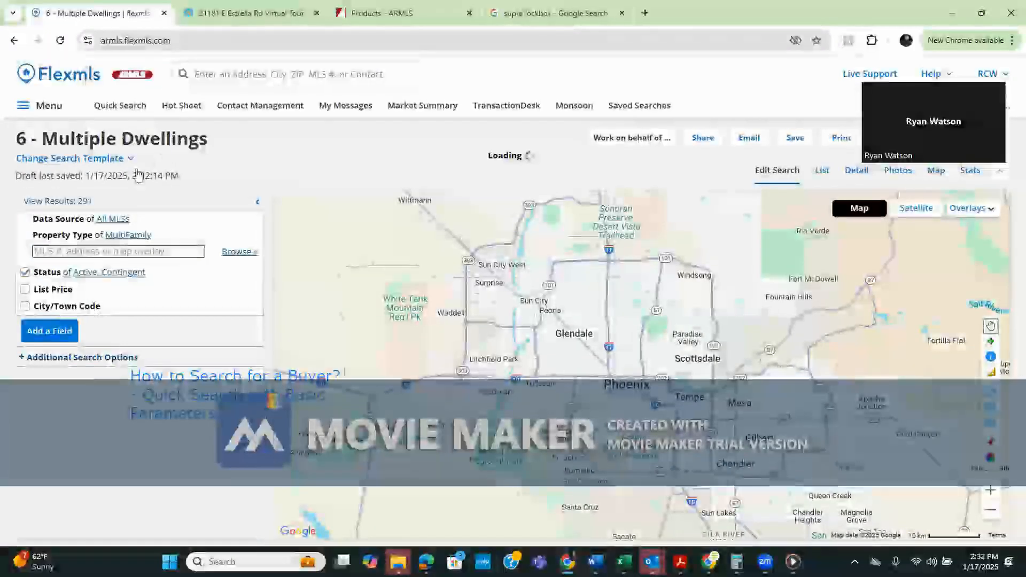
Switch the search template back to 1 - Residential, showing 24,112 matches
left_click(128, 159)
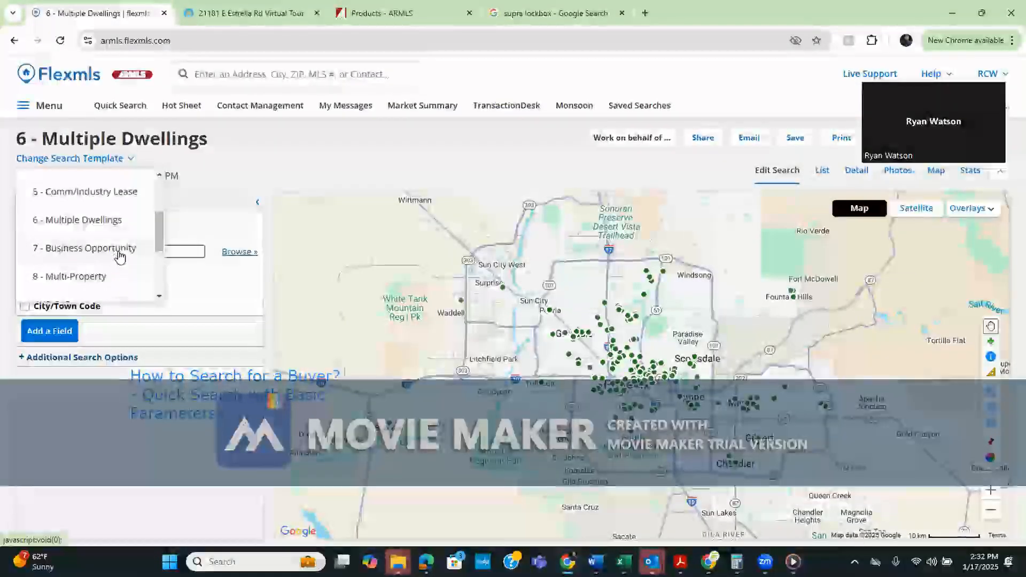
scroll(160, 251, "down", 1)
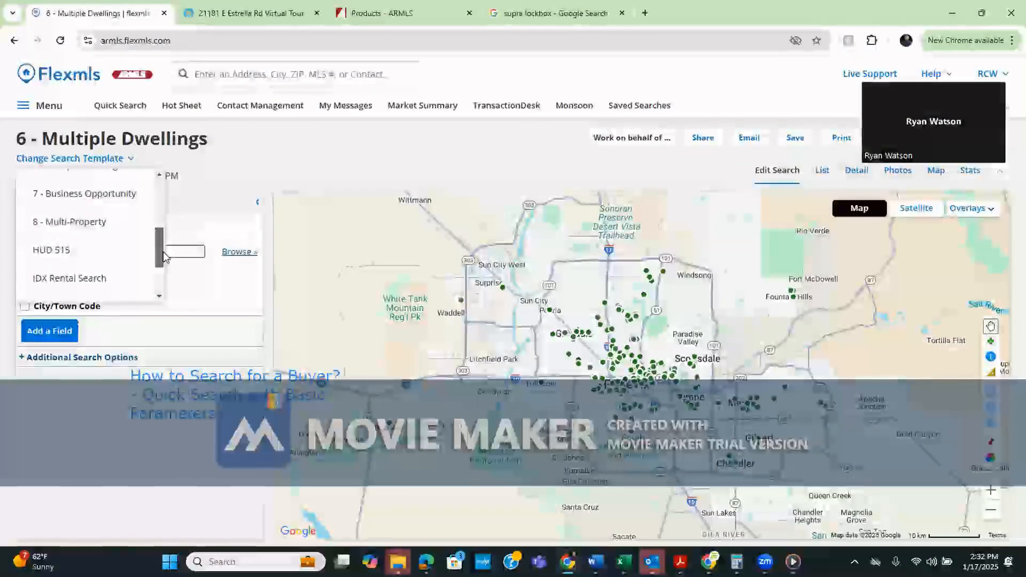
left_click_drag(163, 257, 163, 183)
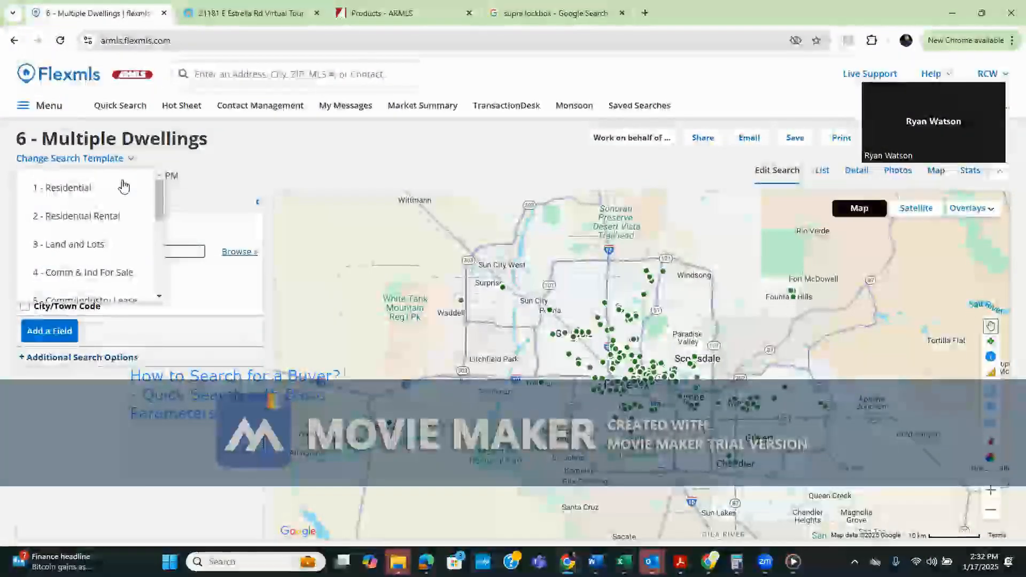
left_click(92, 186)
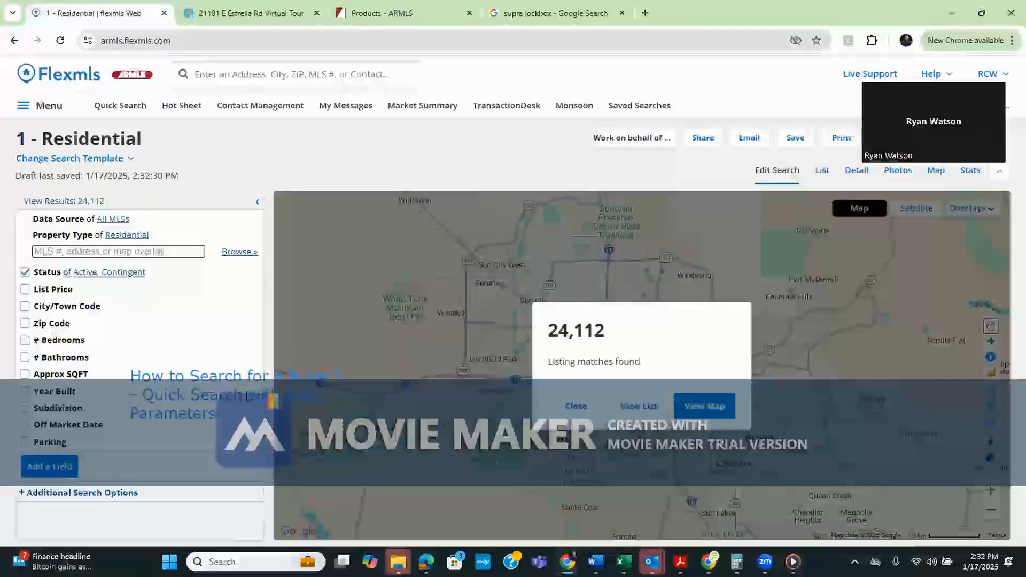
double_click(225, 393)
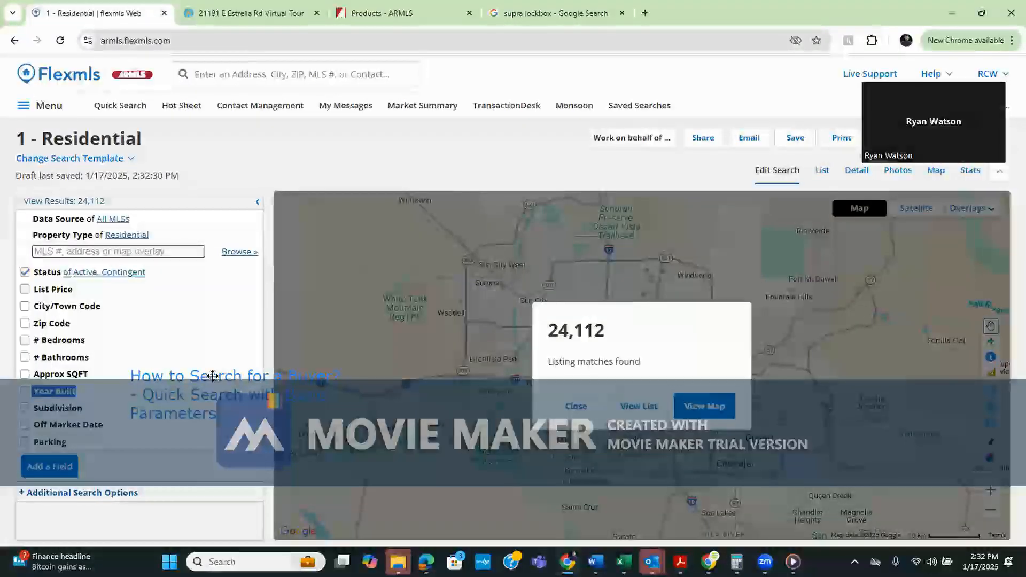
Drag the buyer-search caption above the map, next to the 1 - Residential title
left_click_drag(199, 394, 361, 169)
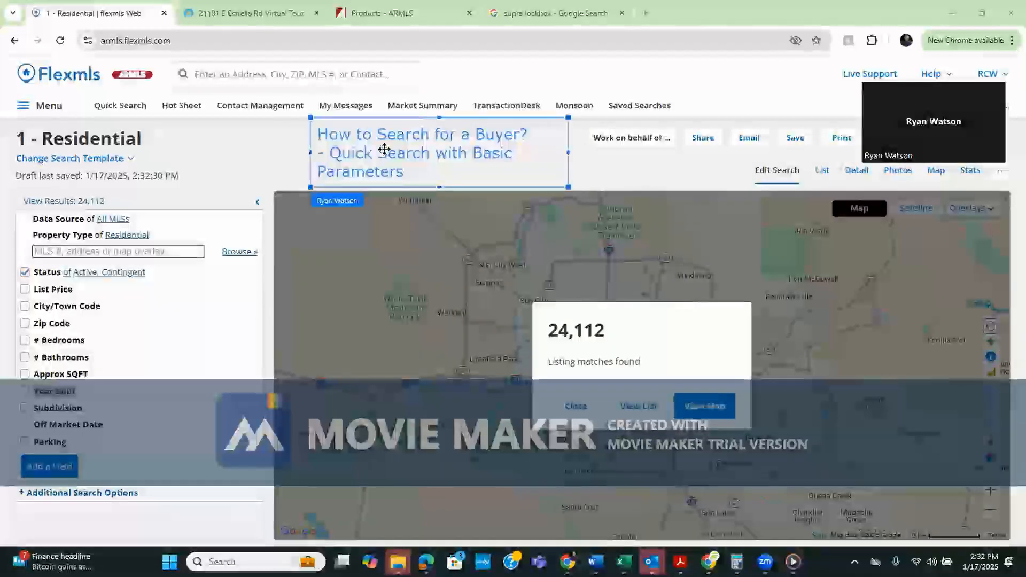
left_click(256, 157)
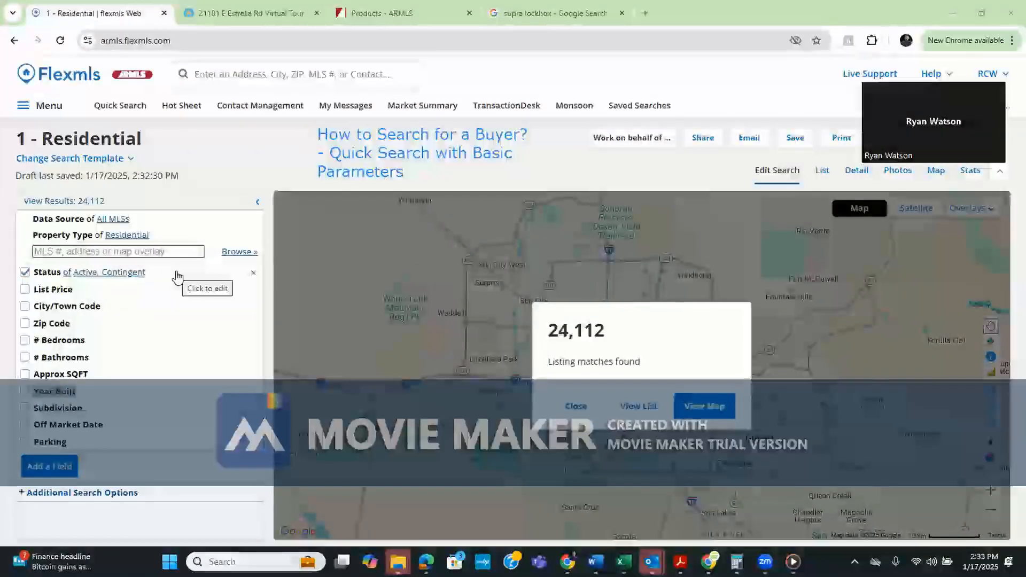
Limit Status to Active only, dropping Contingent and Coming Soon, and map the 21,662 matches
left_click(140, 273)
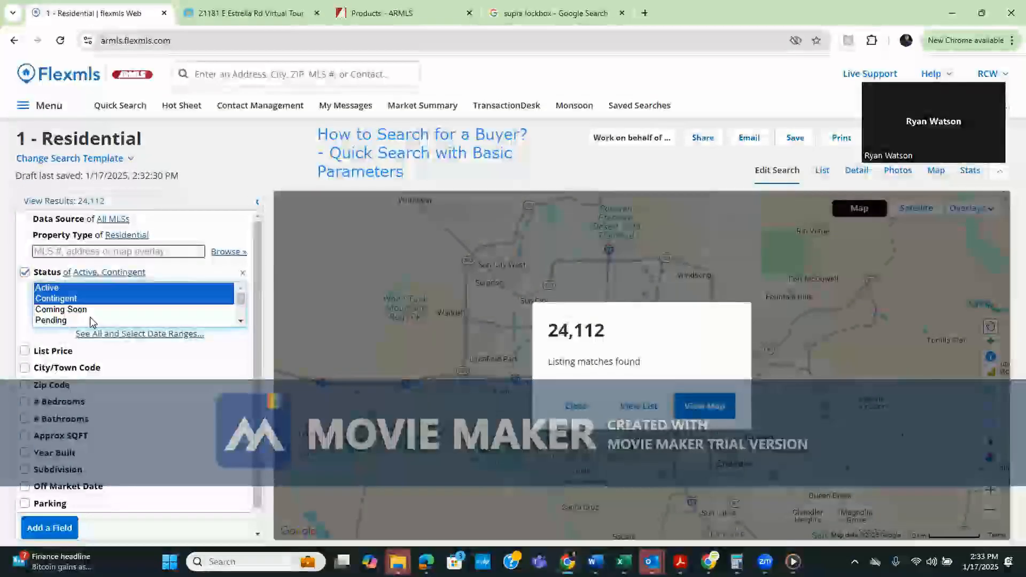
left_click(105, 287)
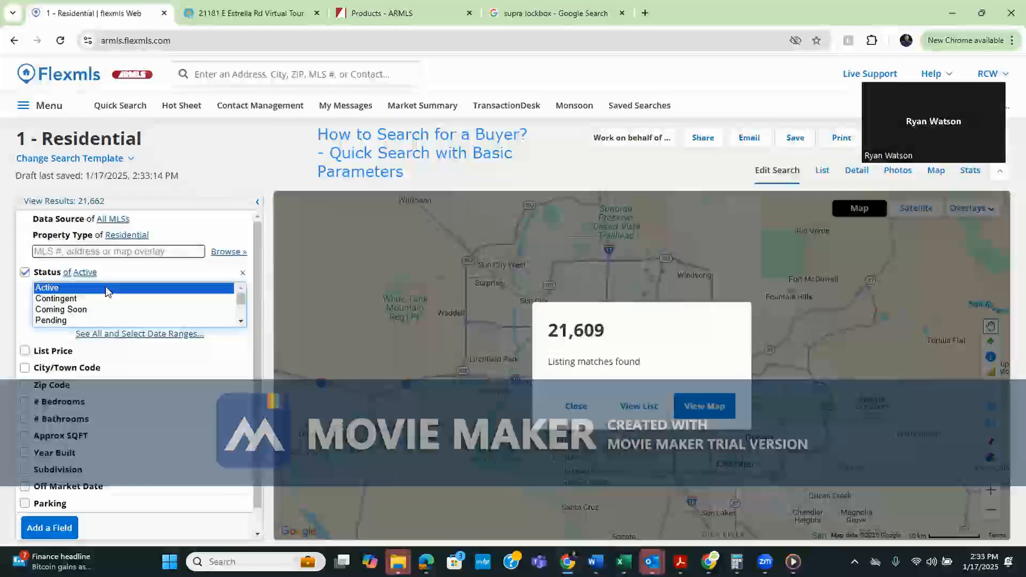
left_click(88, 312, "ctrl")
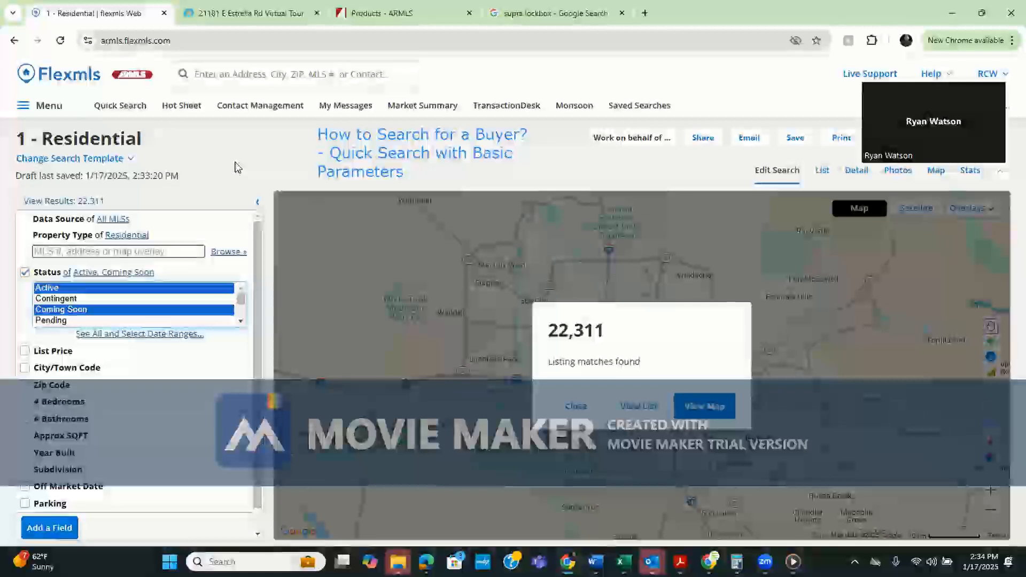
left_click(138, 295)
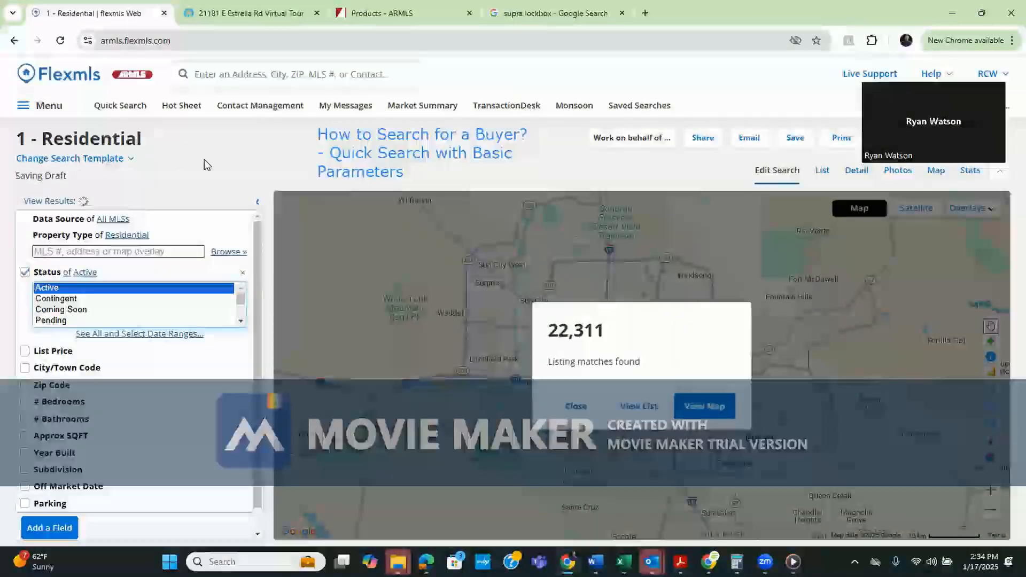
left_click(705, 406)
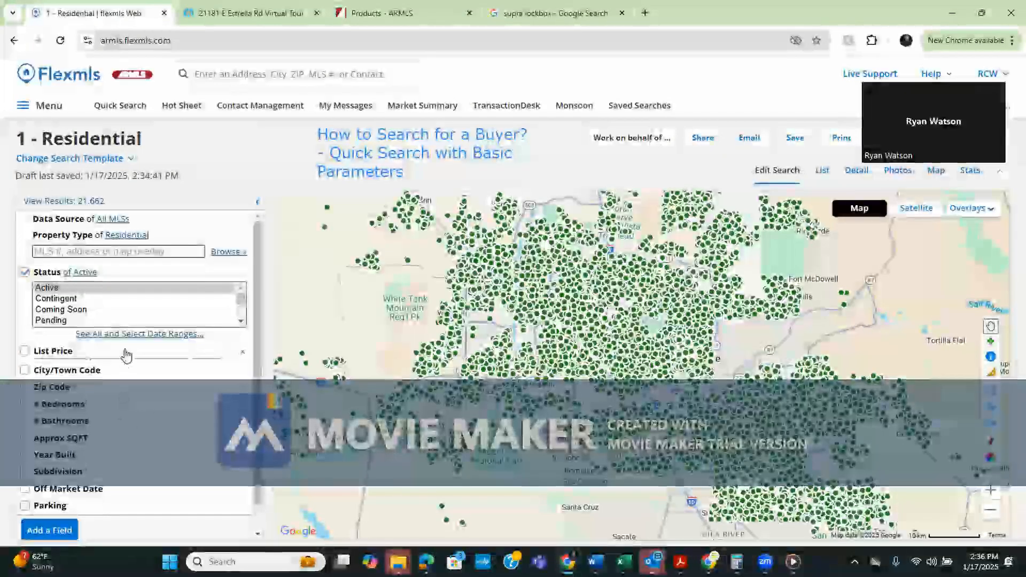
Add a List Price maximum of 600,000 and view the 14,418 matches on the map
left_click(126, 354)
left_click(178, 366)
type("600")
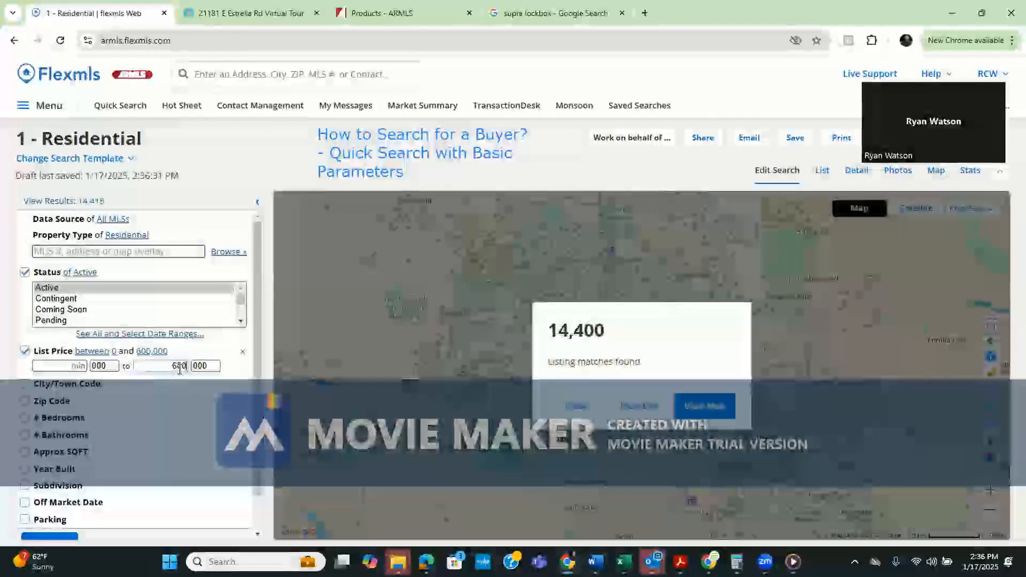
left_click(716, 412)
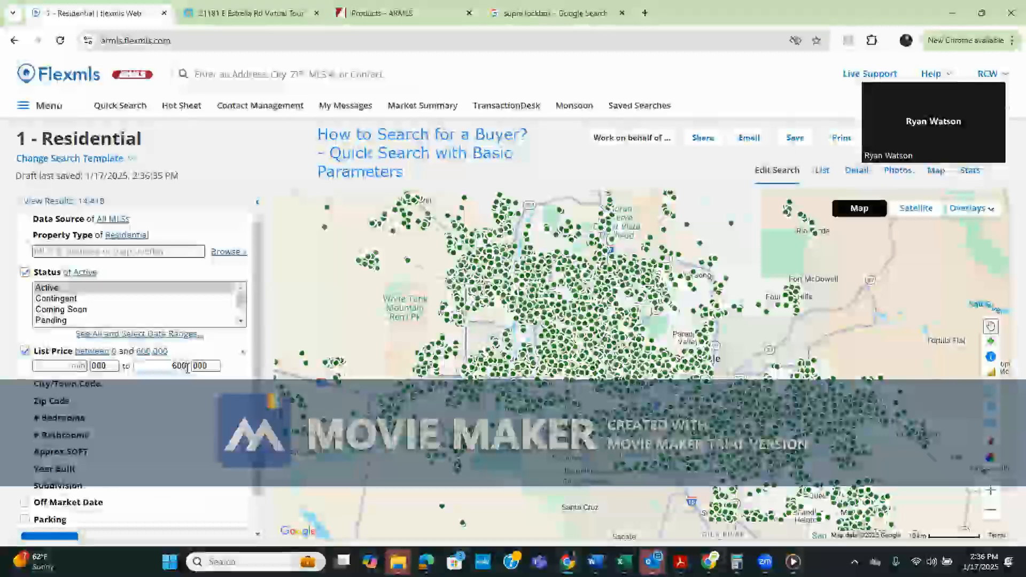
Raise the maximum list price to 625,000 and map the 14,784 matches
key("BackSpace")
key("BackSpace")
type("25")
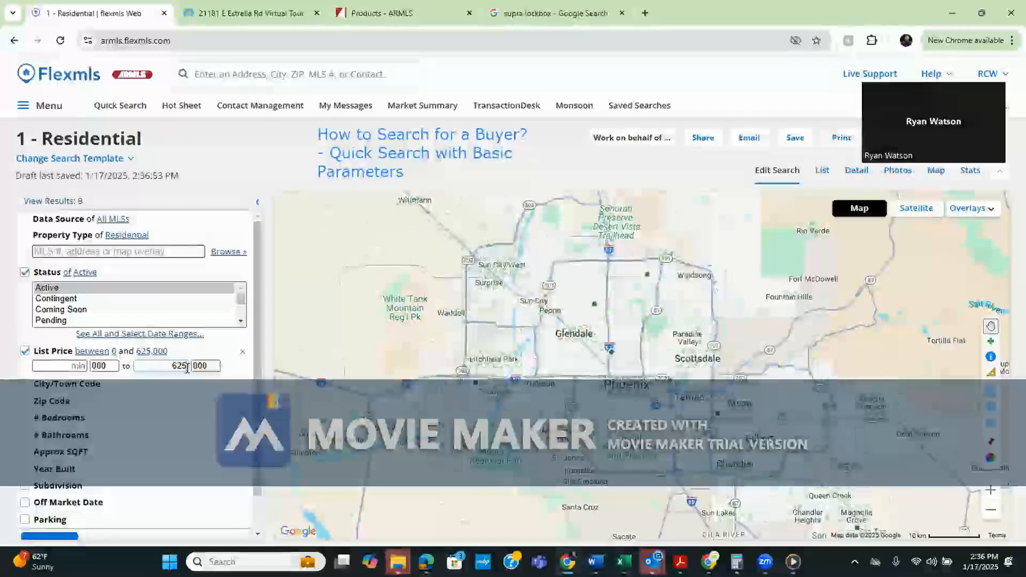
key("Return")
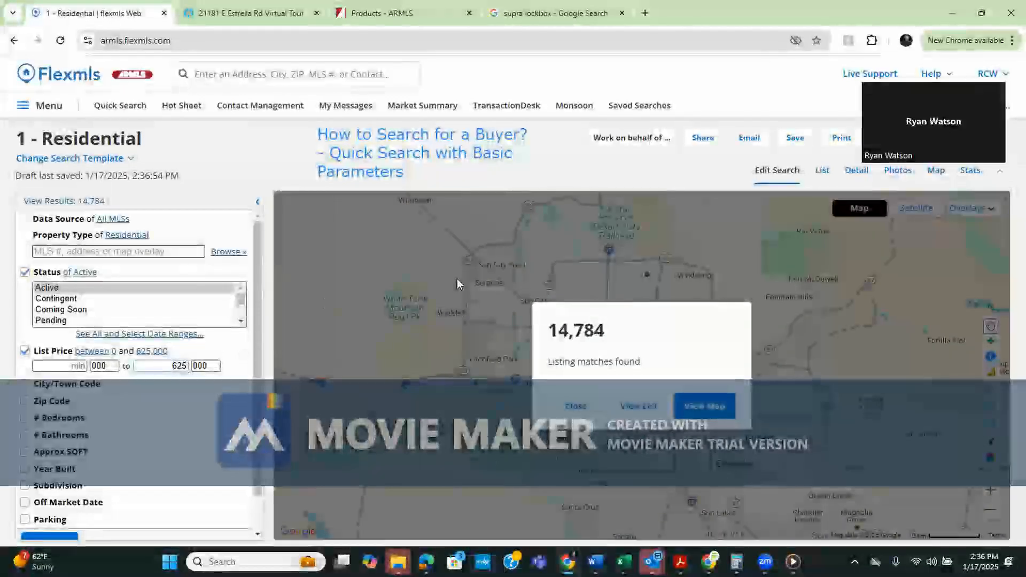
left_click(710, 411)
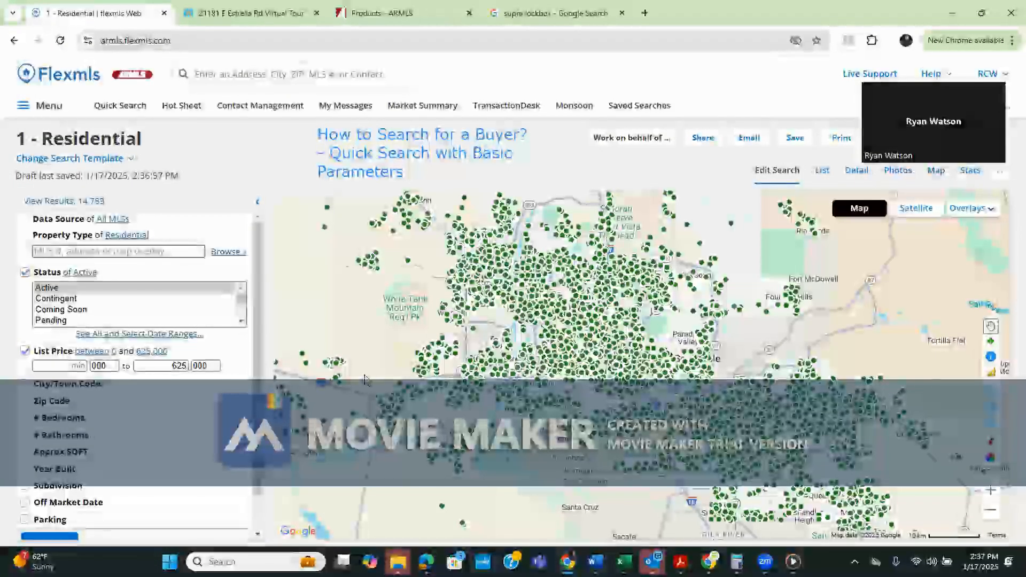
left_click_drag(650, 445, 588, 411)
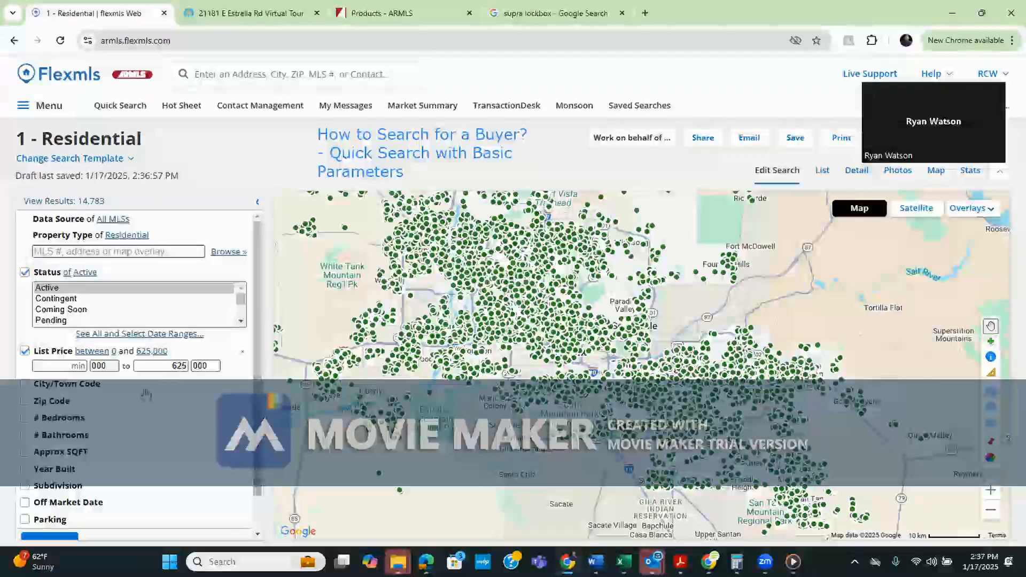
Add a minimum of 4 bedrooms and map the resulting 3,817 listings
left_click(106, 422)
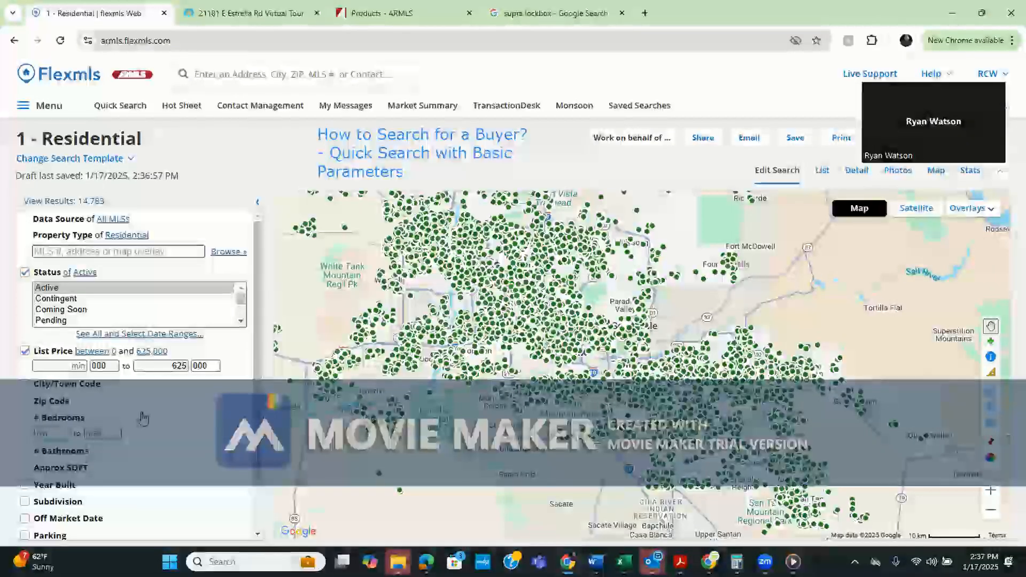
type("4")
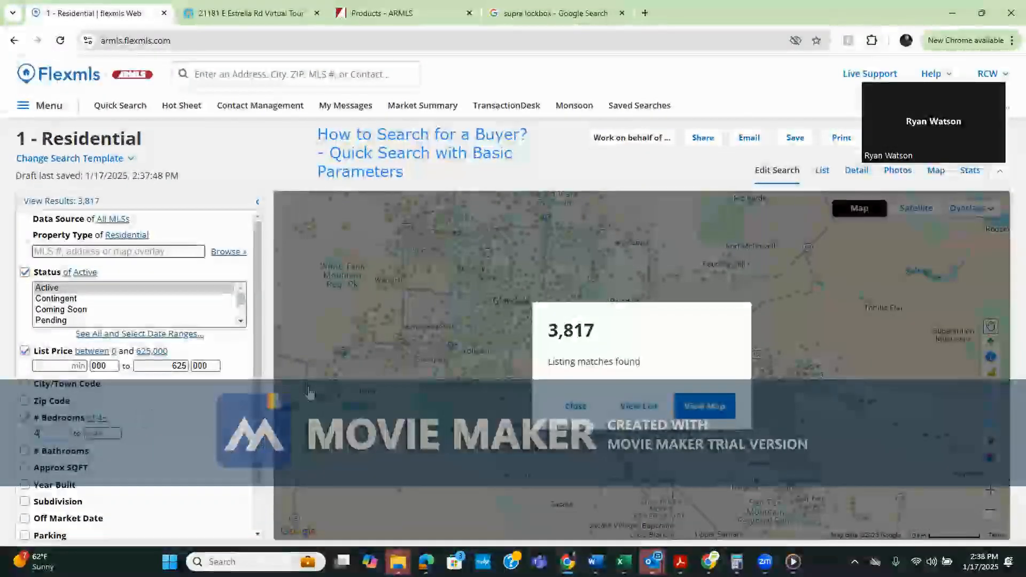
left_click(711, 412)
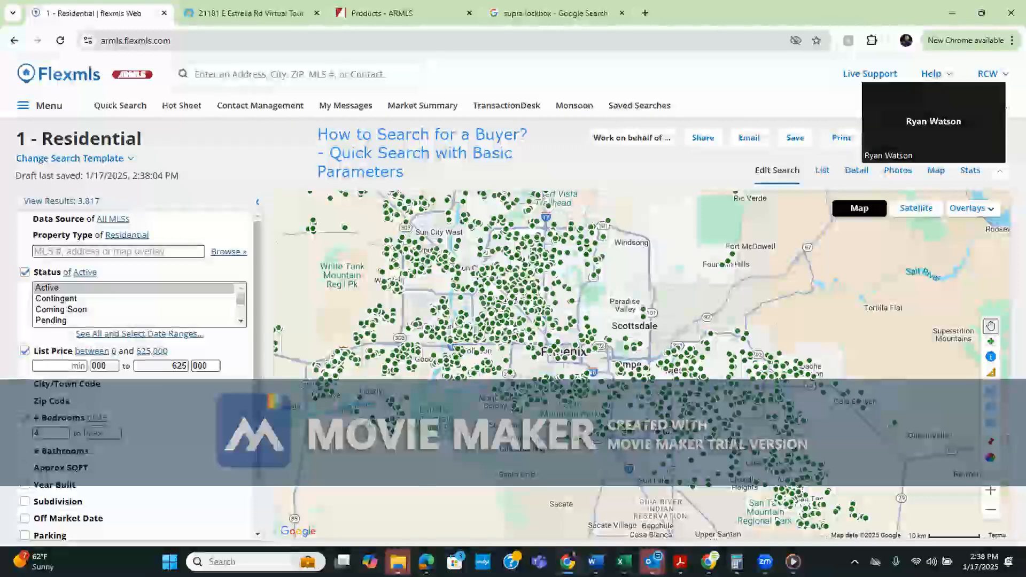
Pan and zoom the map onto Mesa, Chandler and the Mesa Gateway Airport area
left_click_drag(642, 326, 612, 319)
left_click_drag(678, 452, 579, 435)
scroll(578, 435, "up", 1)
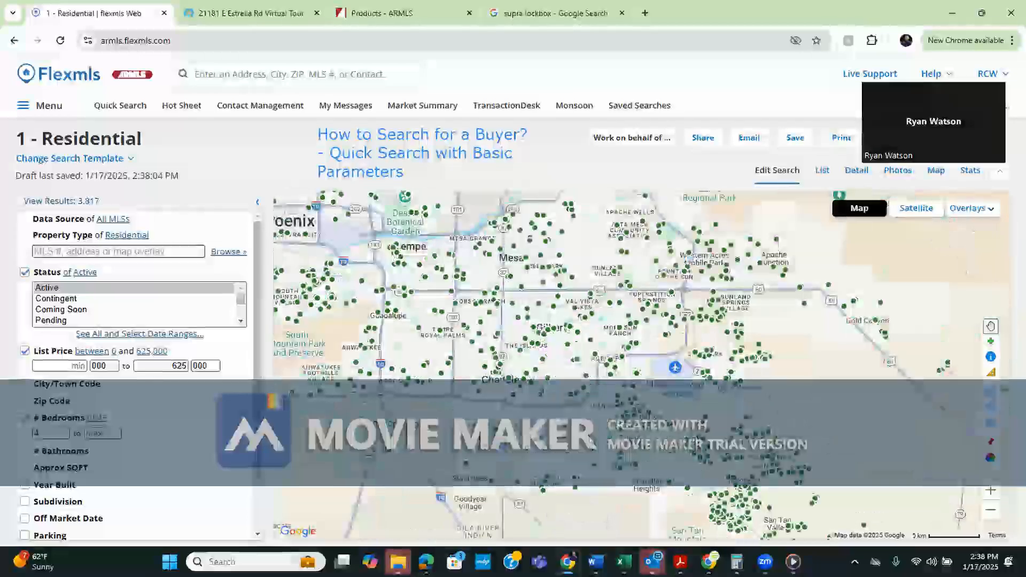
left_click_drag(579, 436, 488, 383)
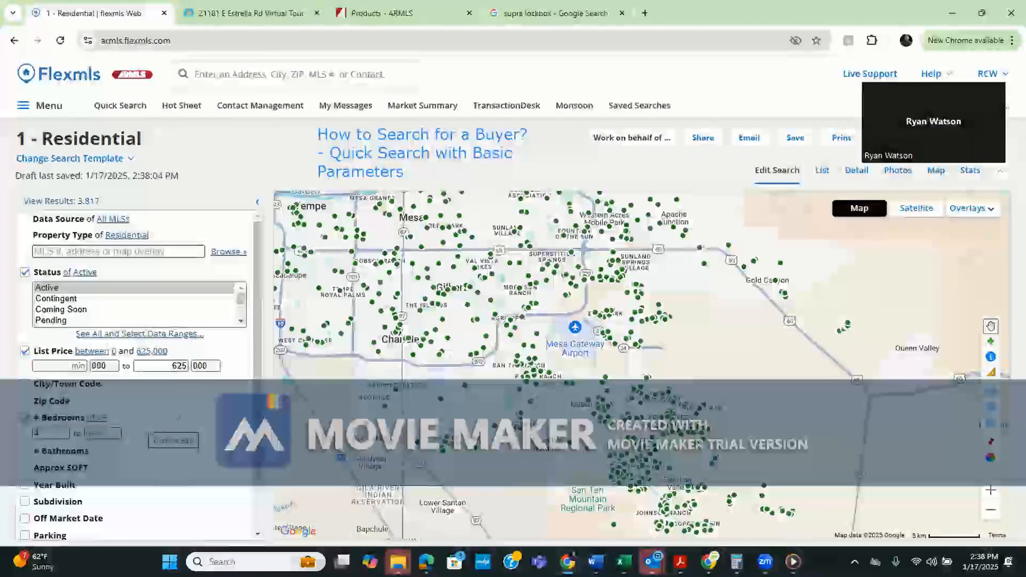
left_click_drag(481, 331, 595, 404)
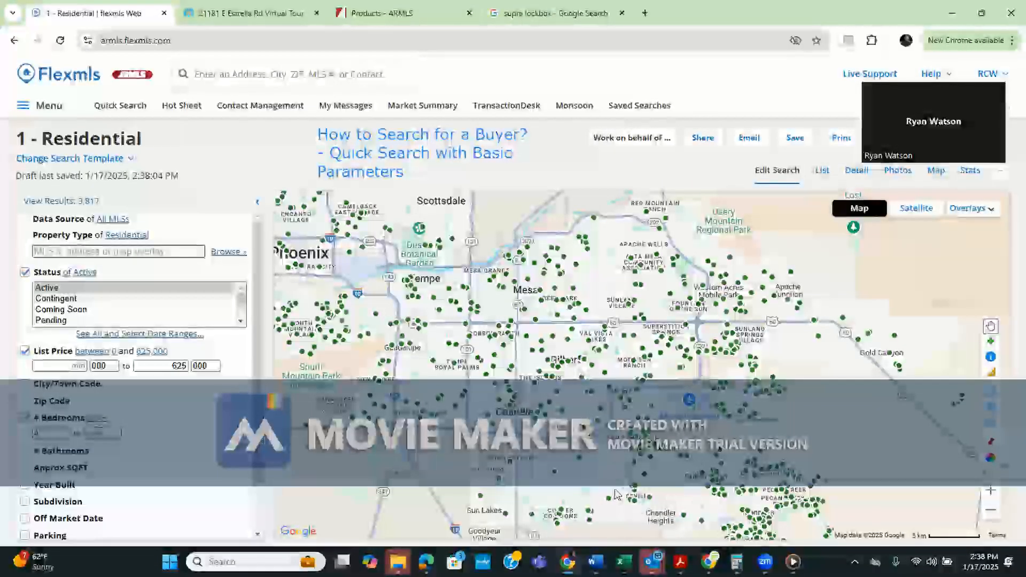
left_click_drag(595, 404, 553, 343)
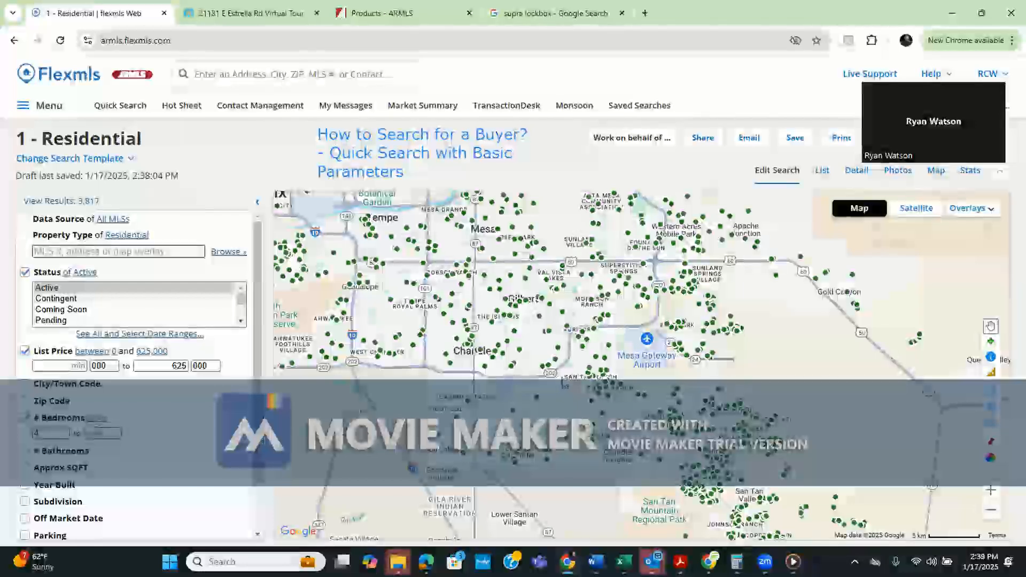
left_click_drag(568, 410, 519, 377)
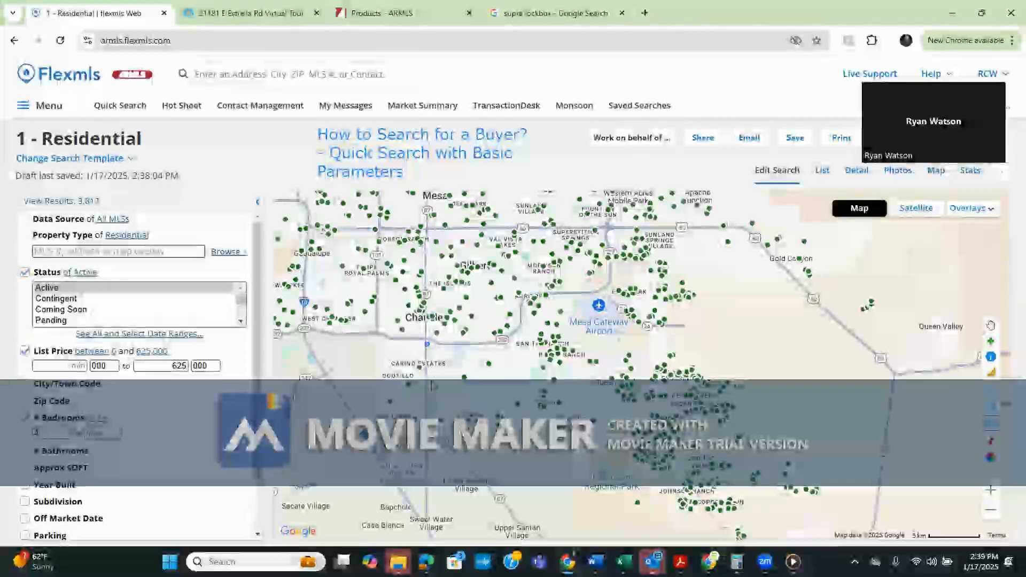
Draw a polygon search area around Queen Creek south of Gilbert, cutting results to 70
left_click(426, 437)
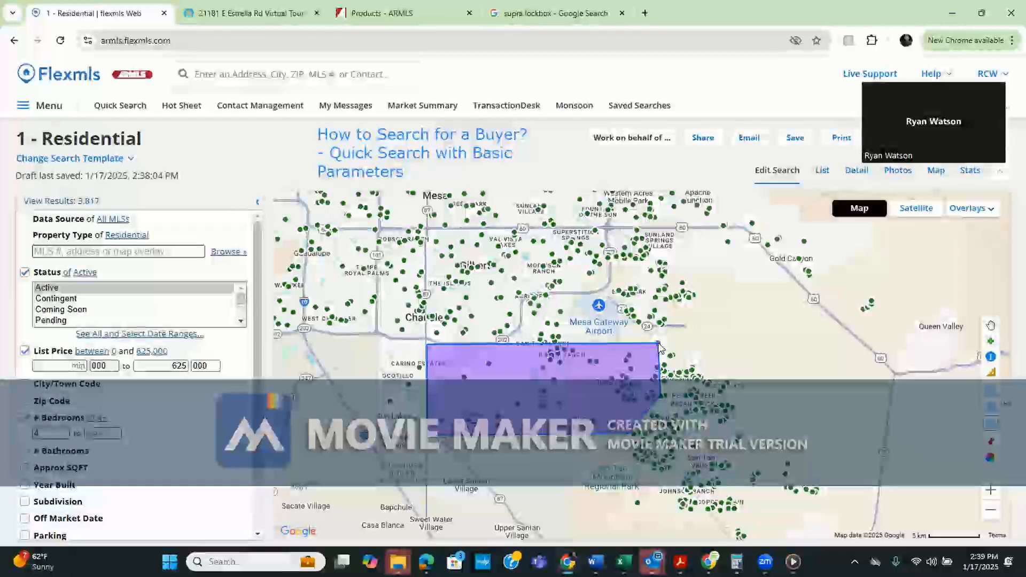
left_click(659, 344)
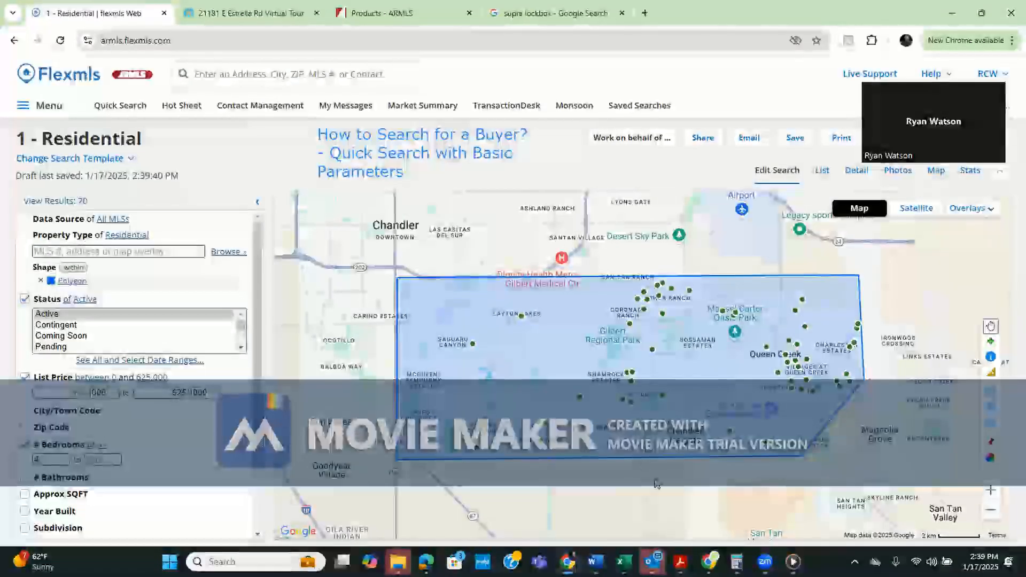
left_click_drag(657, 484, 638, 502)
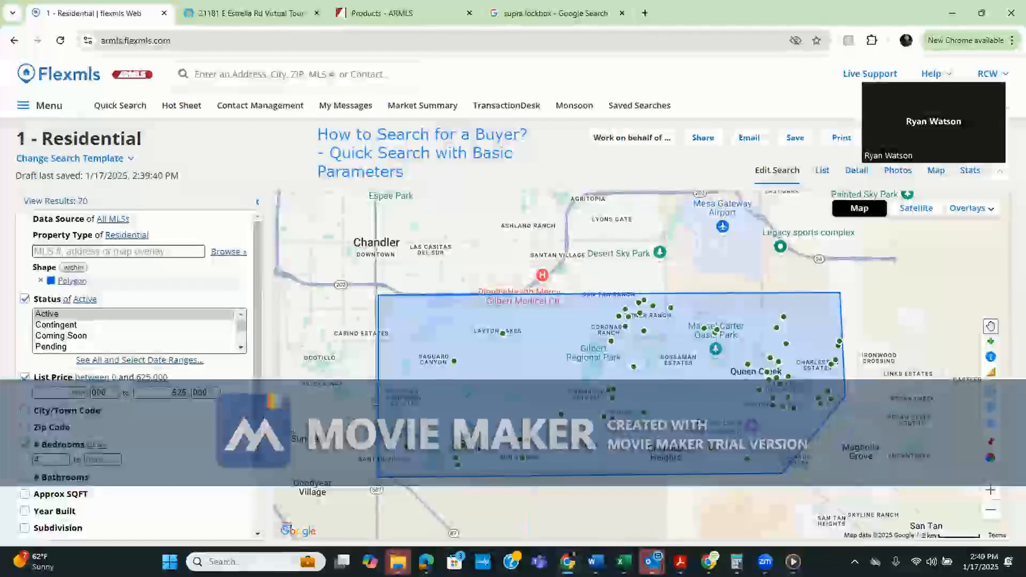
Add a # Bathrooms minimum of 2.5, trimming results from 70 to 51
left_click(120, 481)
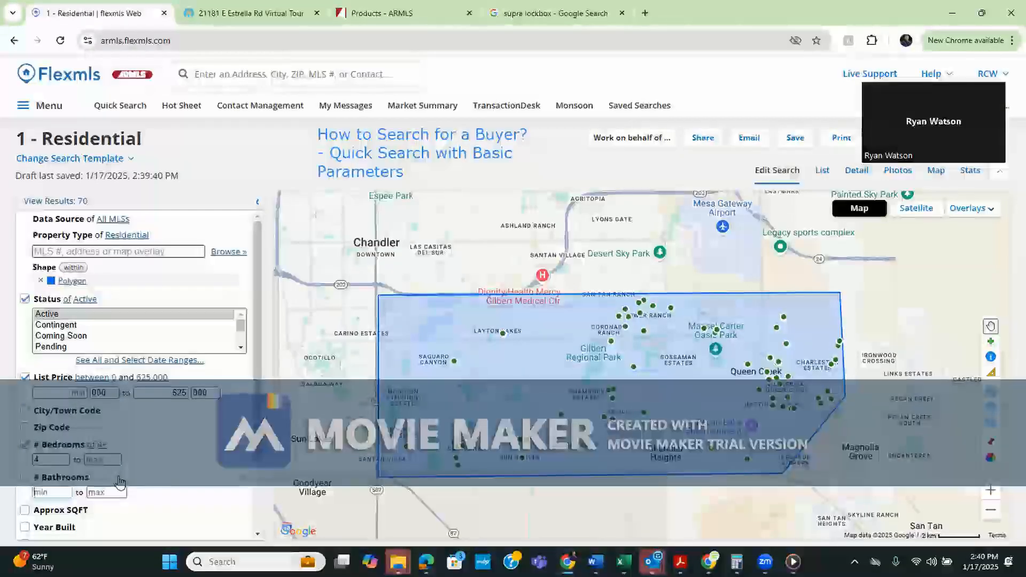
type(".5")
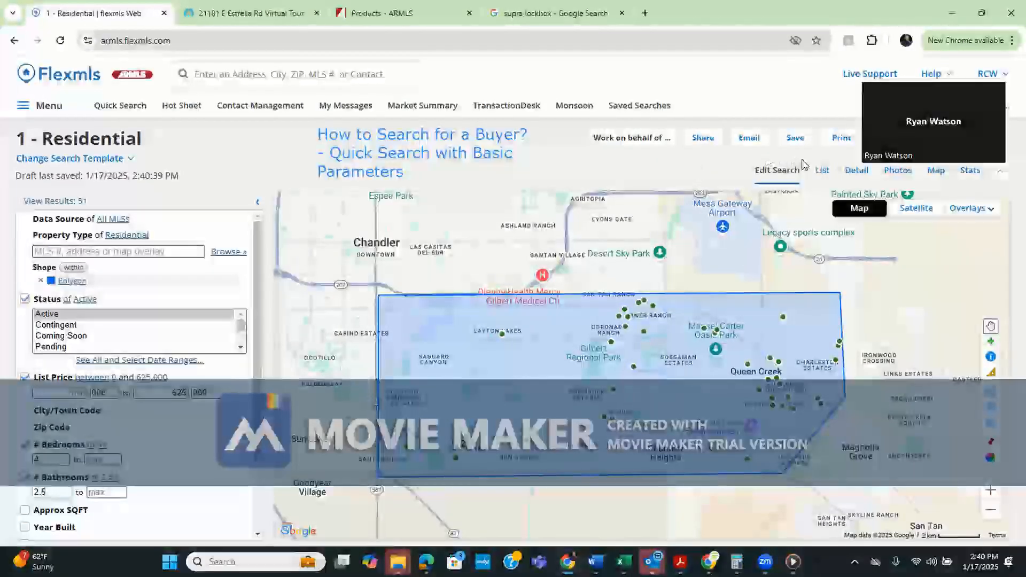
Switch the 51 results to List view and open the View dropdown
left_click(823, 170)
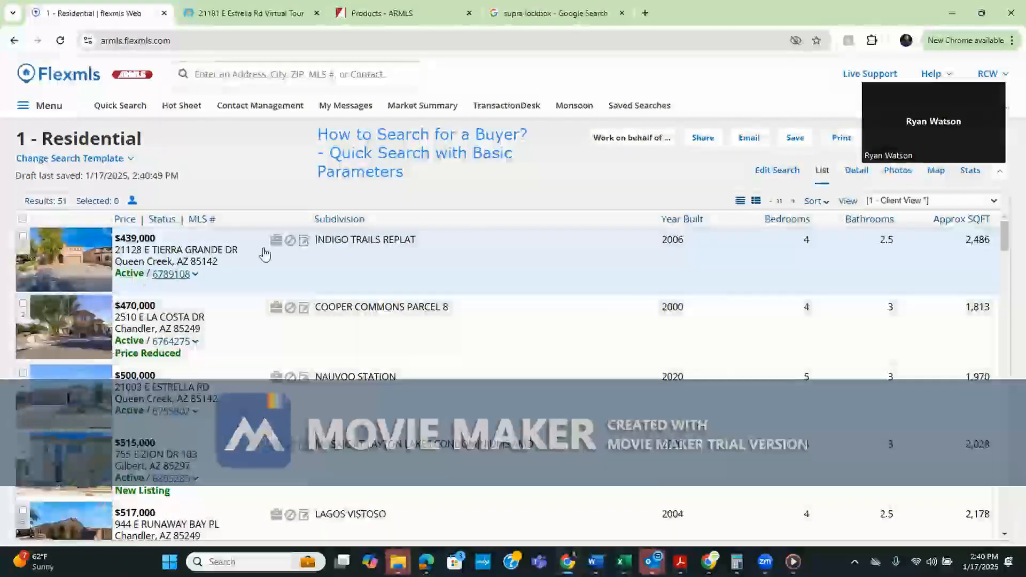
left_click(994, 202)
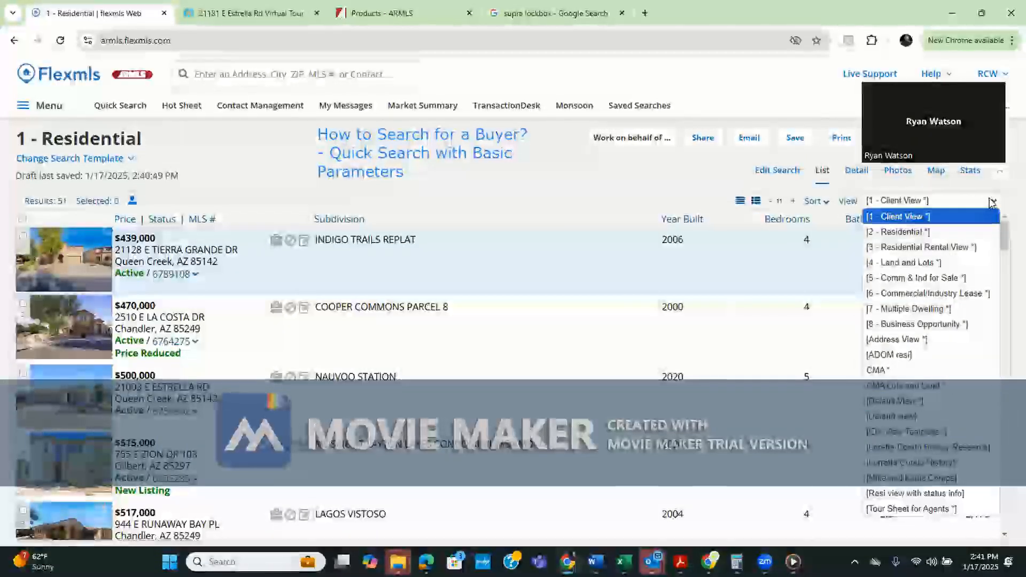
Switch the results to the '1 - Client View' layout and cancel the Create View form
left_click(989, 216)
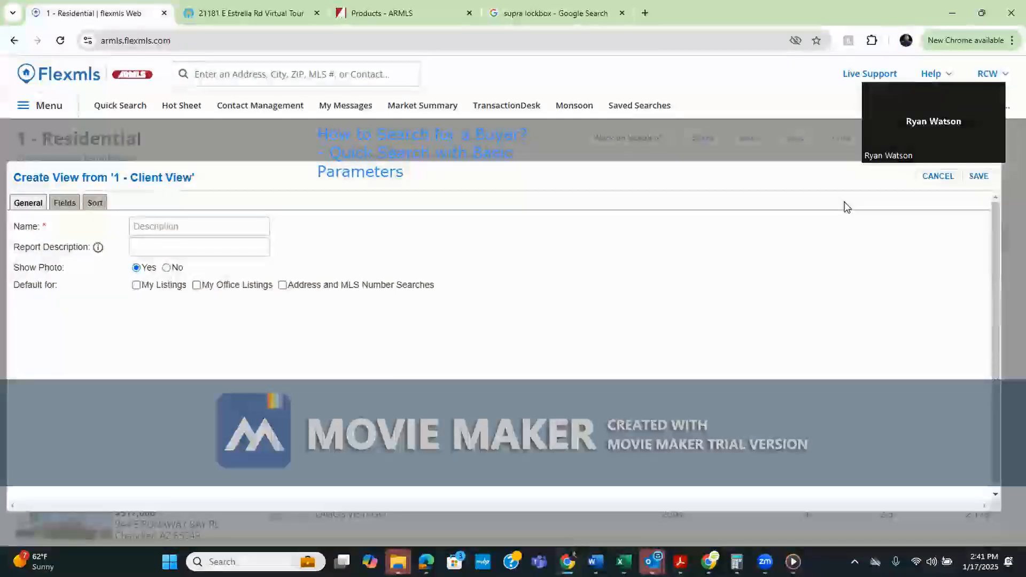
left_click(939, 178)
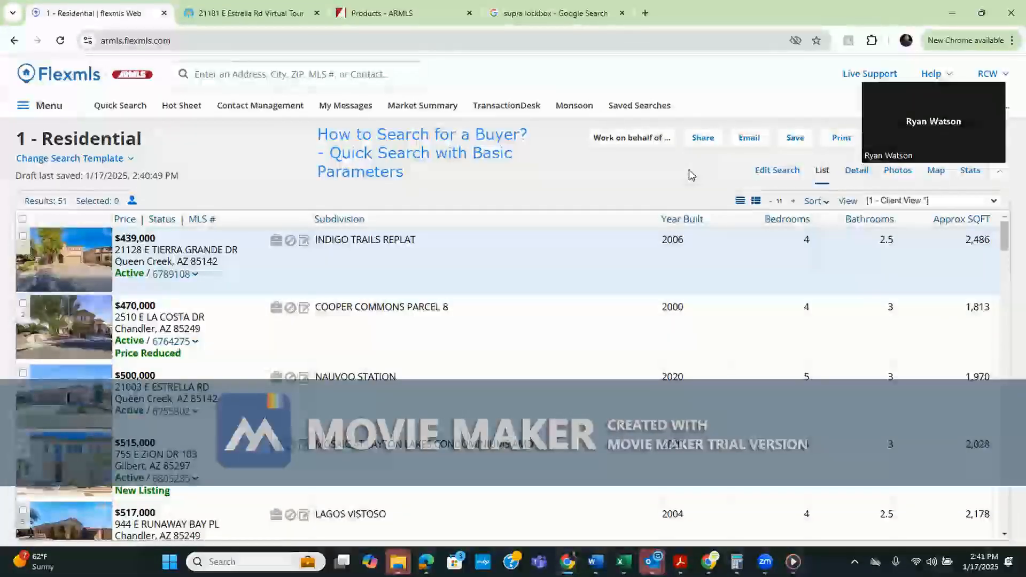
mouse_move(1006, 252)
left_mouse_down()
mouse_move(1005, 301)
mouse_move(1005, 250)
left_mouse_up()
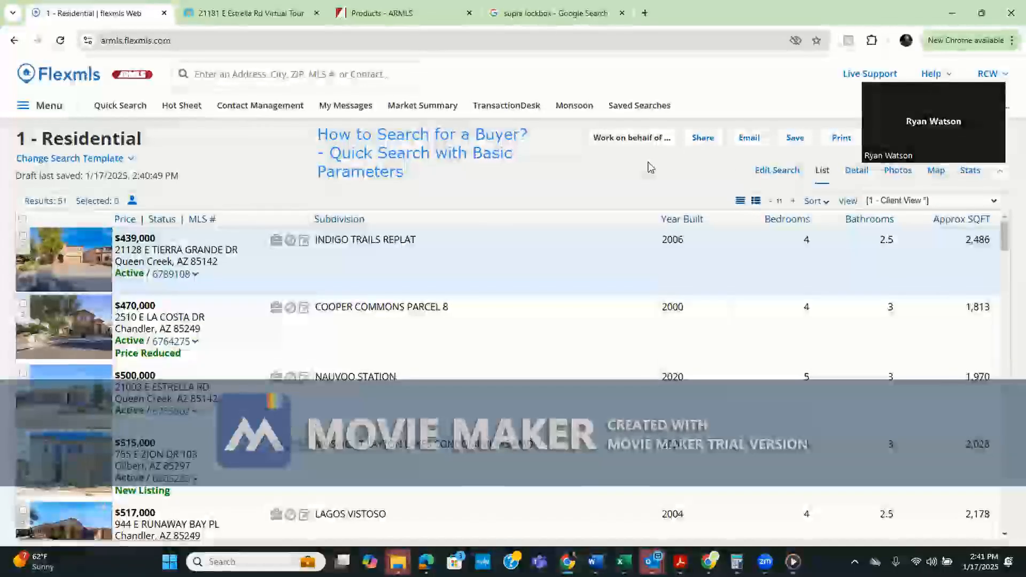
left_click(1007, 294)
left_click_drag(1008, 296, 1003, 225)
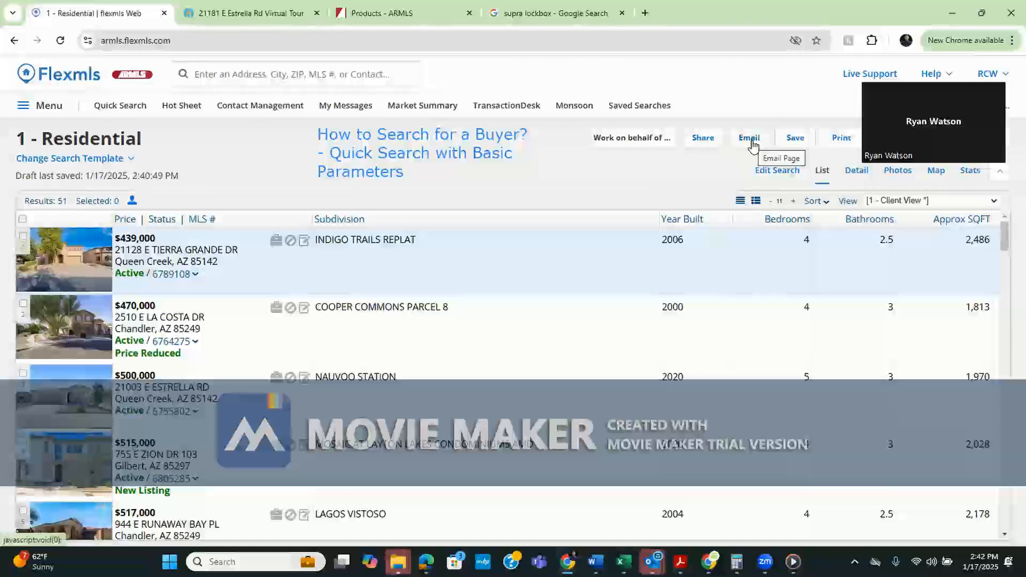
Bring up the Interactive Version email form for the search results, then return to the results list
left_click(750, 140)
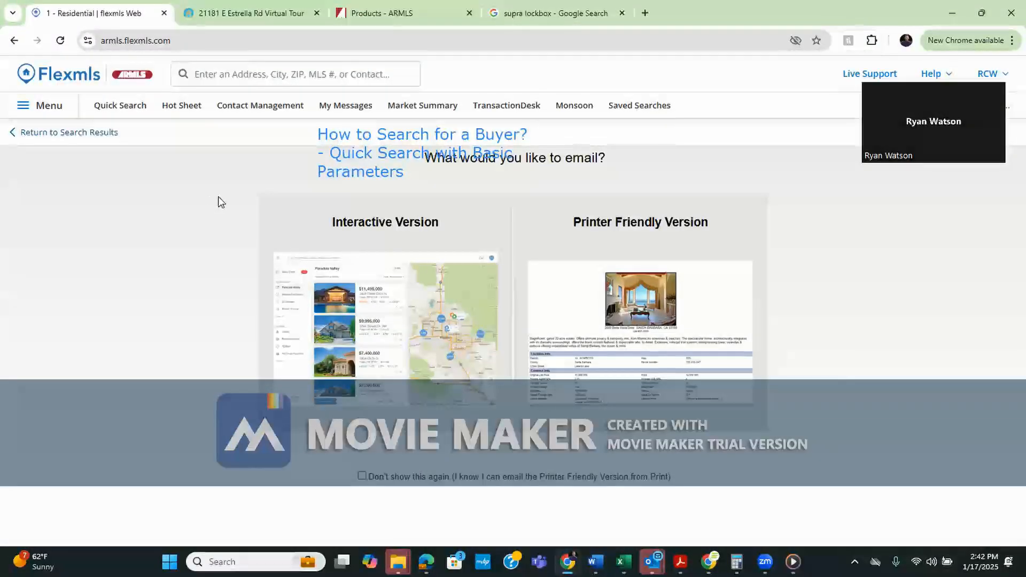
left_click(112, 133)
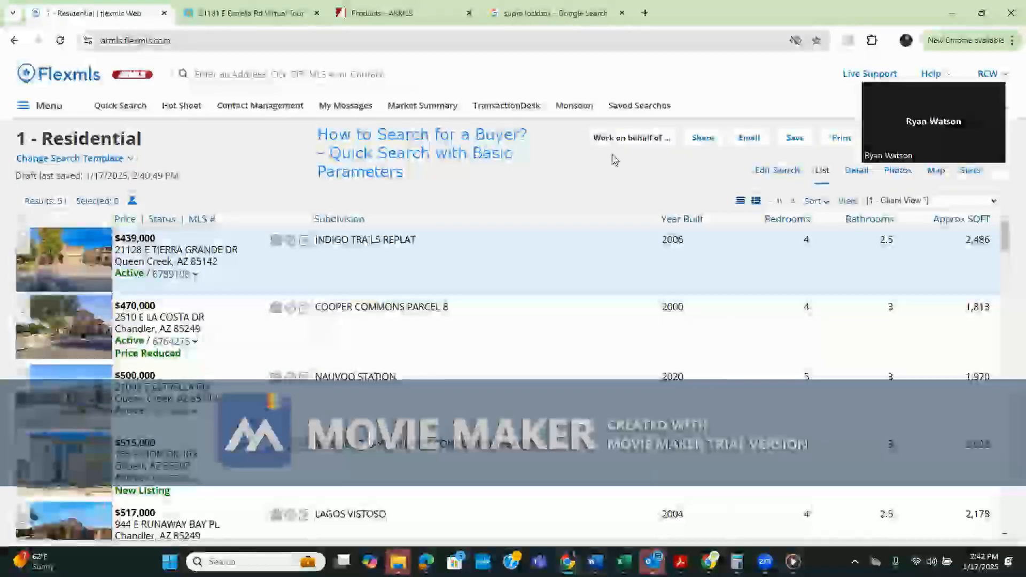
left_click(749, 137)
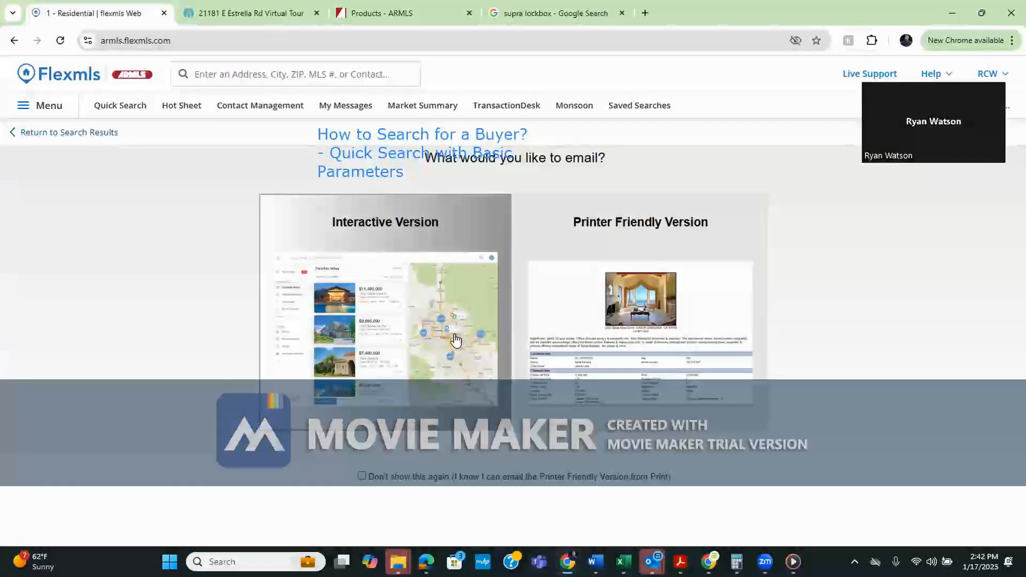
left_click(457, 302)
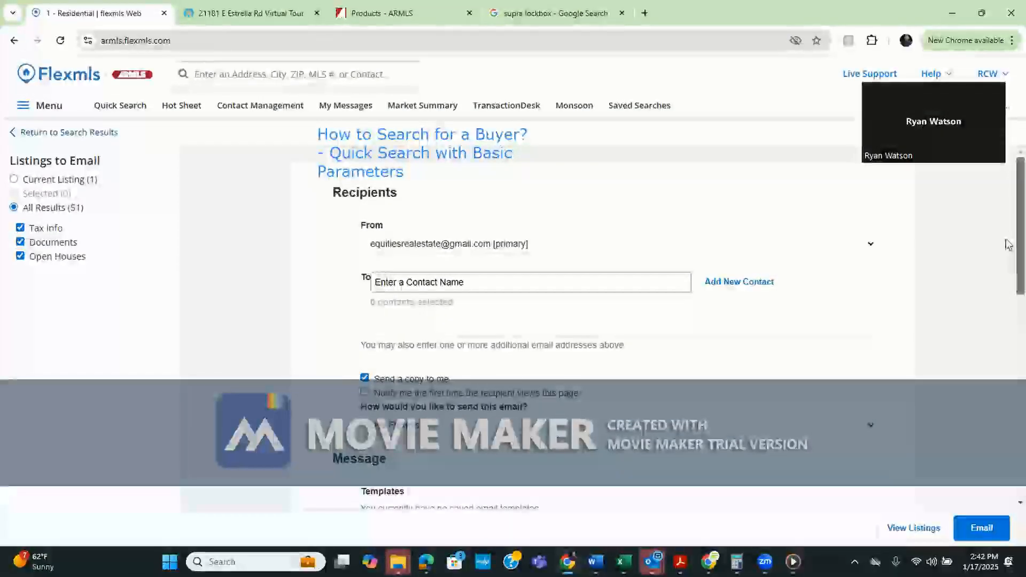
scroll(1008, 234, "down", 7)
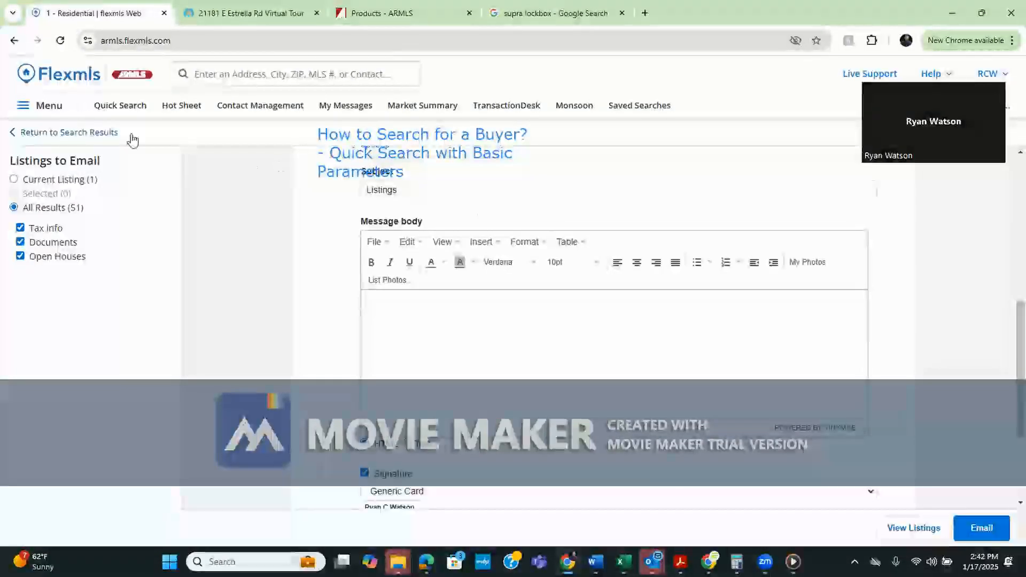
left_click(96, 133)
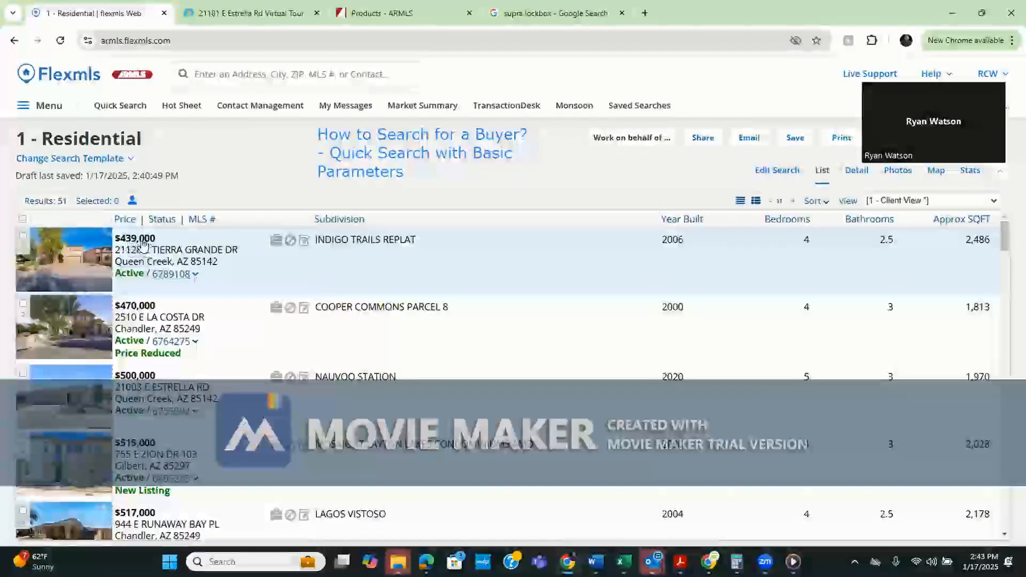
left_click(171, 275)
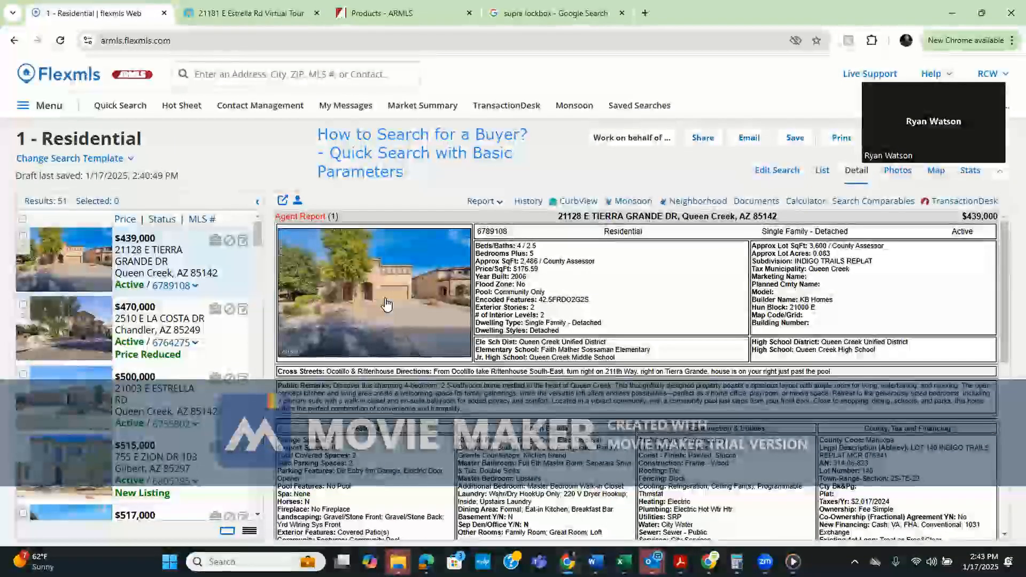
left_click(700, 138)
left_click(662, 283)
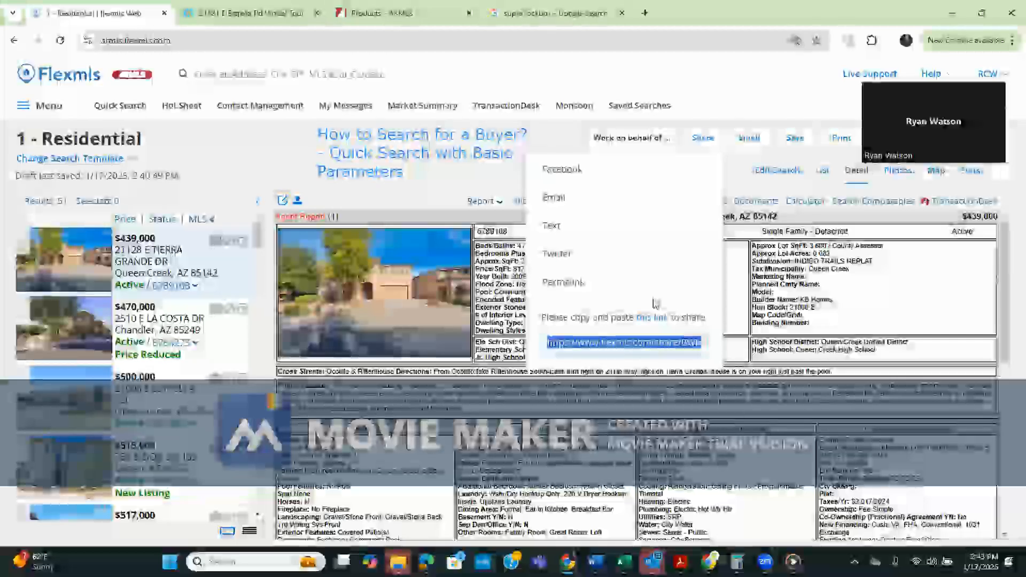
left_click(444, 176)
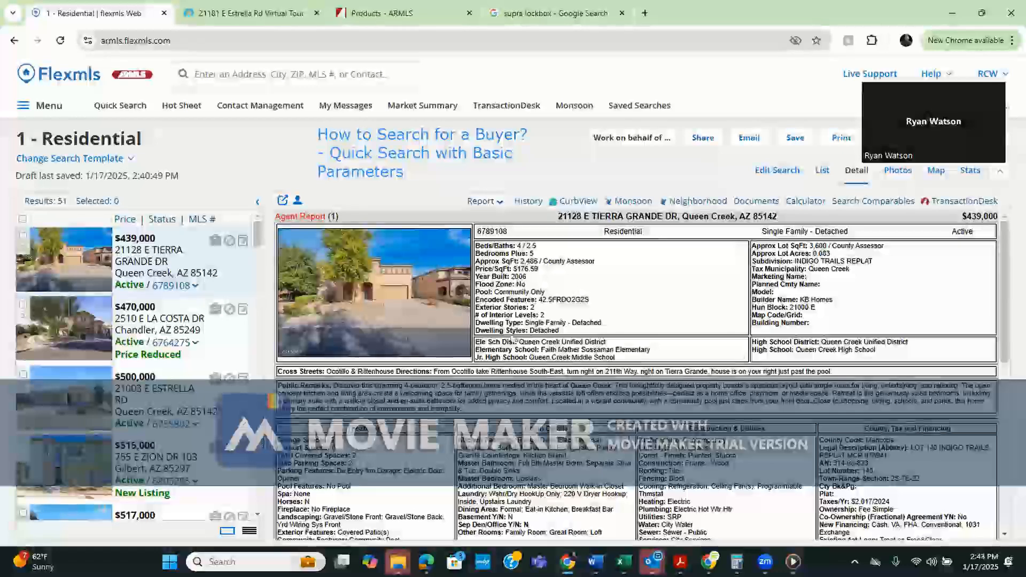
mouse_move(476, 245)
left_mouse_down()
mouse_move(711, 354)
mouse_move(802, 430)
mouse_move(743, 485)
mouse_move(901, 517)
mouse_move(935, 504)
mouse_move(687, 198)
mouse_move(609, 276)
mouse_move(486, 244)
mouse_move(477, 251)
left_mouse_up()
left_click(477, 251)
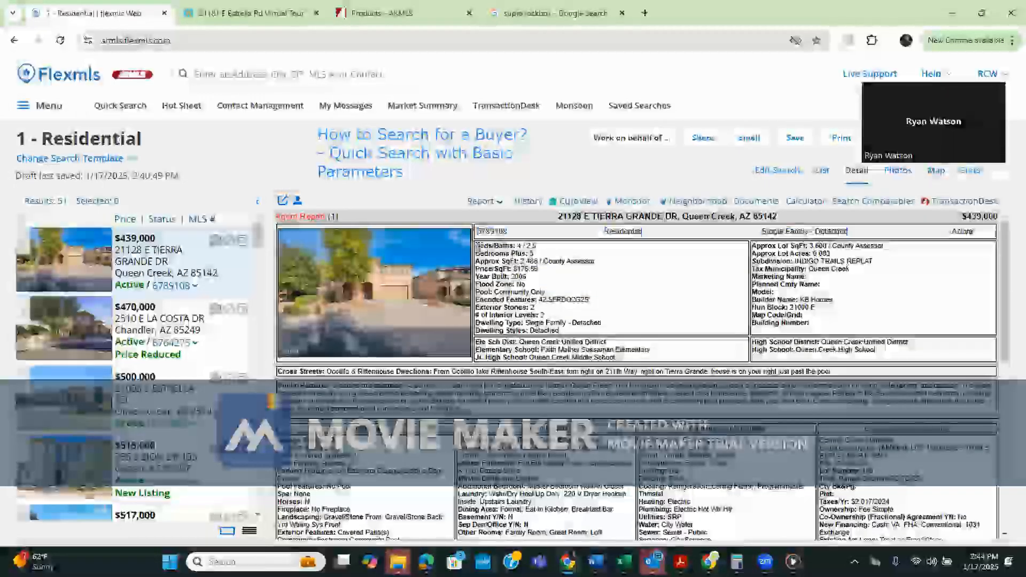
left_click(708, 145)
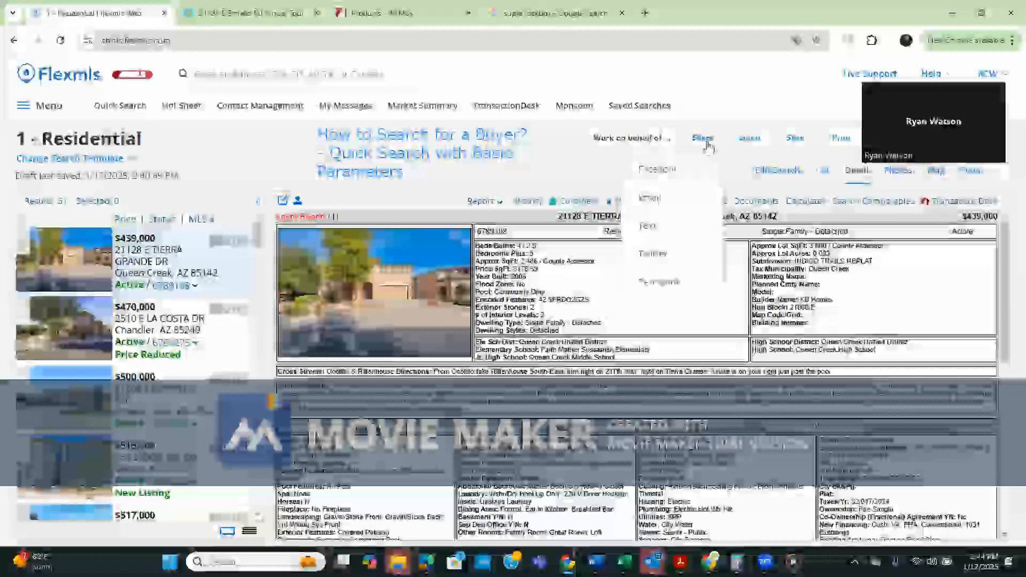
left_click(659, 281)
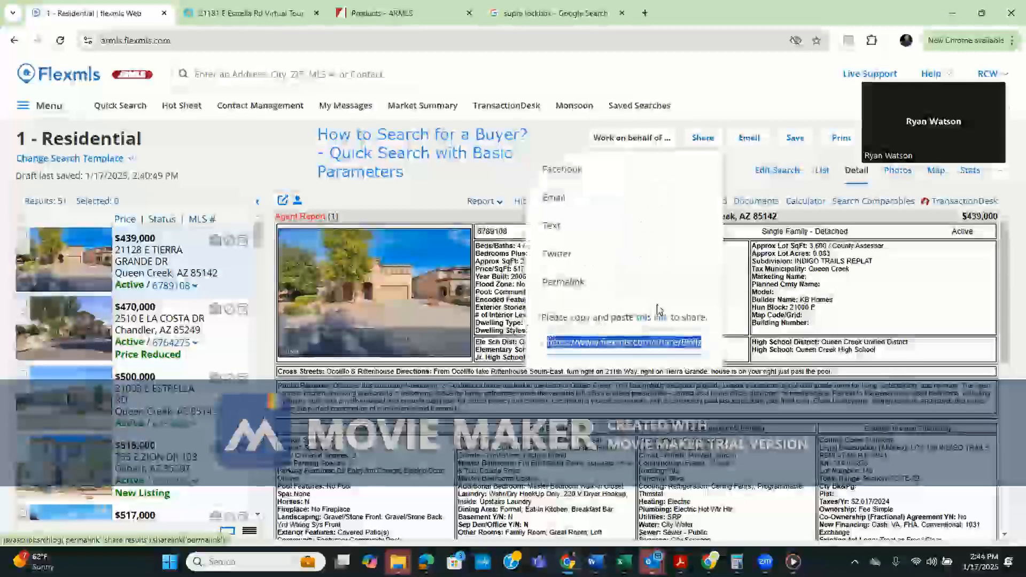
left_click(654, 342)
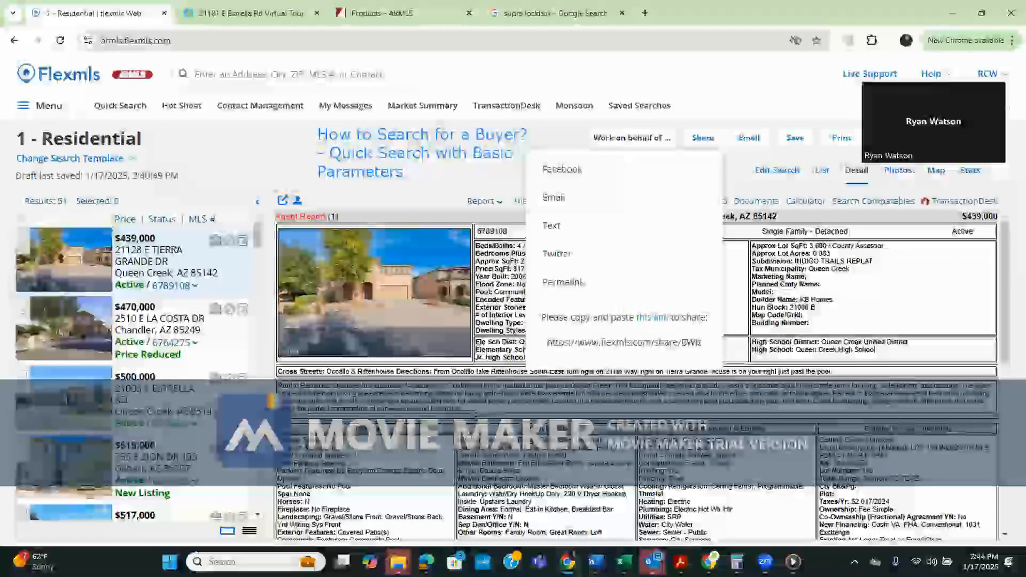
left_click_drag(461, 411, 333, 386)
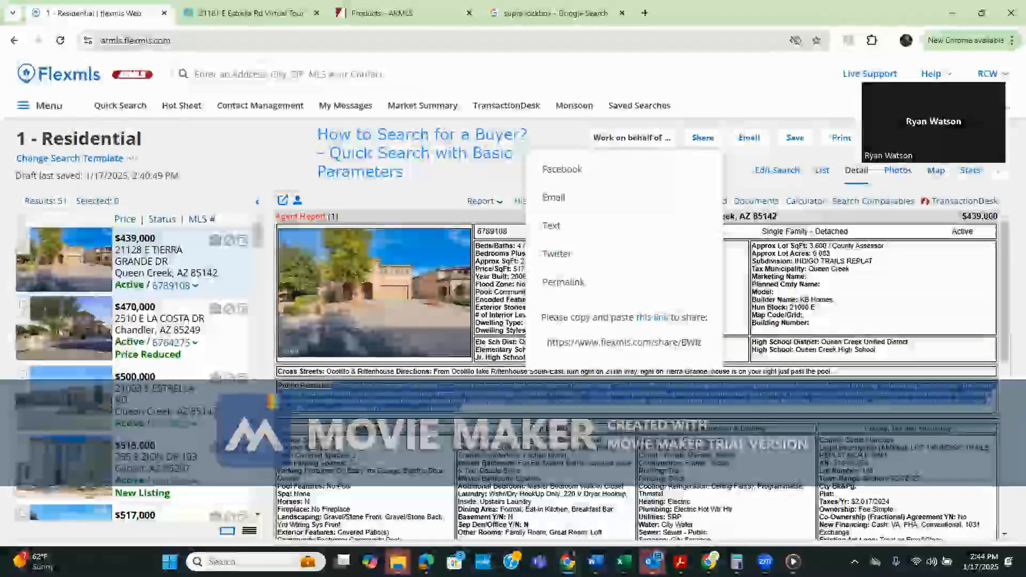
left_click(526, 414)
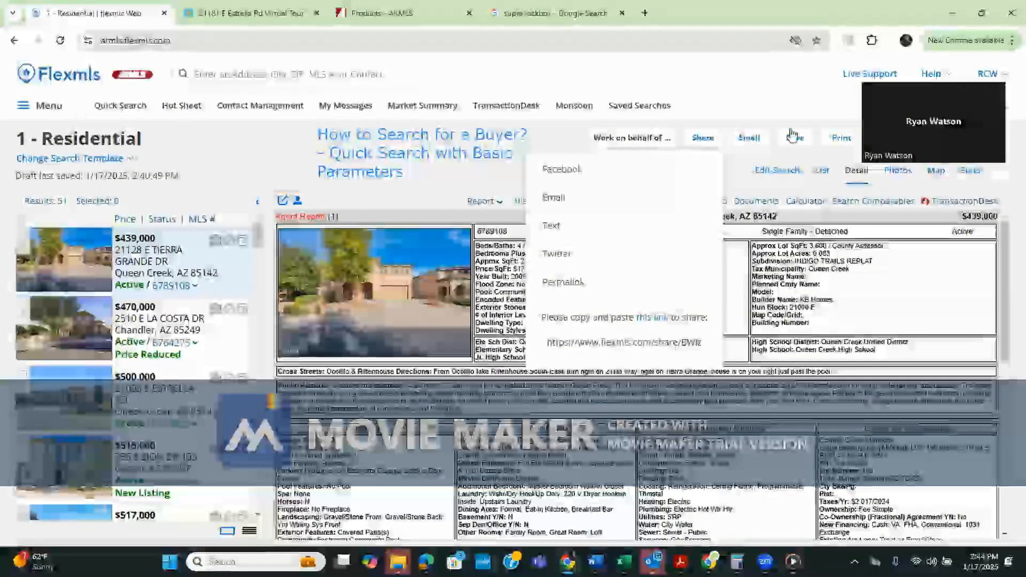
left_click(737, 170)
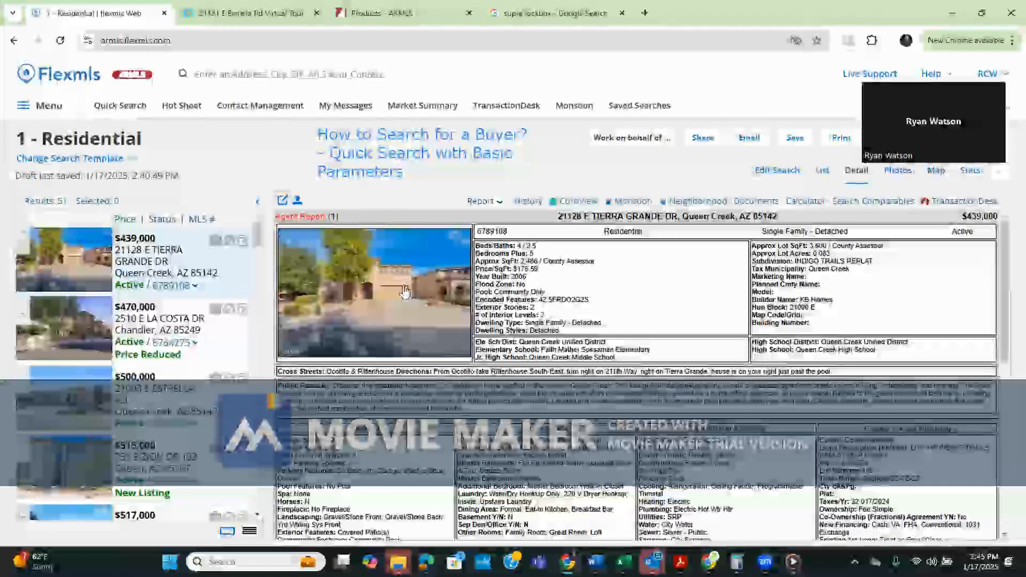
left_click(778, 170)
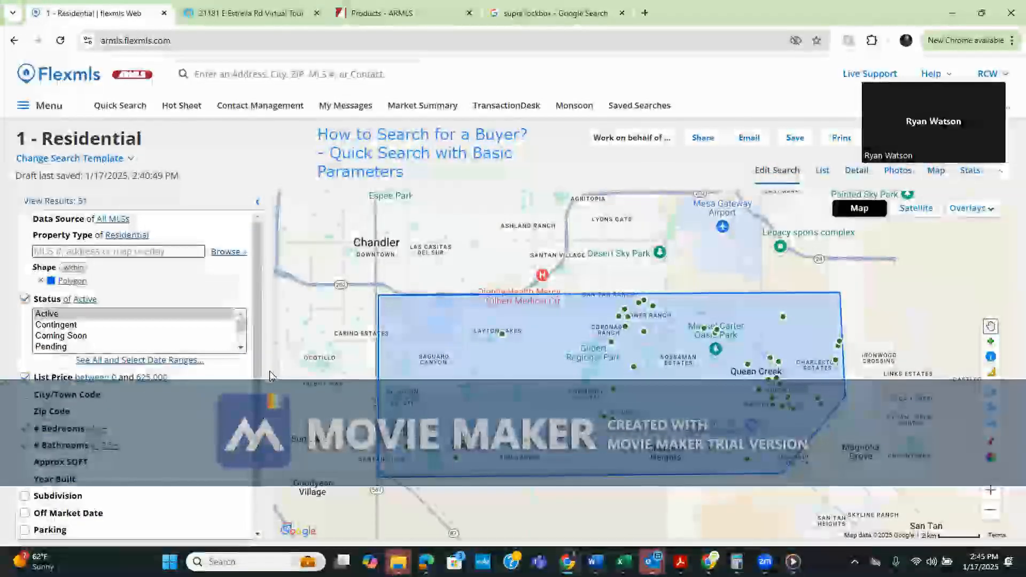
Add a Year Built criterion with a minimum of 1985
left_click_drag(259, 342, 258, 371)
left_click(123, 450)
left_click(56, 463)
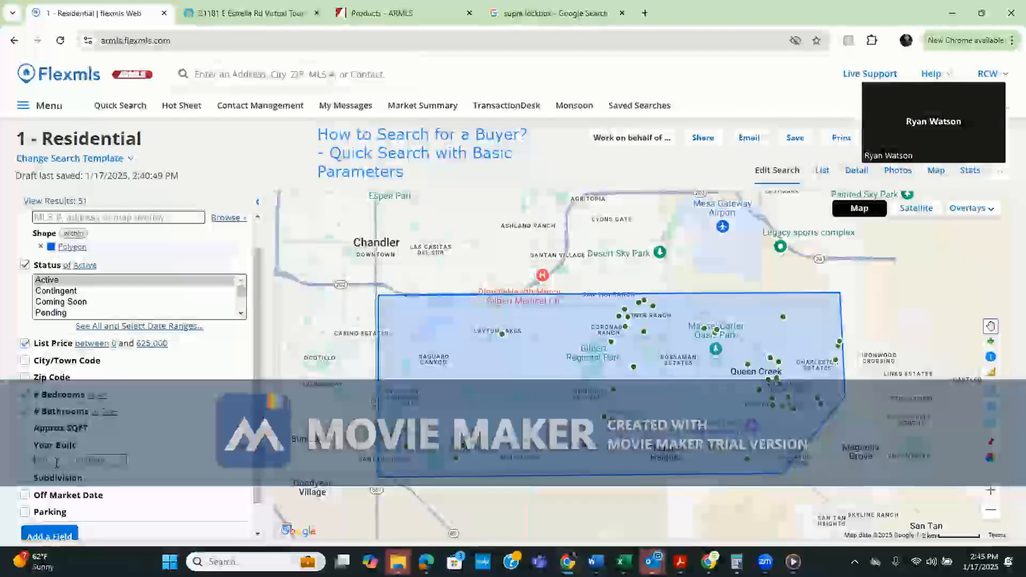
type("1985")
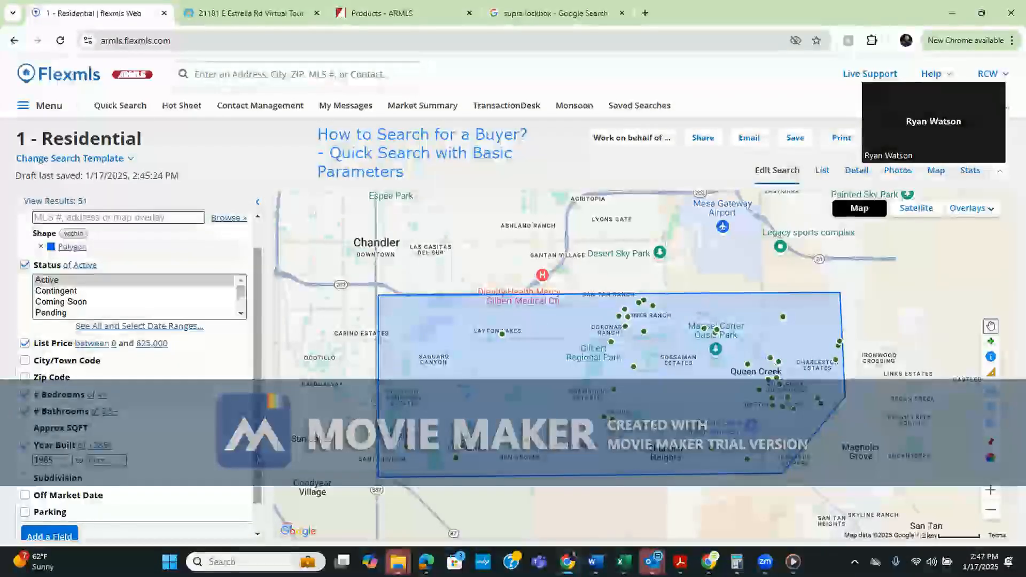
Require Has Virtual Tours under Additional Search Options and list the 8 matching results
scroll(262, 513, "down", 1)
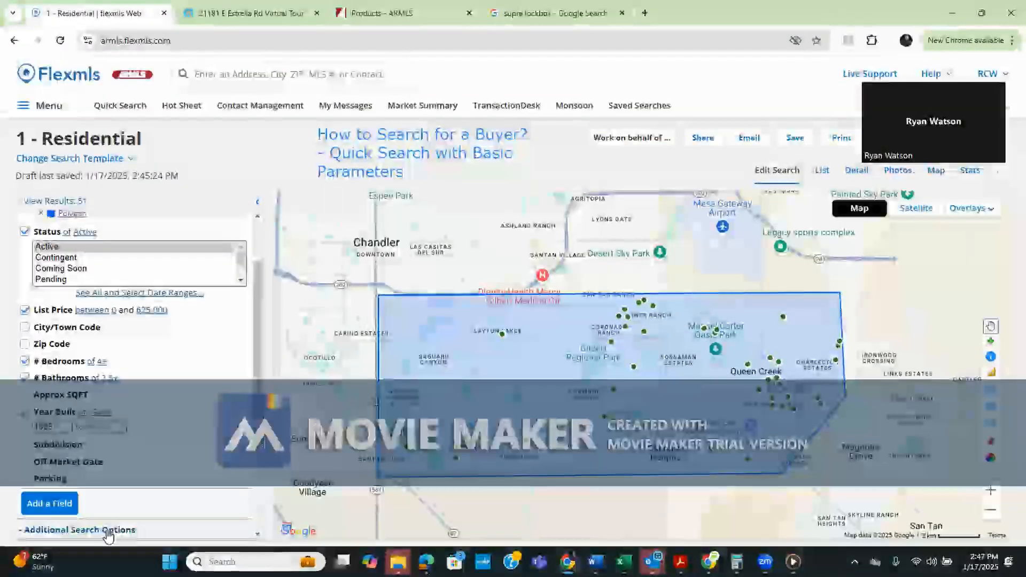
left_click(108, 533)
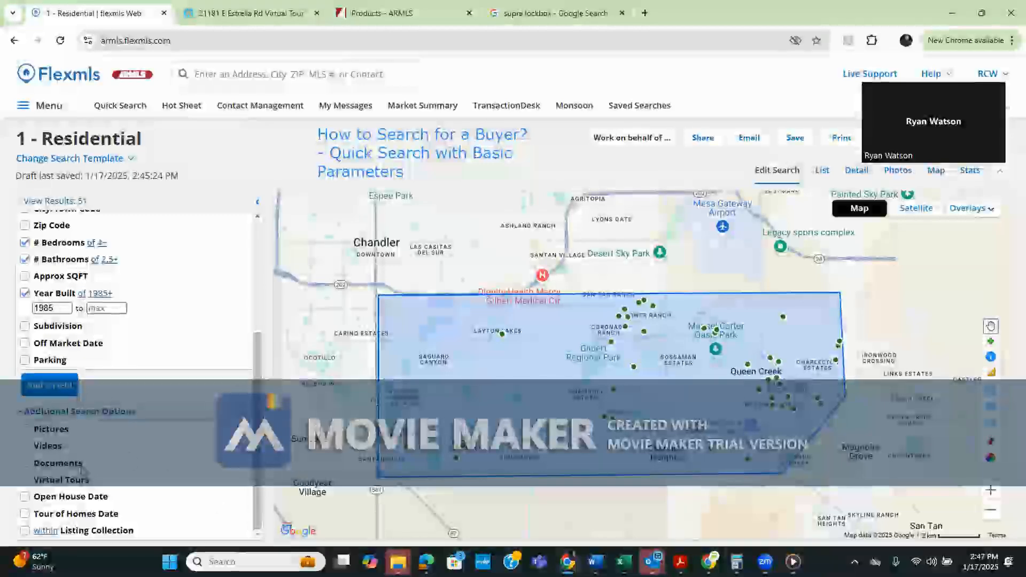
left_click(57, 448)
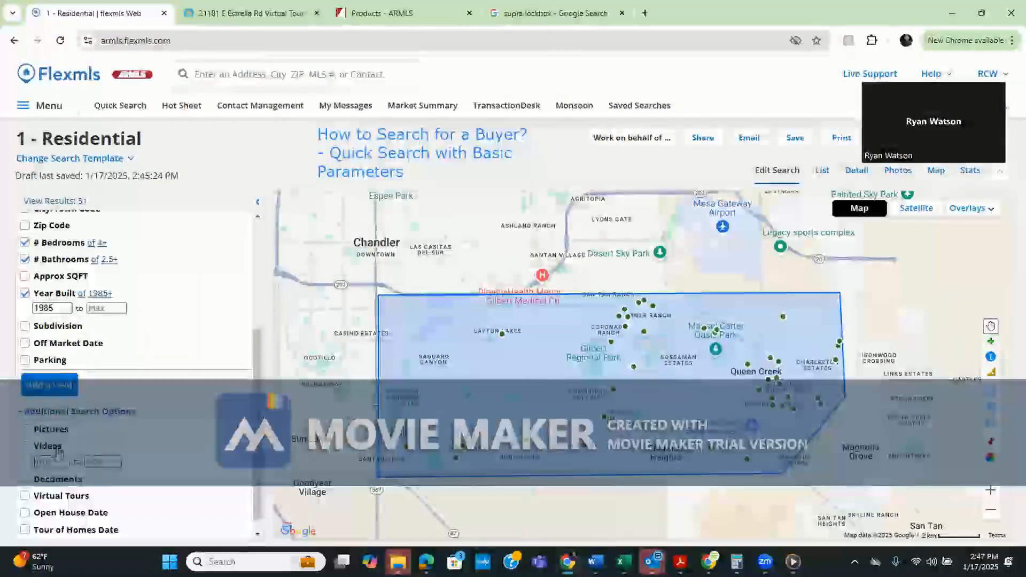
left_click(48, 503)
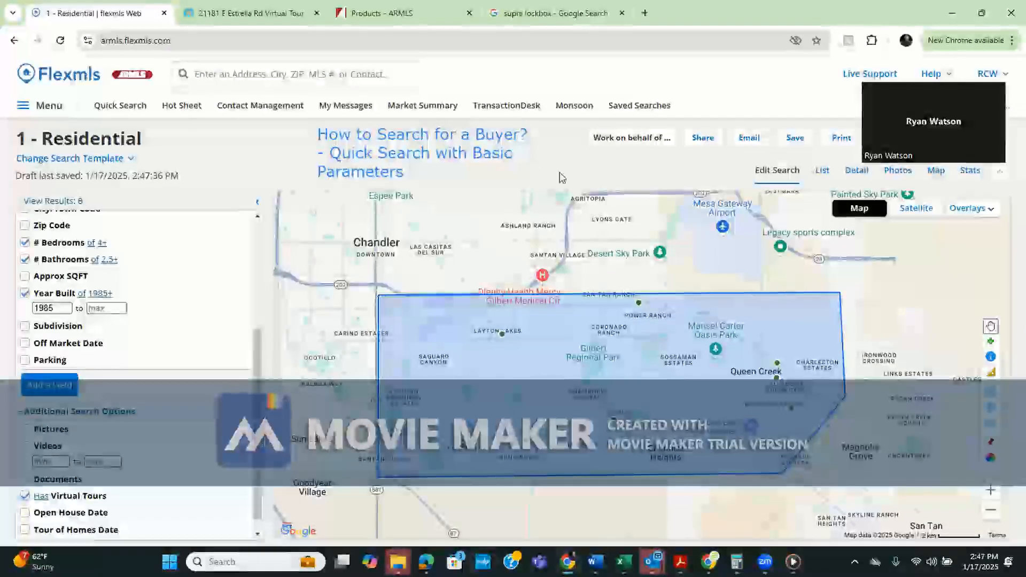
left_click(821, 171)
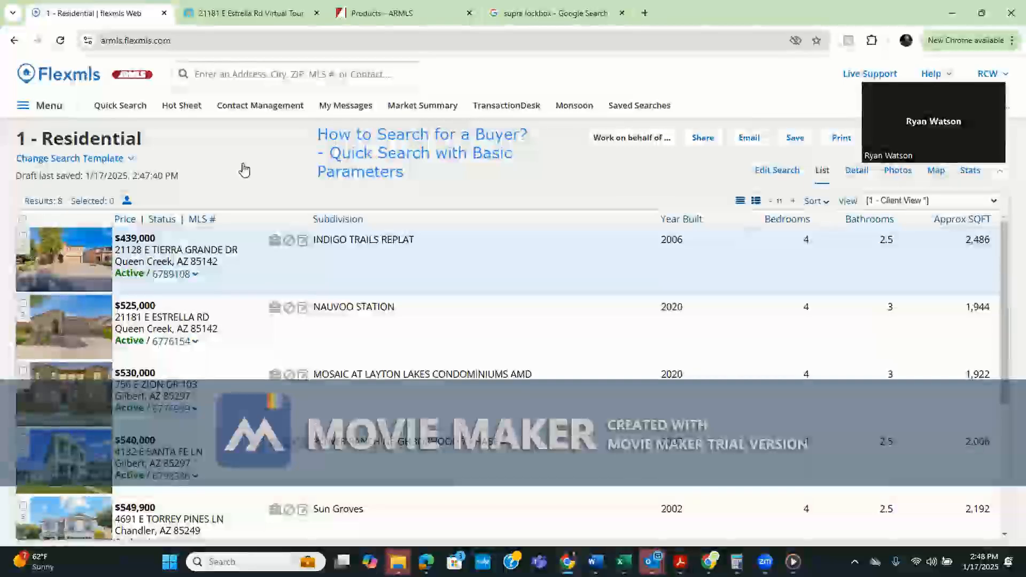
left_click(79, 266)
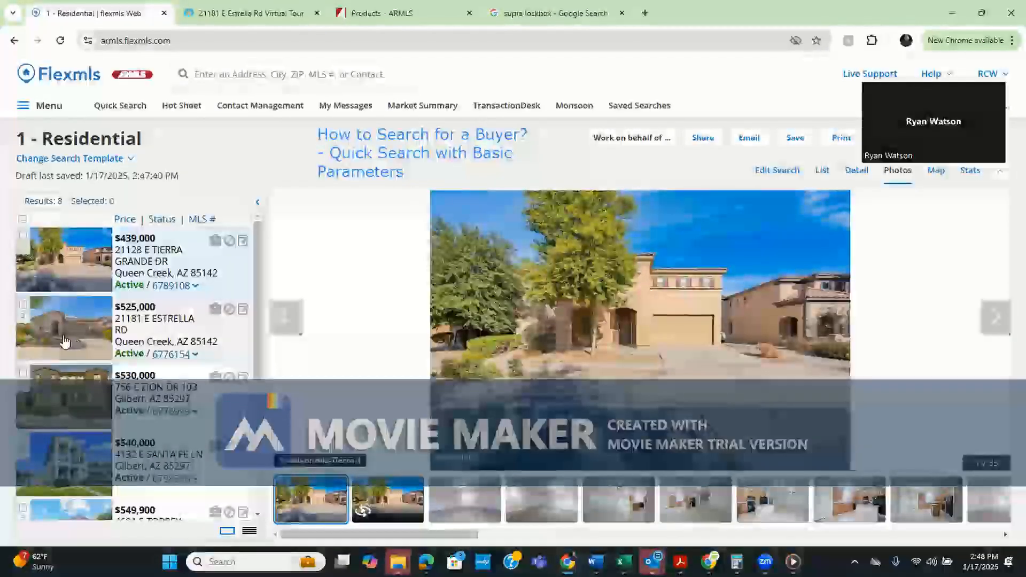
left_click(82, 344)
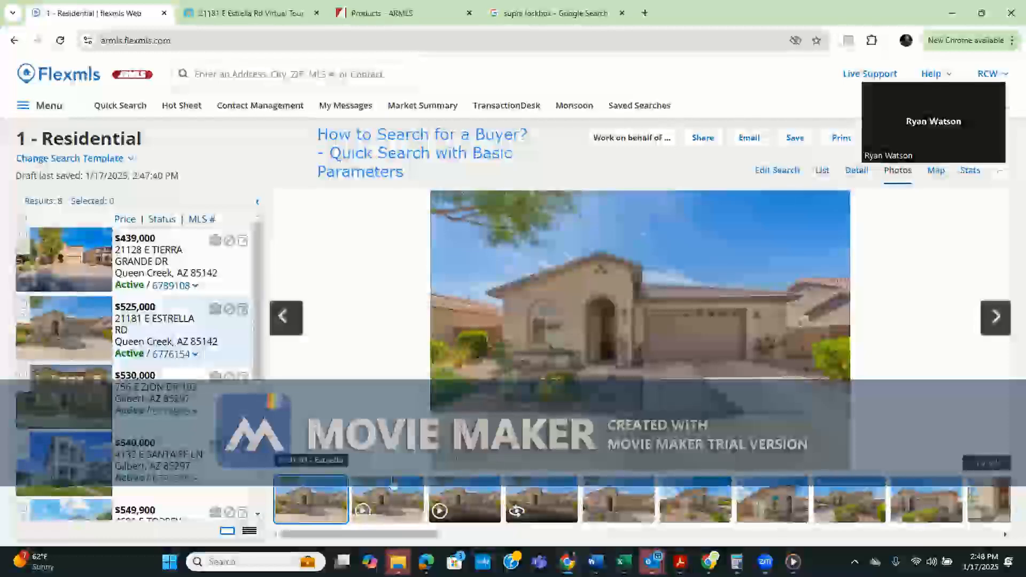
left_click(522, 510)
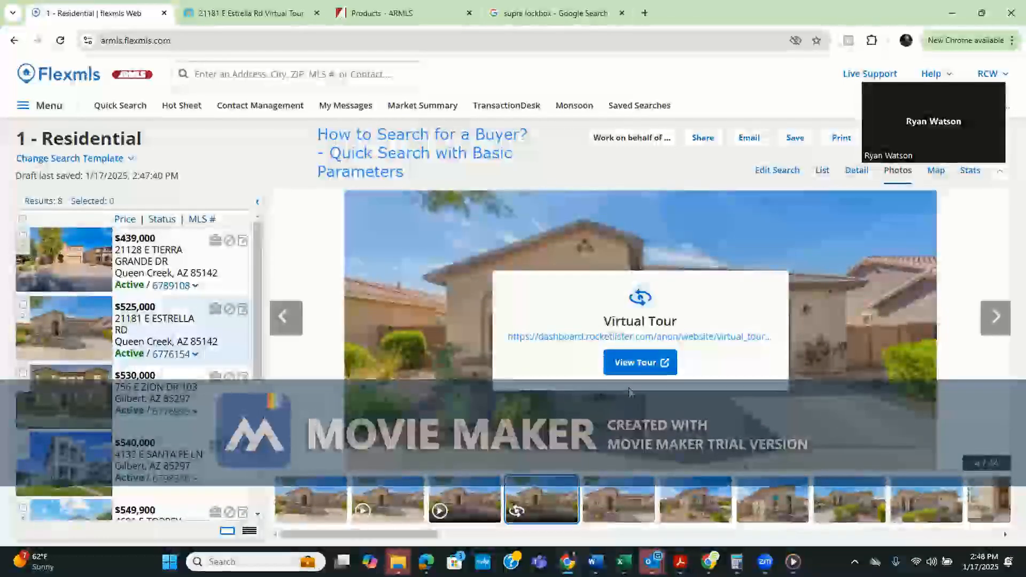
left_click(642, 362)
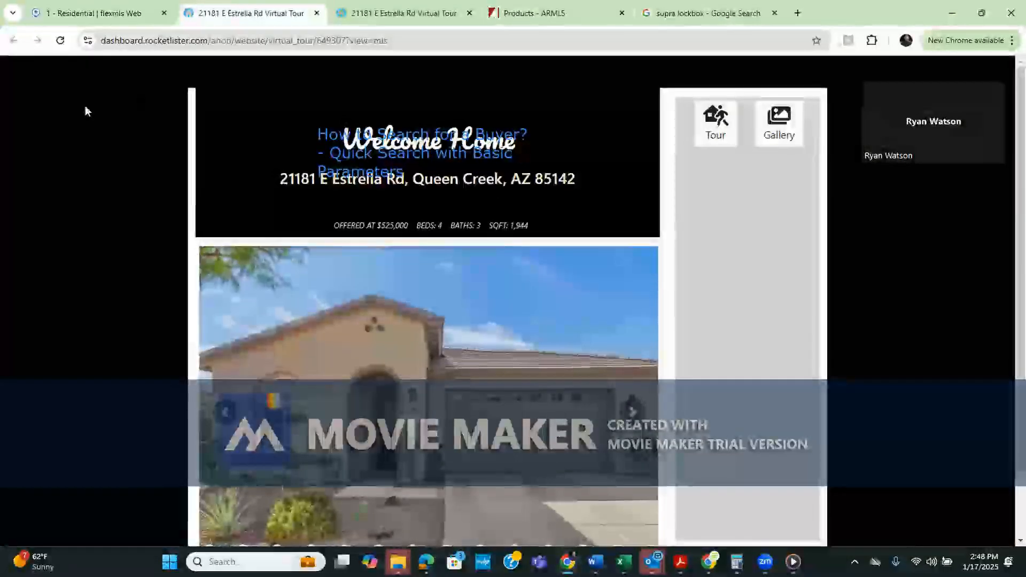
left_click_drag(336, 130, 89, 104)
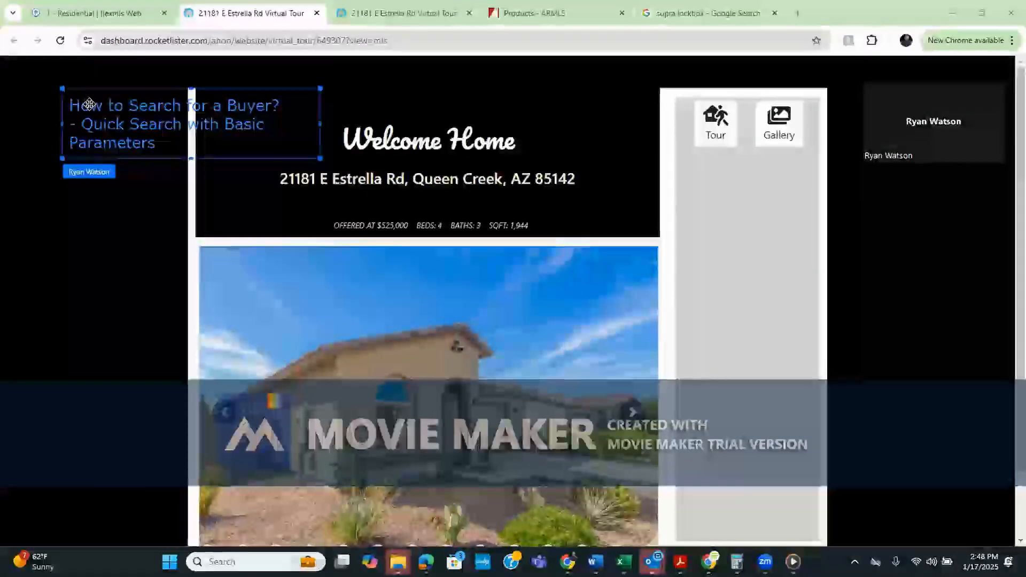
left_click(171, 187)
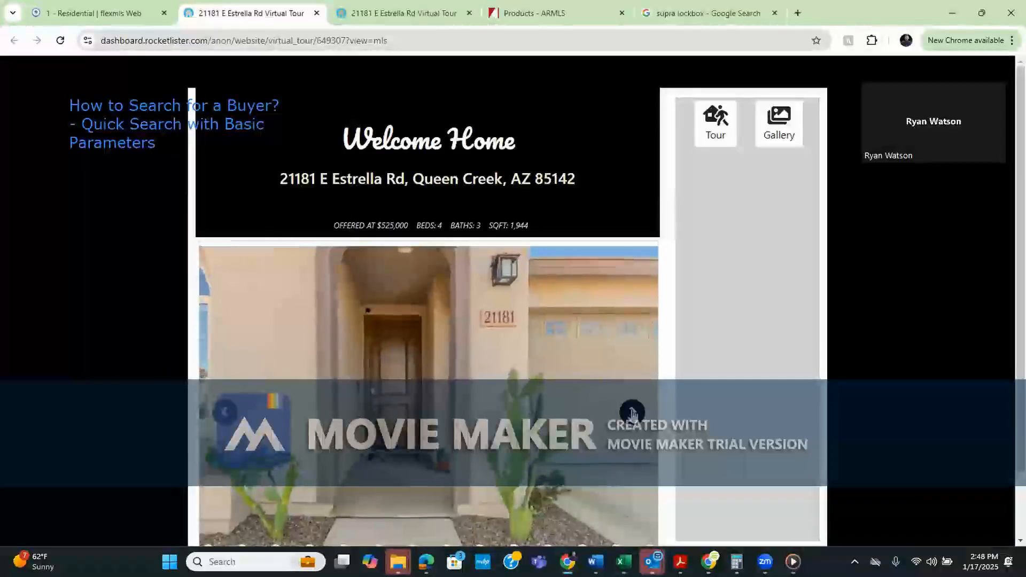
left_click(632, 412)
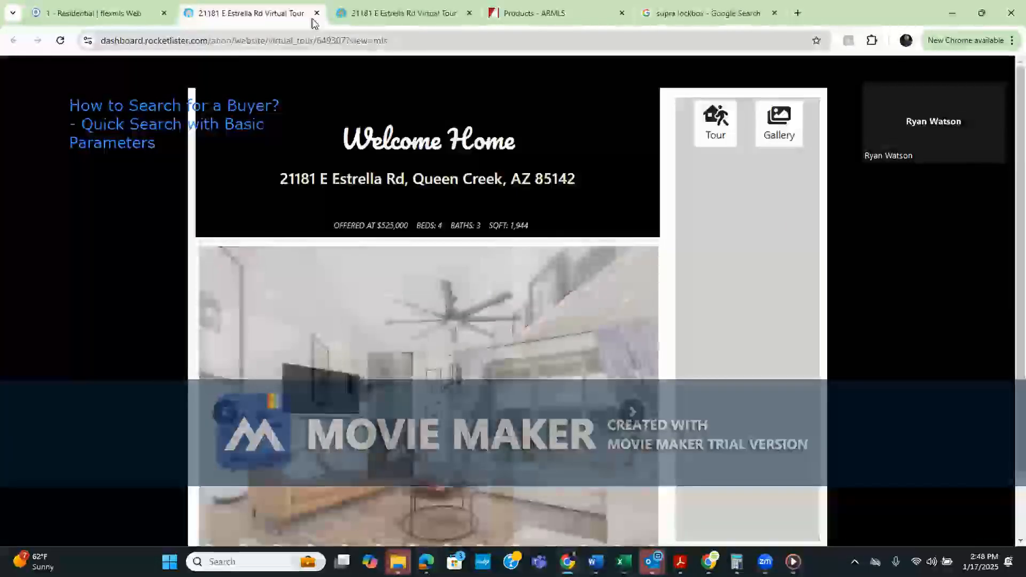
left_click(317, 13)
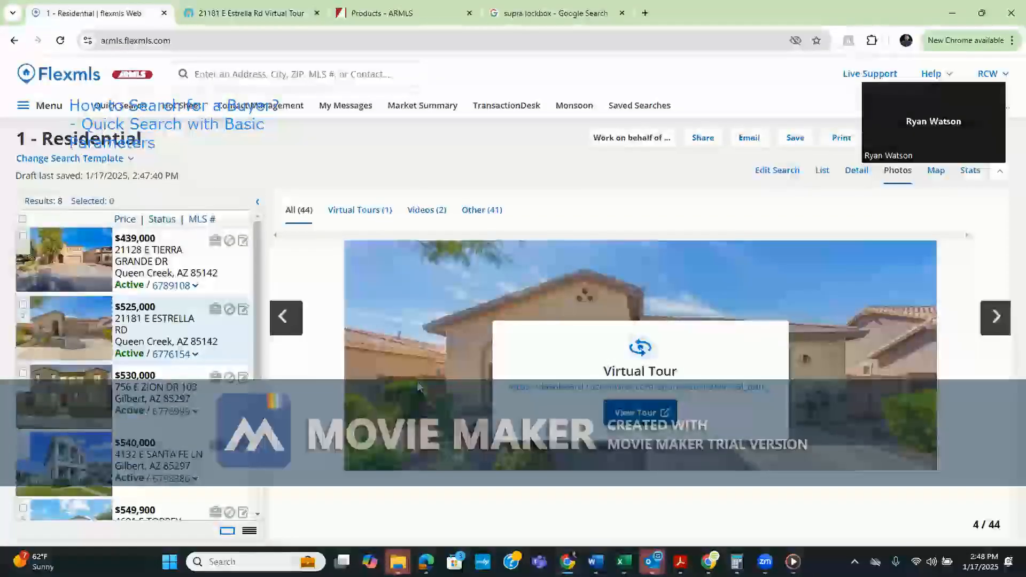
Show the Videos (2) set and open the Walkthrough Video in a new tab
left_click(426, 211)
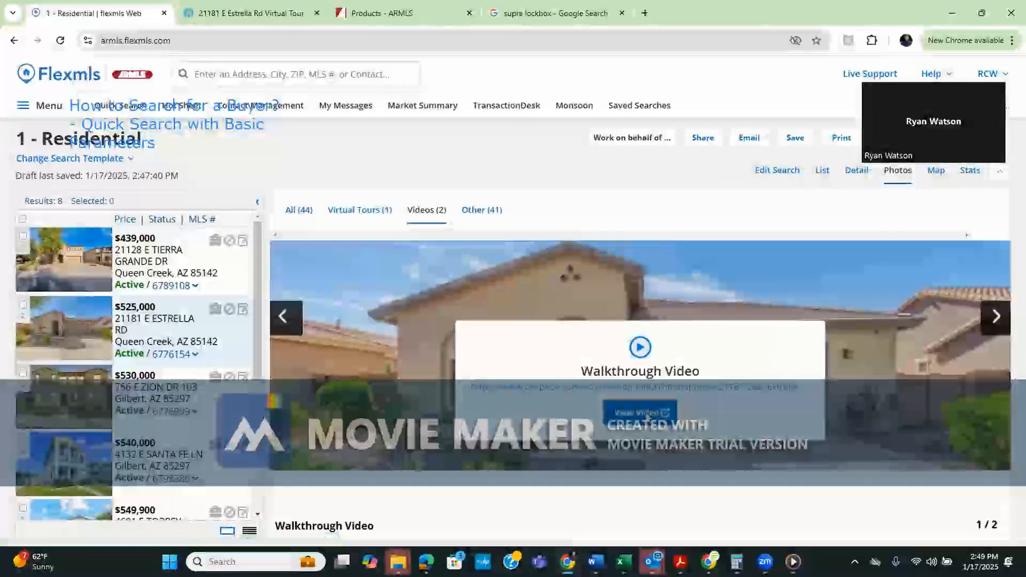
left_click(641, 413)
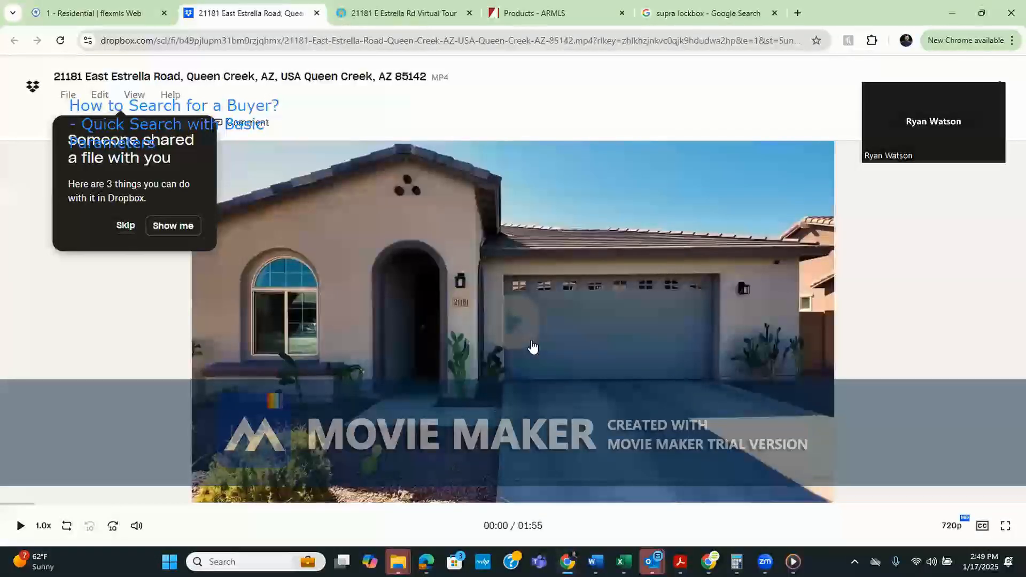
Play the walkthrough video, skip ahead 10 seconds three times, pause near 01:51 and close it
left_click(532, 348)
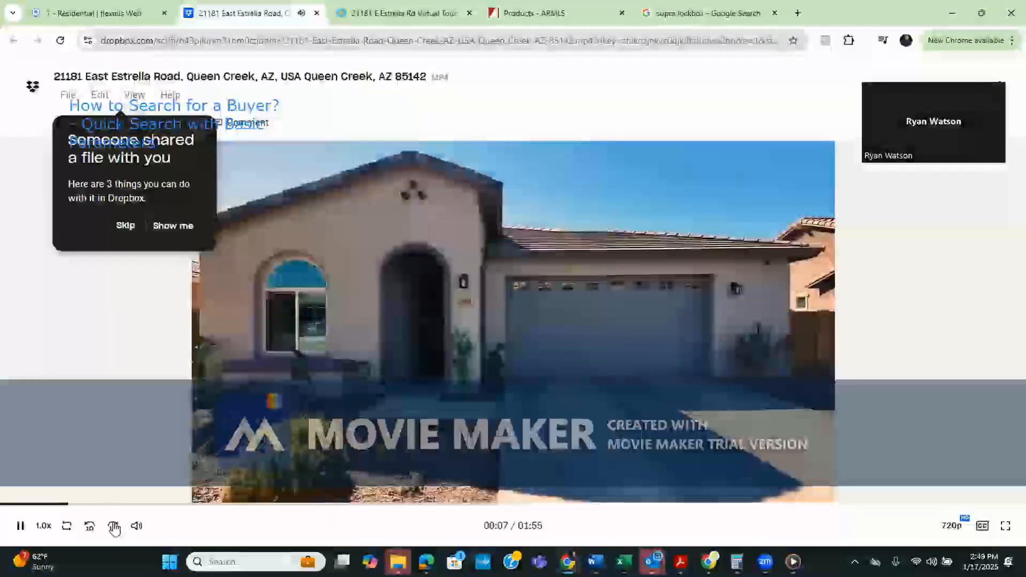
left_click(113, 527)
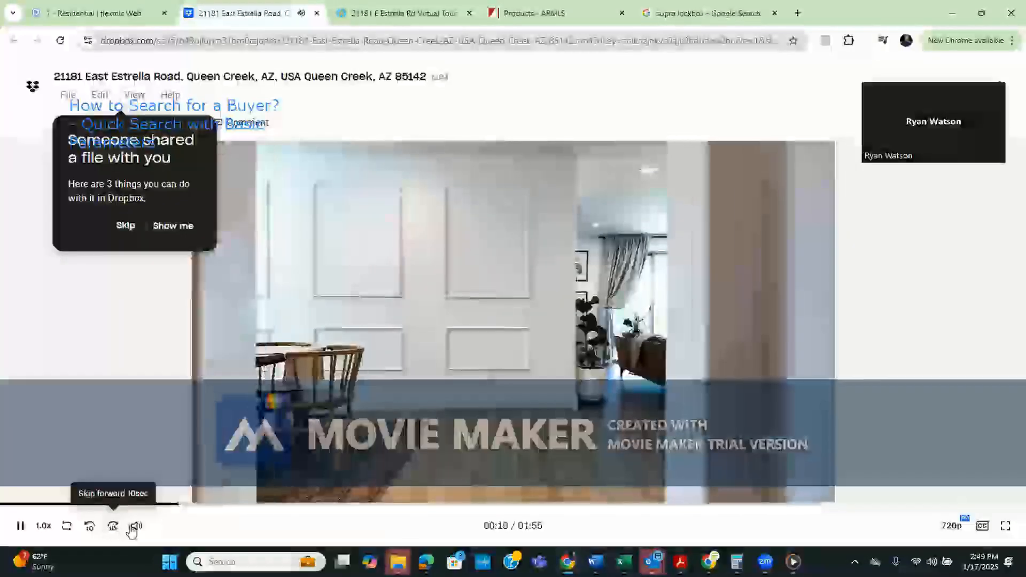
mouse_move(136, 529)
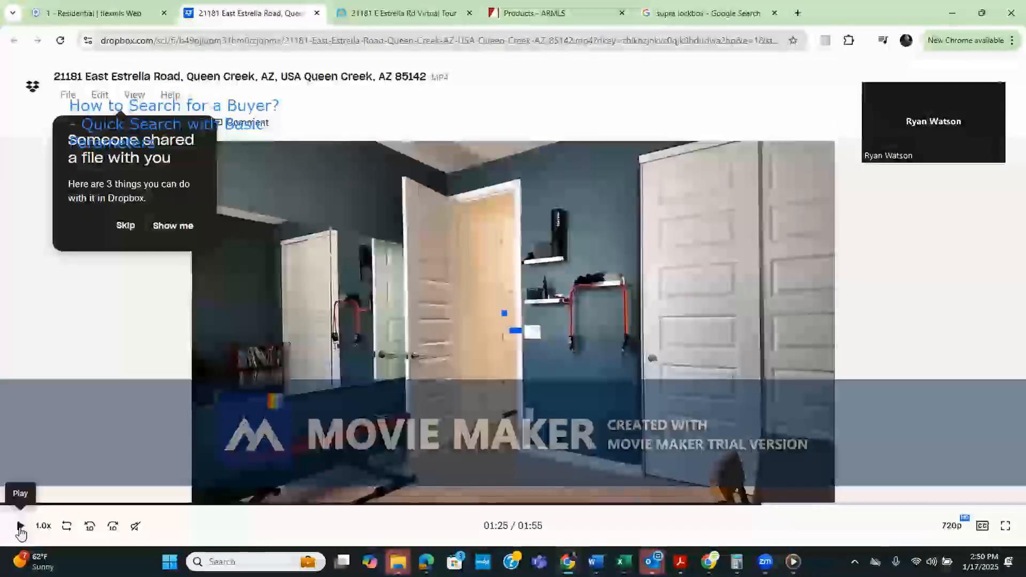
left_click(20, 526)
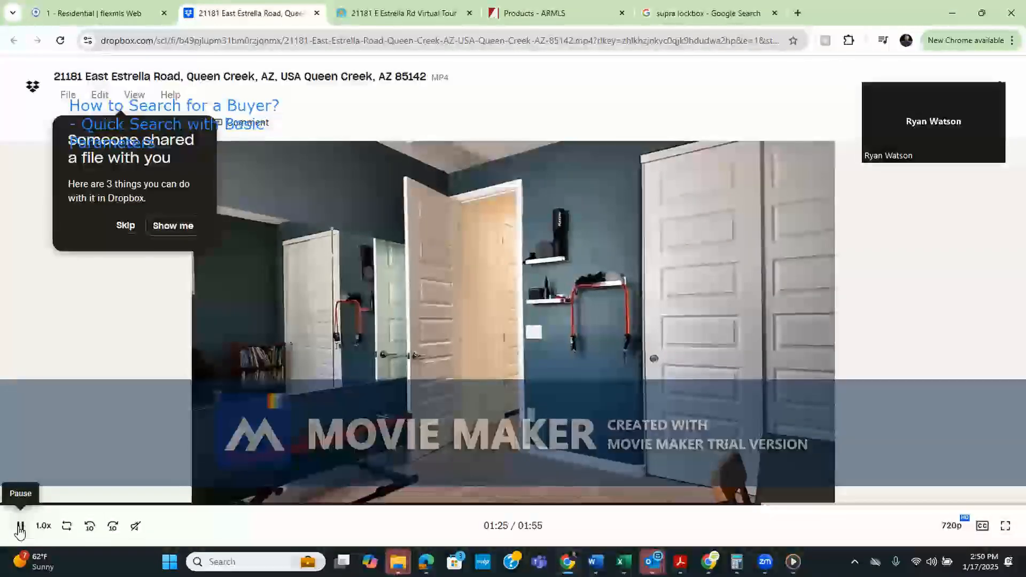
left_click(112, 527)
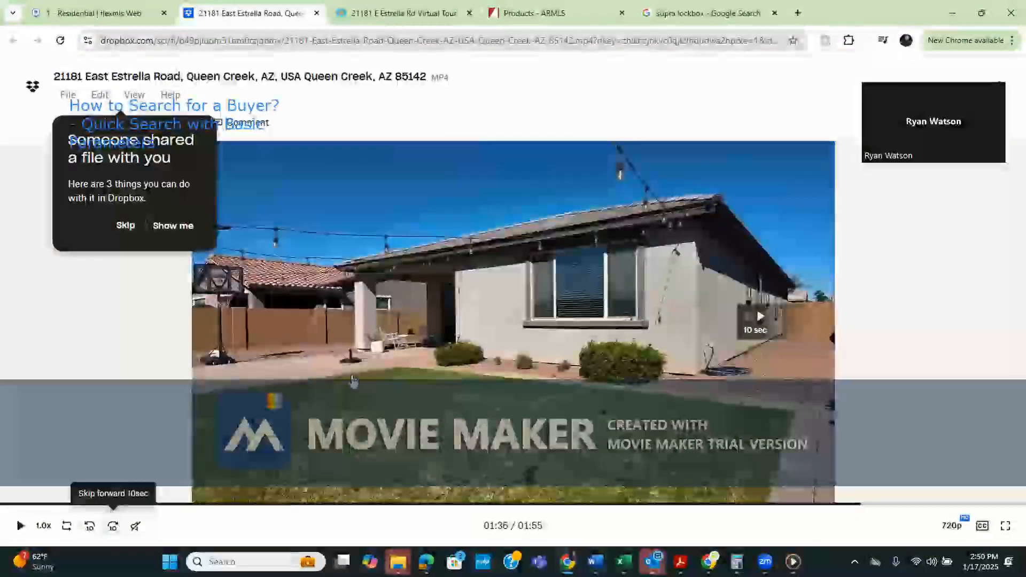
left_click(113, 526)
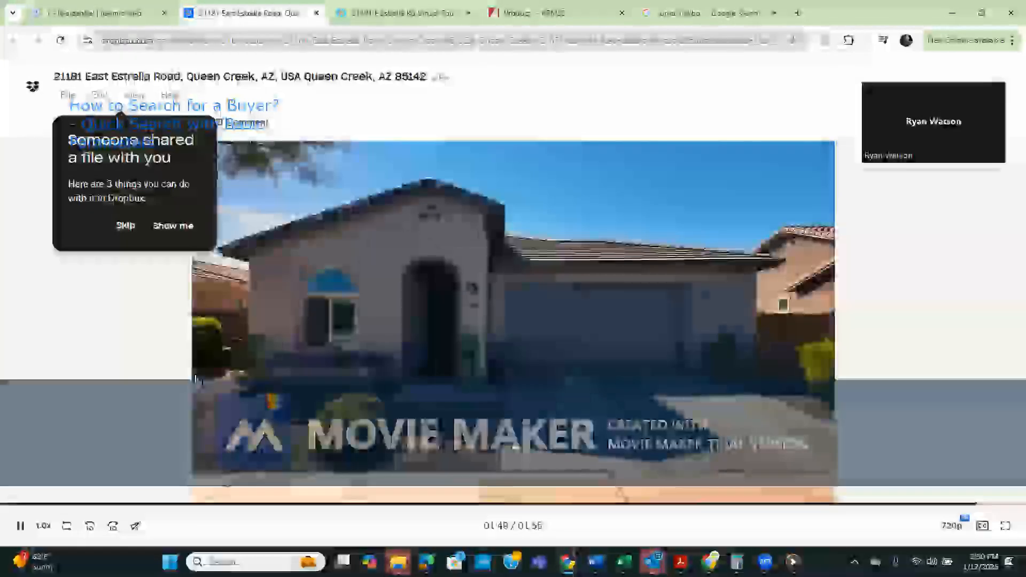
left_click(21, 528)
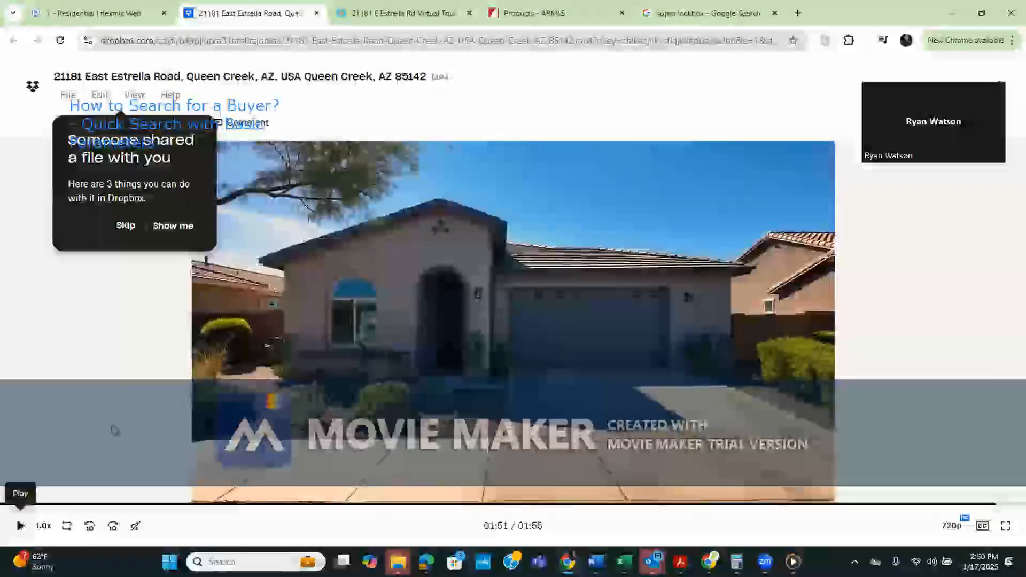
left_click(317, 13)
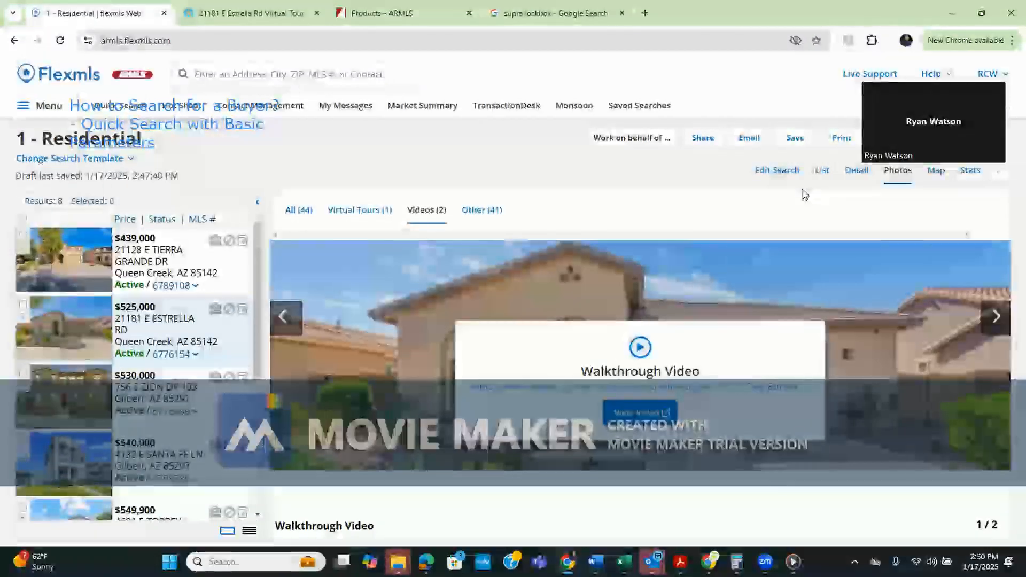
View the listing's detail report, then switch to the ARMLS Products page on Supra lockboxes
left_click(855, 171)
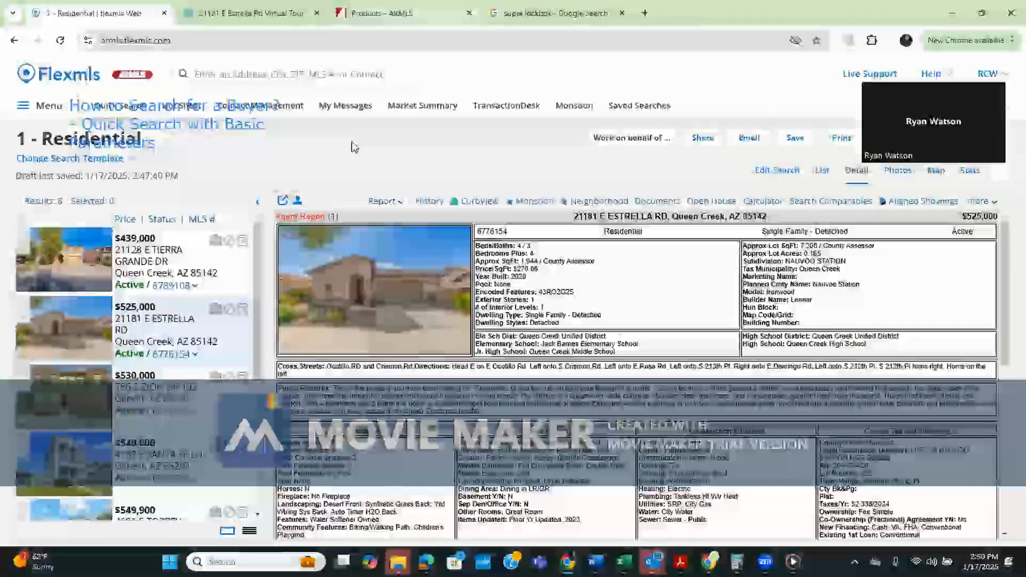
left_click(382, 14)
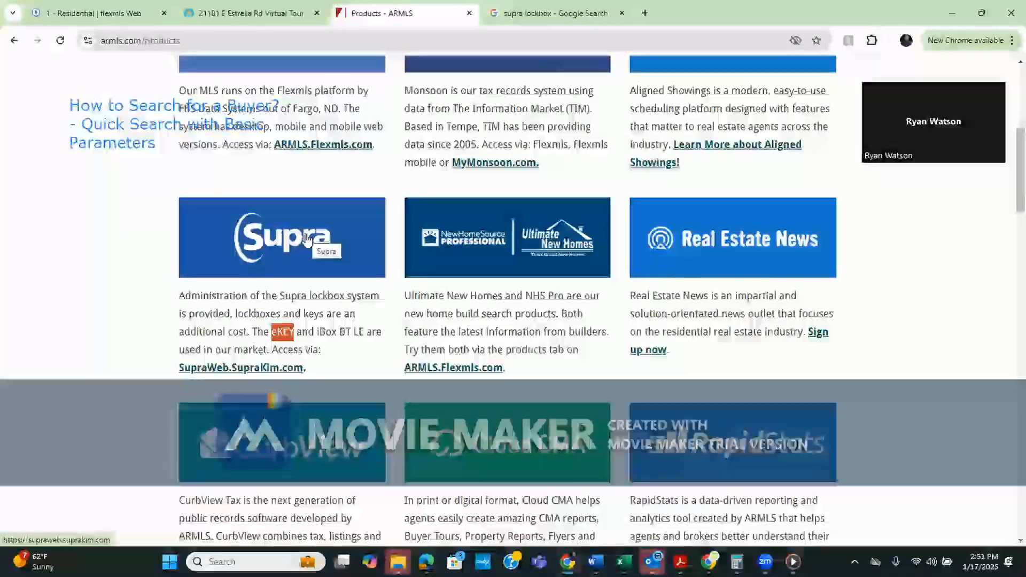
Open the SupraWeb.SupraKim.com sign-in page from the ARMLS Products page, then close it
left_click(287, 343)
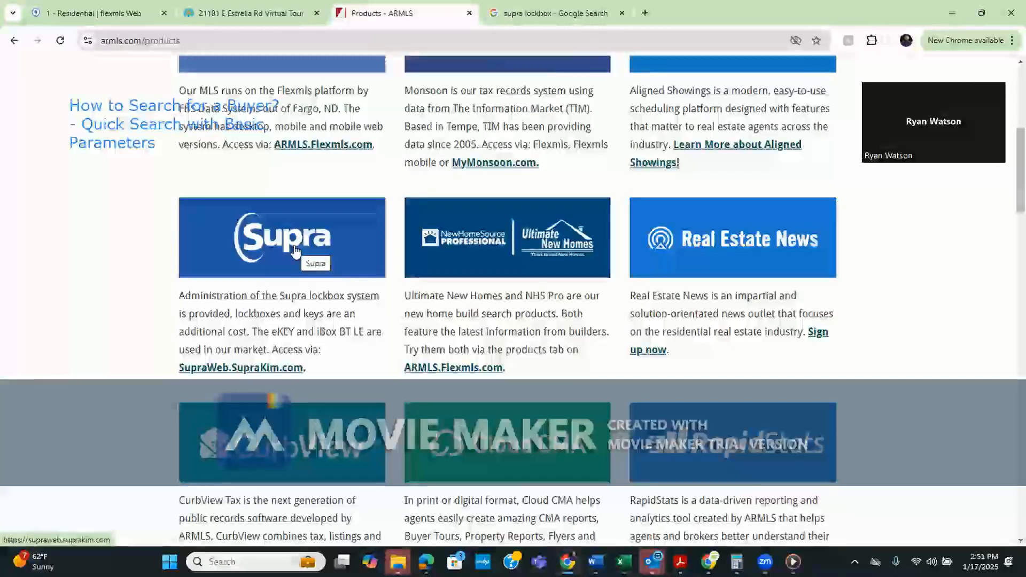
left_click(271, 369)
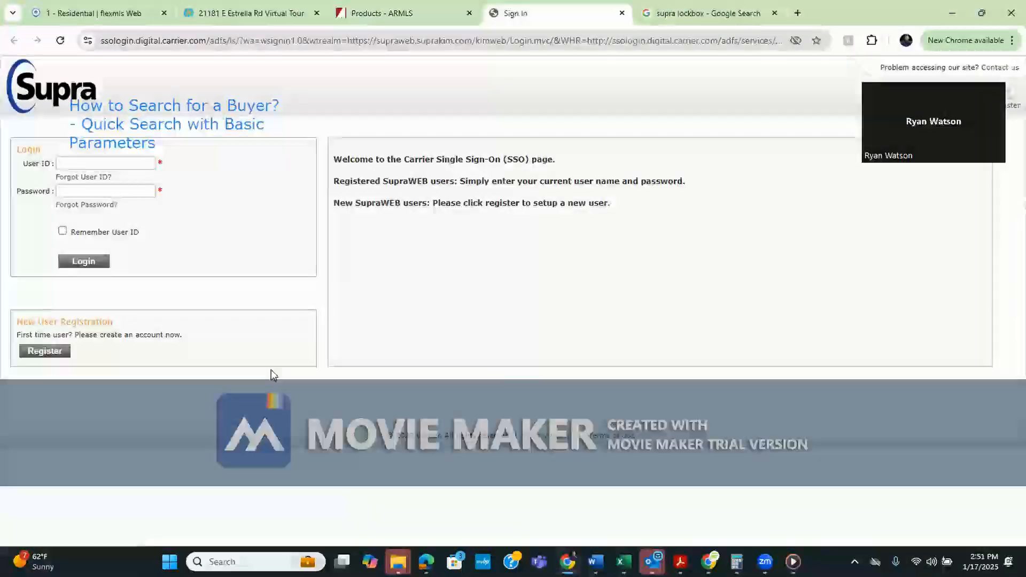
left_click(623, 15)
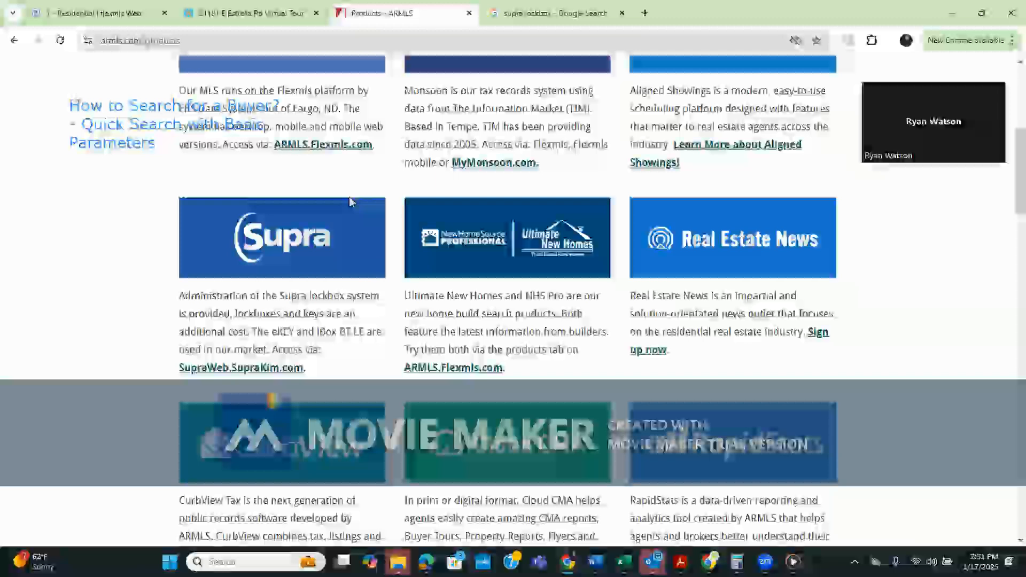
Highlight eKEY and iBox BT LE, then show the Google image results for 'supra lockbox'
double_click(286, 331)
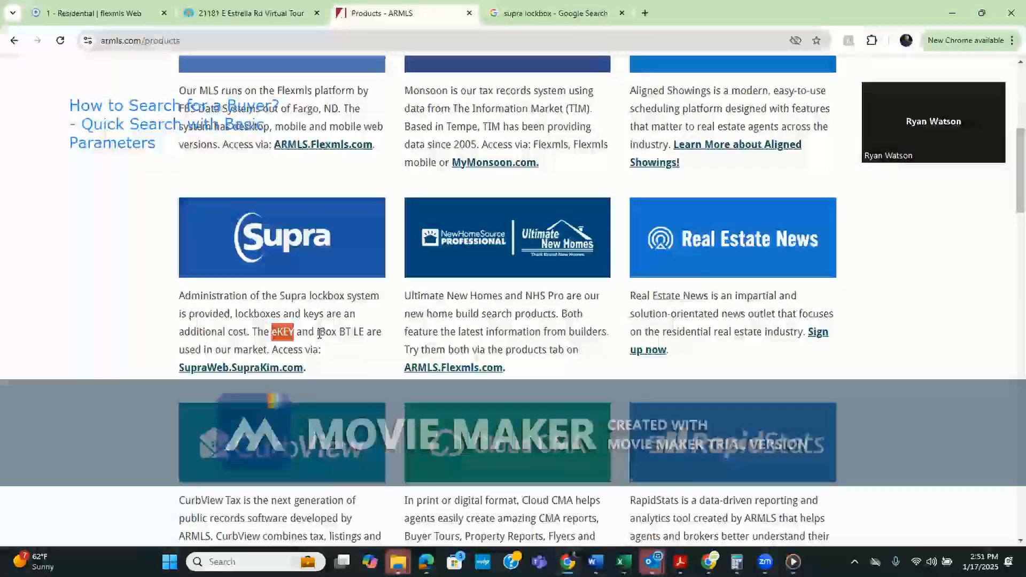
left_click_drag(319, 333, 367, 332)
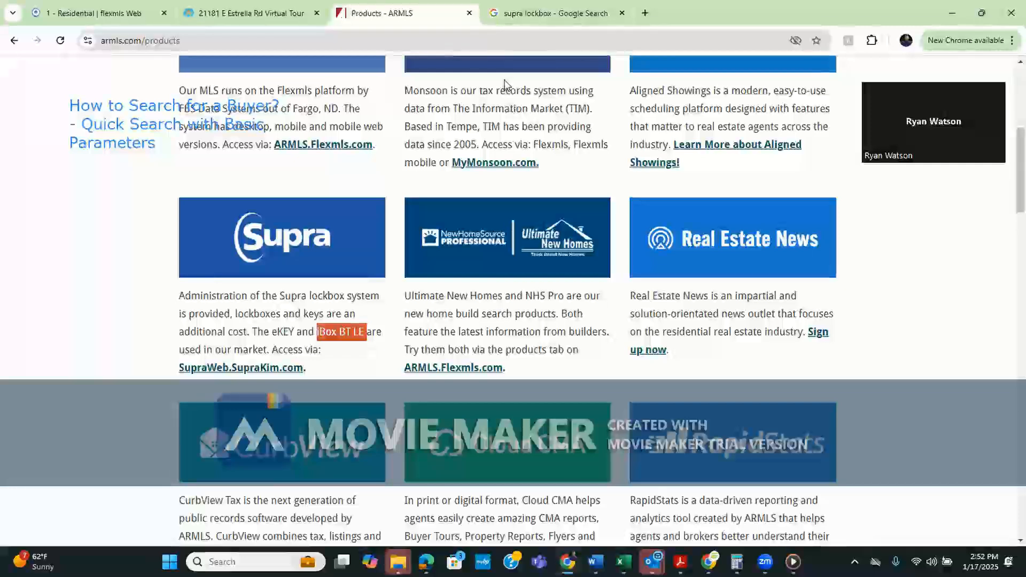
mouse_move(516, 22)
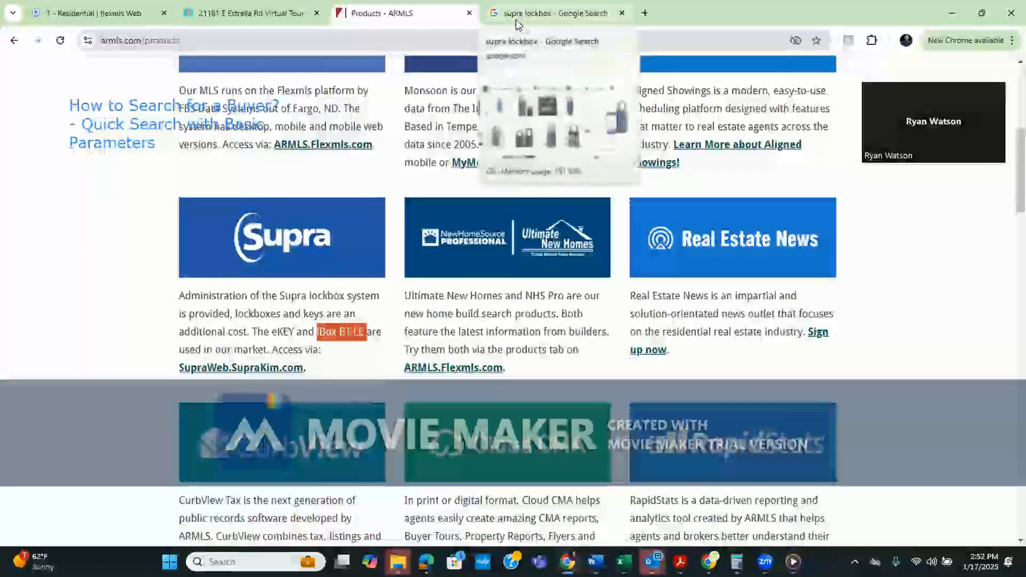
left_click(516, 20)
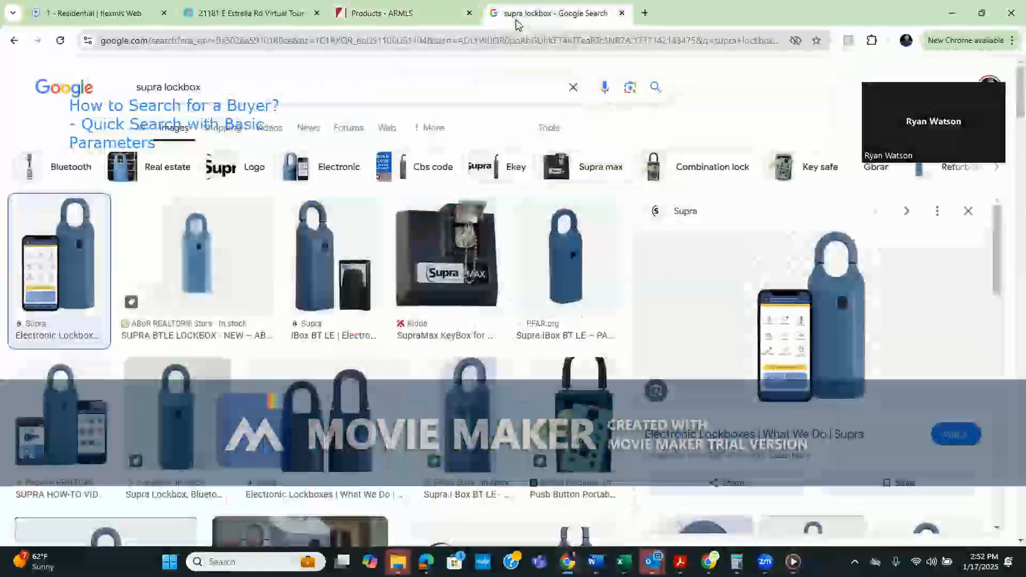
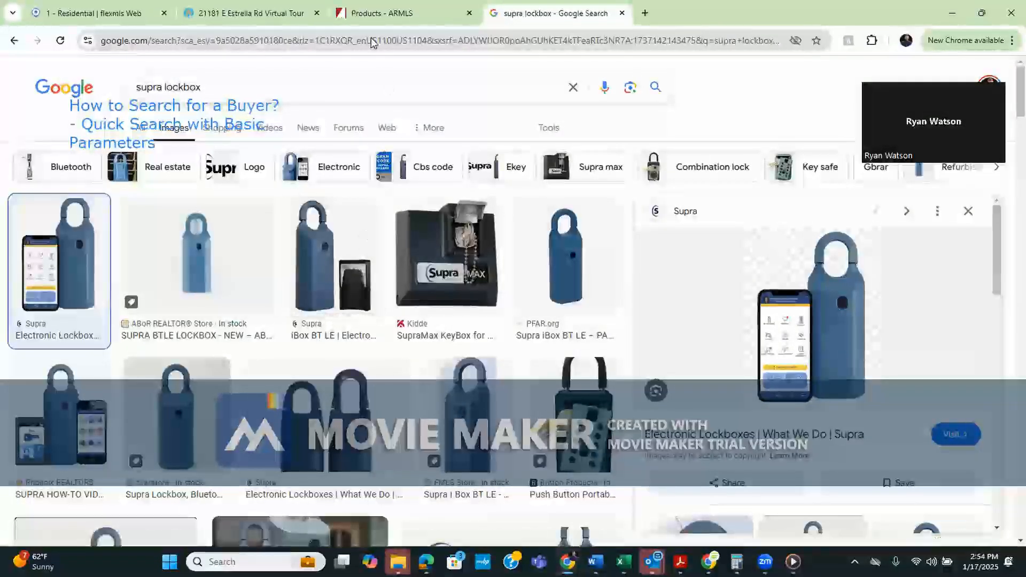
left_click(283, 22)
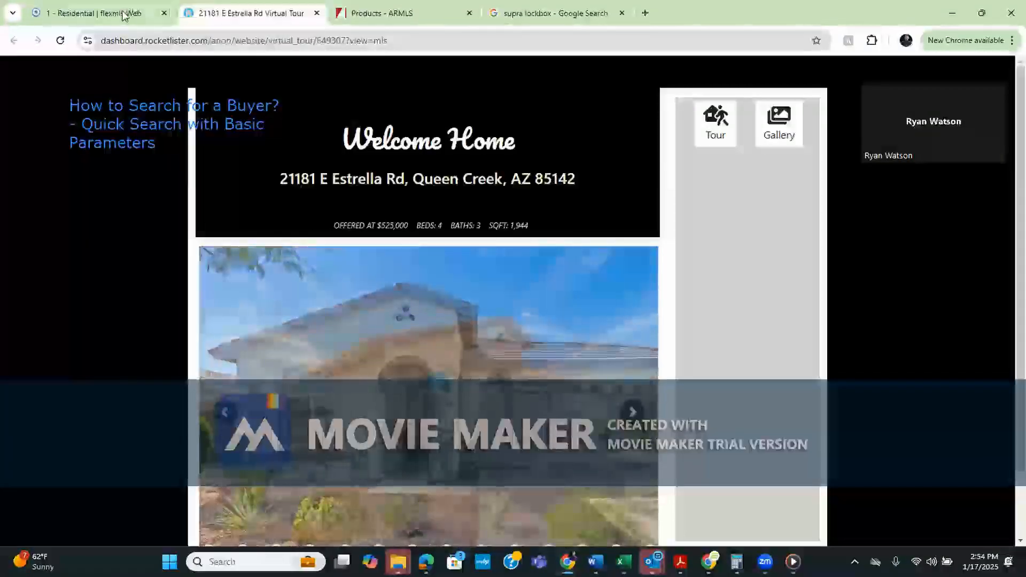
left_click(127, 16)
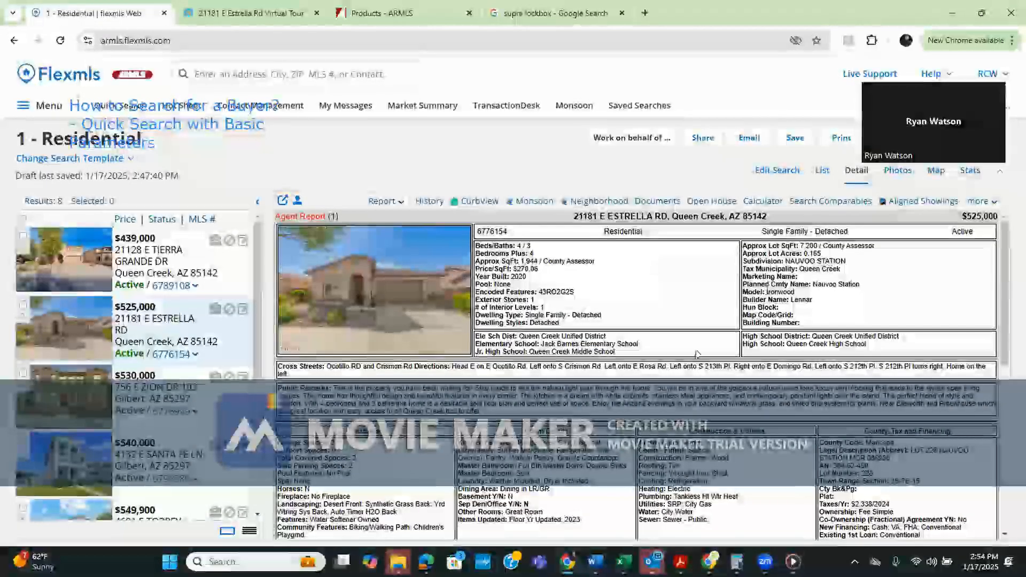
left_click_drag(1006, 295, 1006, 434)
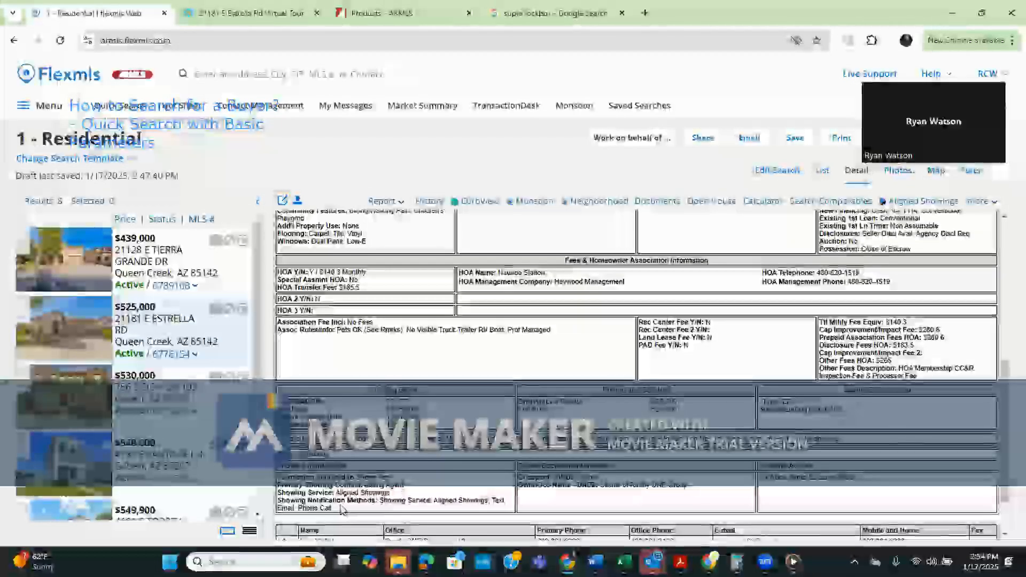
left_click_drag(335, 509, 278, 476)
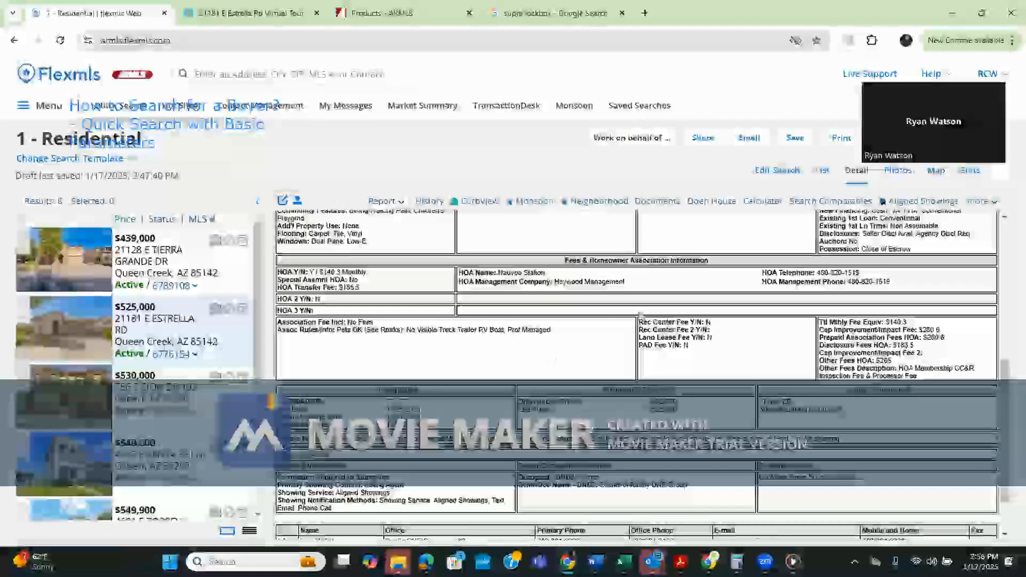
left_click(921, 201)
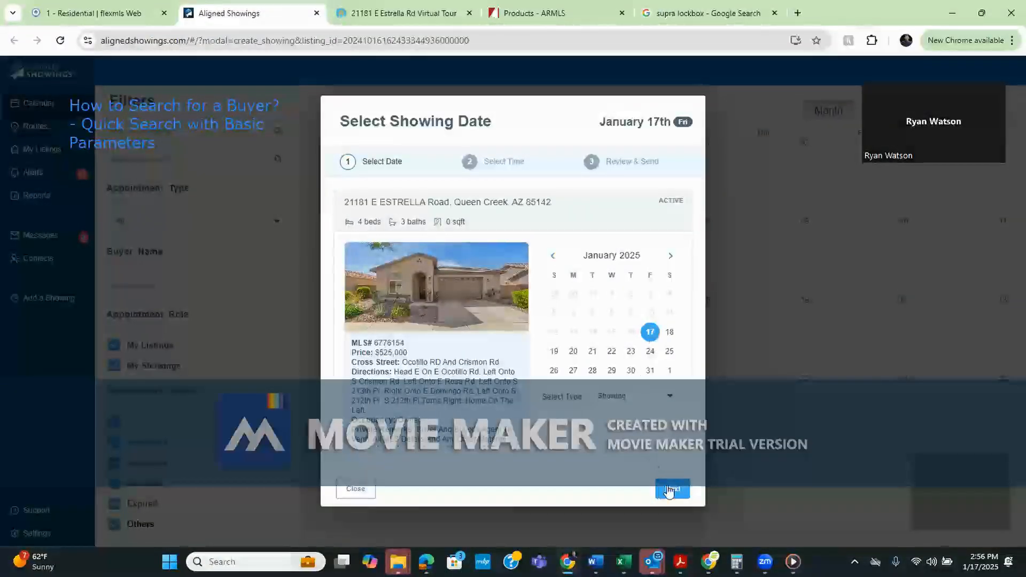
Keep January 17th as the showing date and continue to time selection
left_click(666, 491)
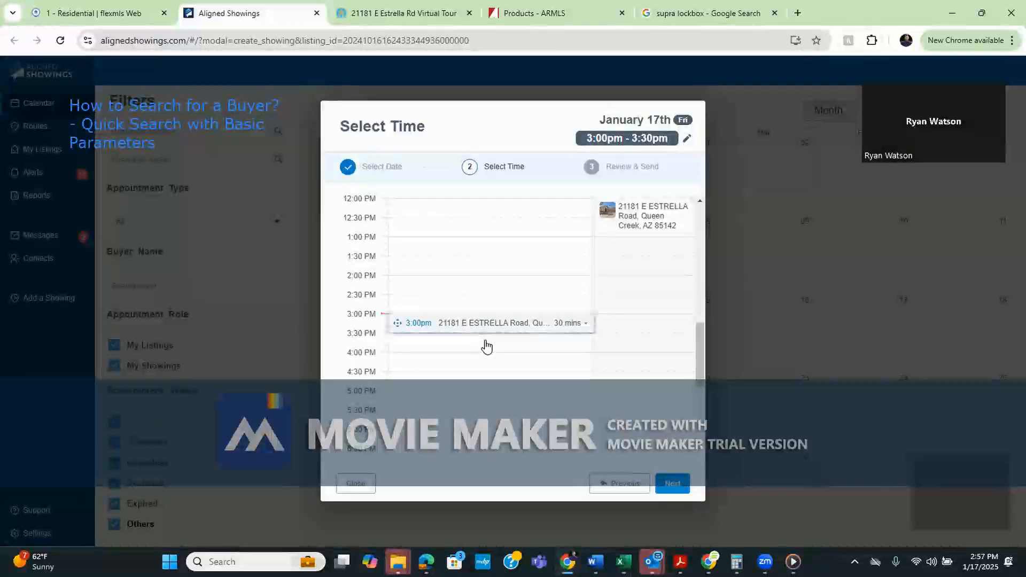
Confirm the 3:00–3:30 pm slot and advance to Review & Send
left_click(668, 487)
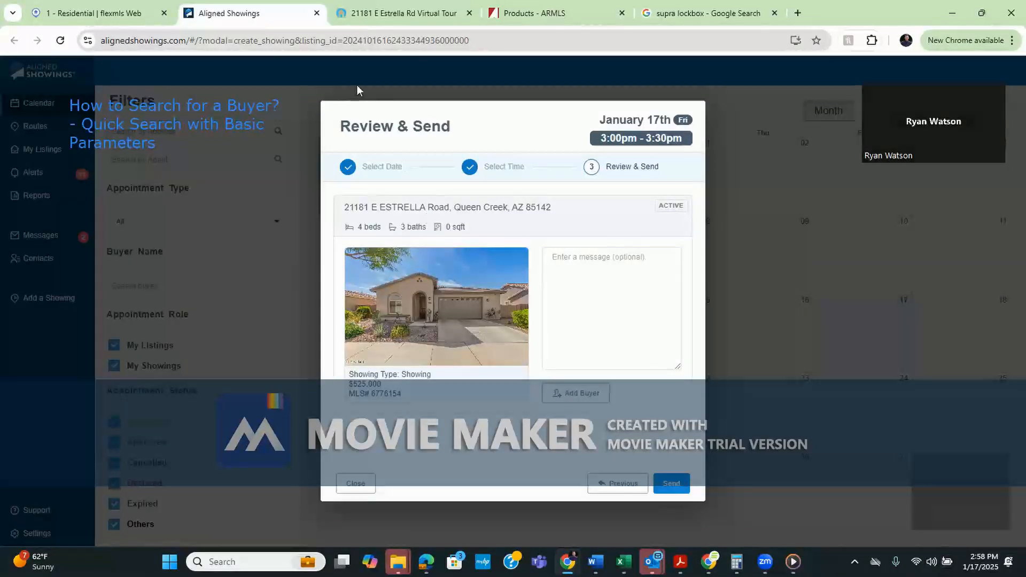
List all eight residential results, then revisit the showing request and supra lockbox images
left_click(145, 13)
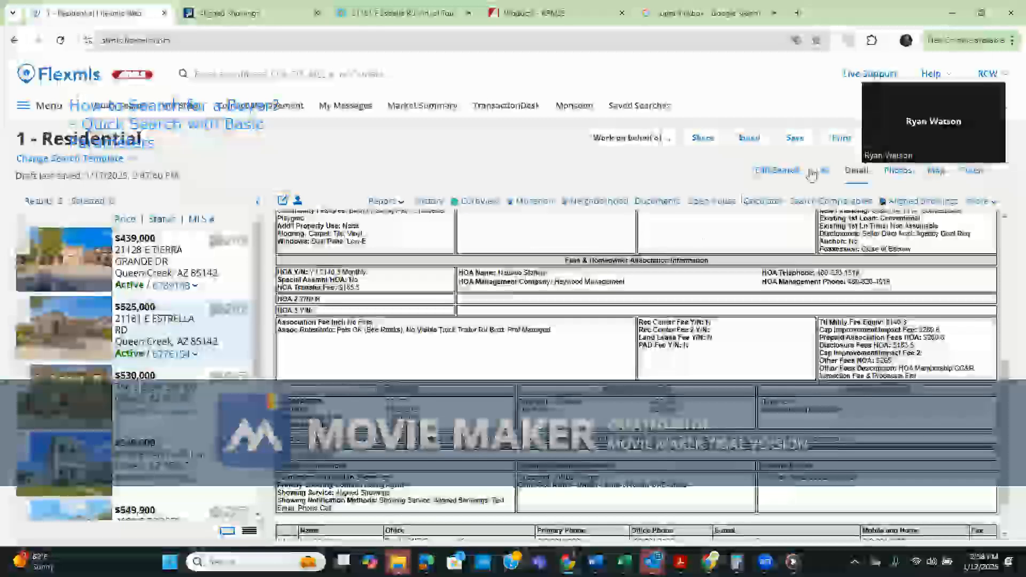
left_click(818, 171)
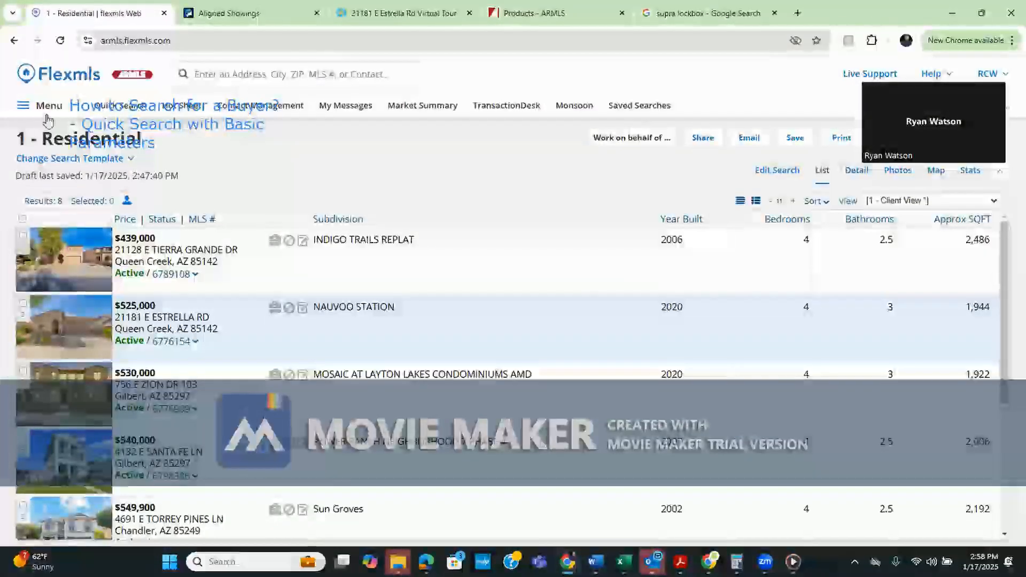
left_click_drag(147, 129, 277, 153)
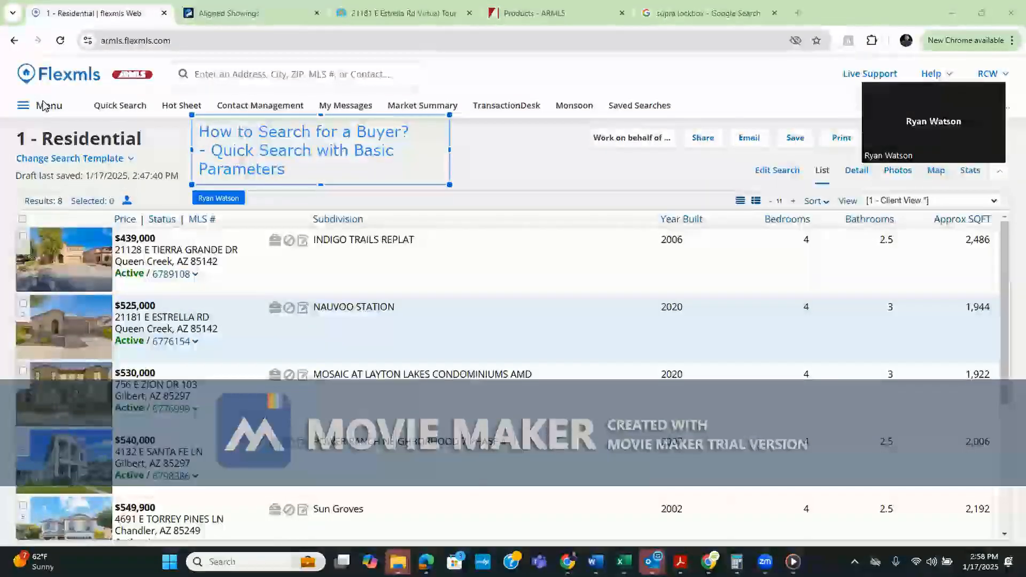
left_click(44, 101)
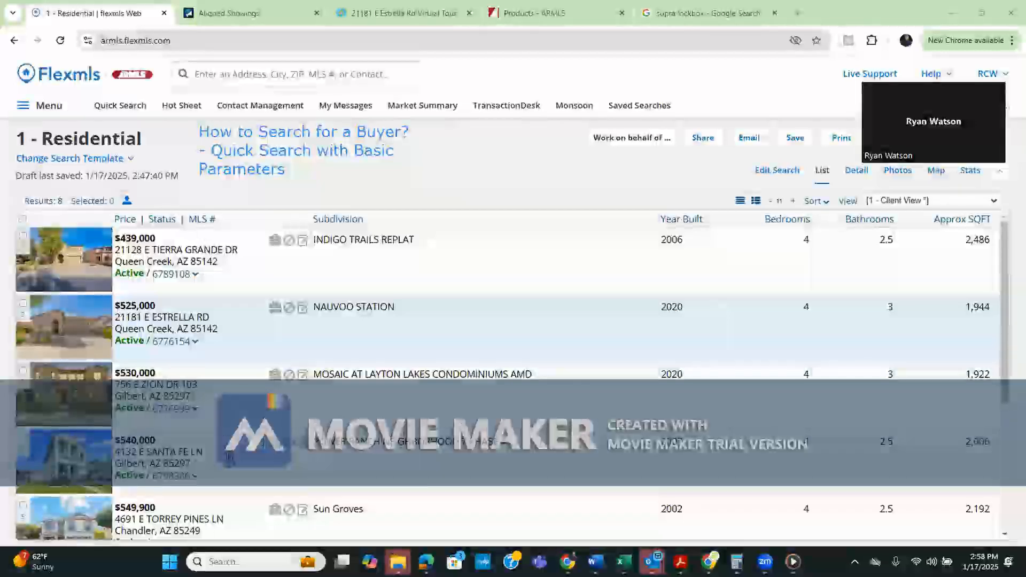
left_click(241, 14)
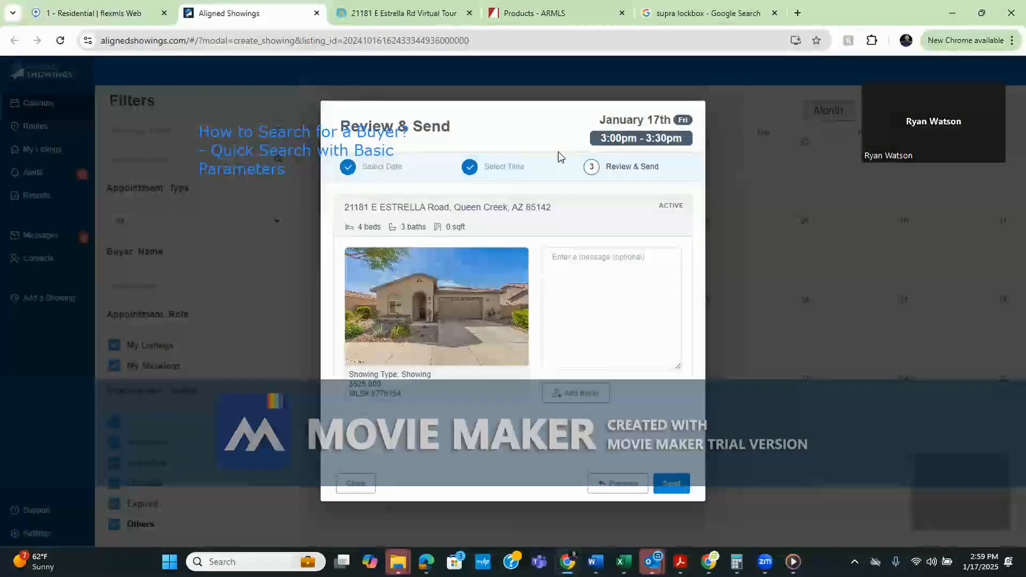
left_click(697, 23)
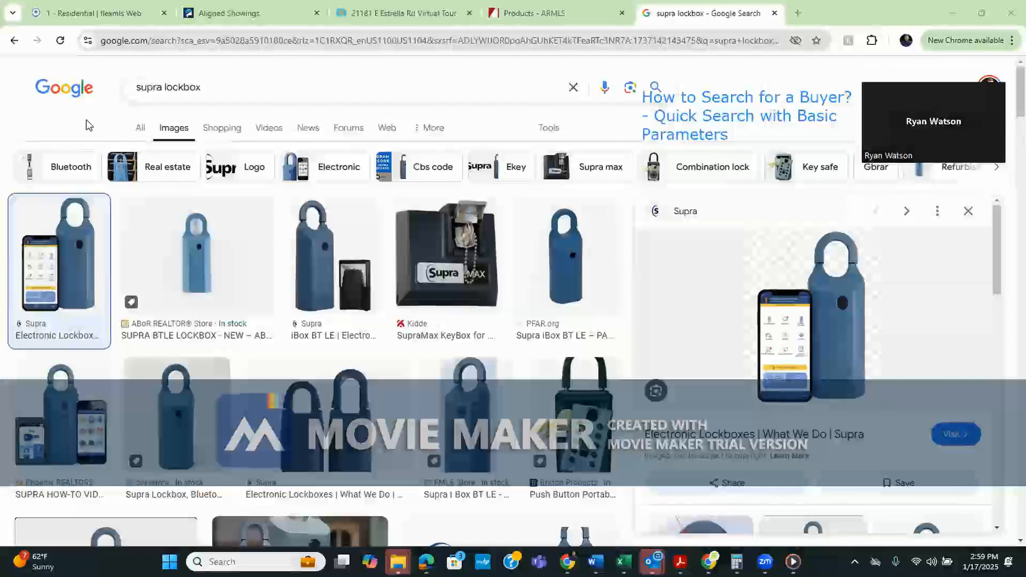
Go back to the Flexmls list of eight residential results
left_click(115, 16)
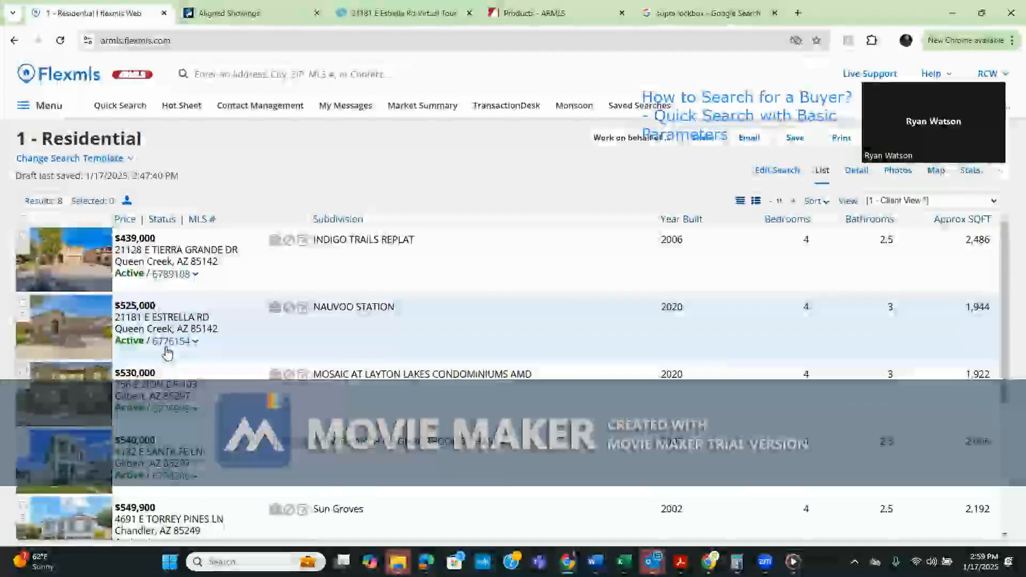
left_click(84, 334)
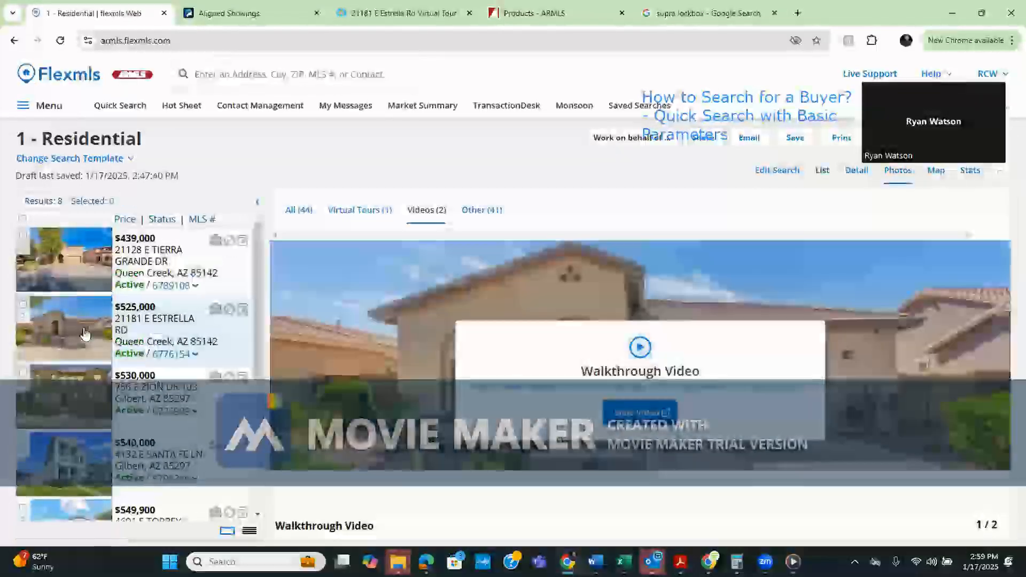
left_click(302, 210)
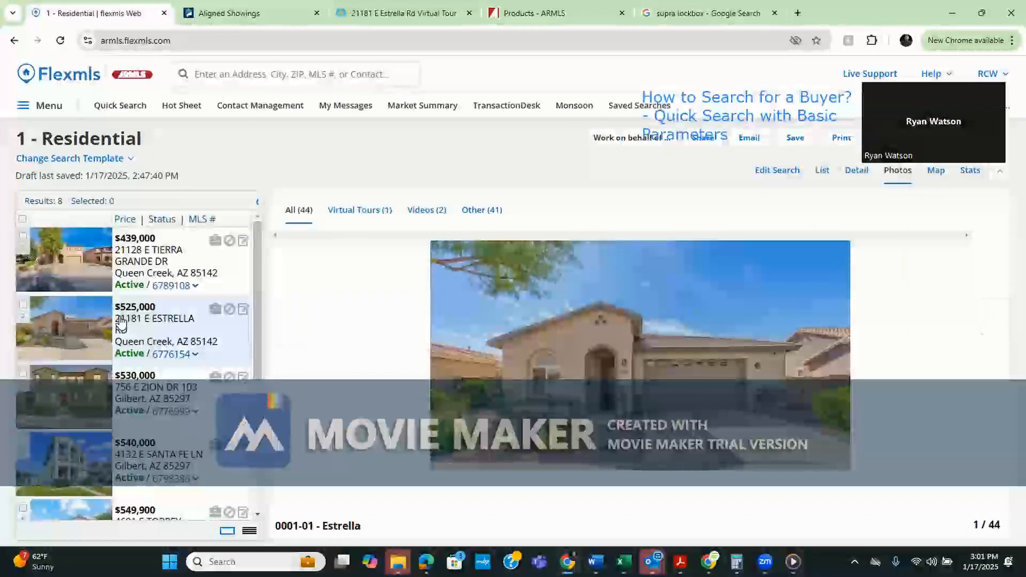
Show the Estrella photos full screen and page through to image 15 of 44, the living room
left_click(584, 390)
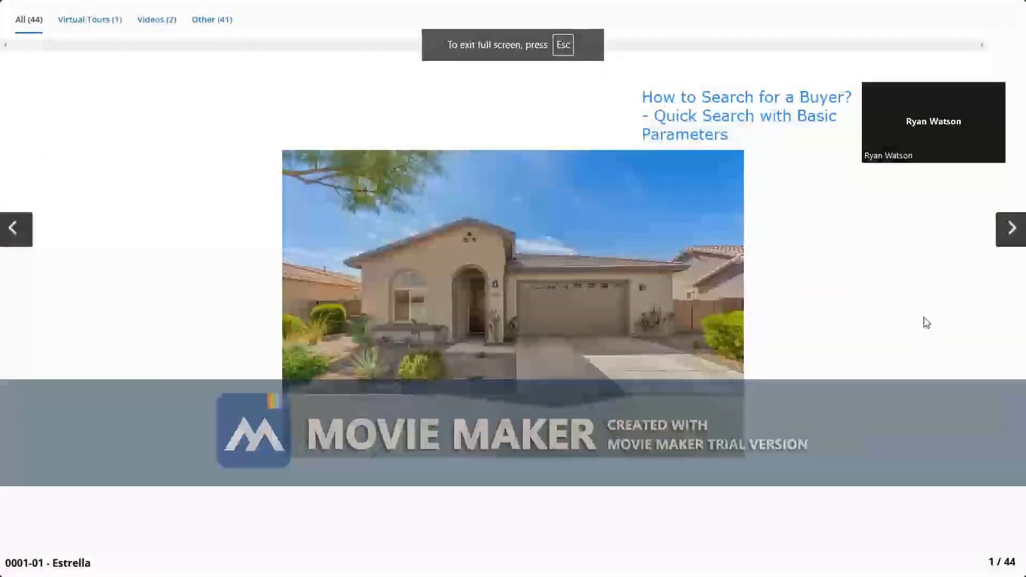
left_click(1010, 233)
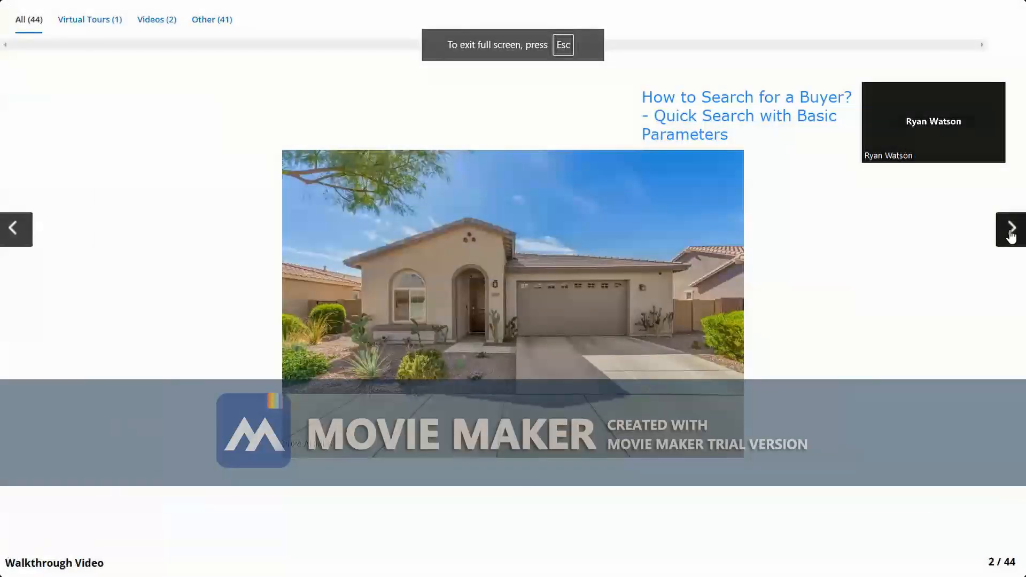
left_click(1011, 233)
left_click(1011, 232)
left_click(1010, 232)
left_click(1011, 232)
left_click(1011, 233)
left_click(1011, 233)
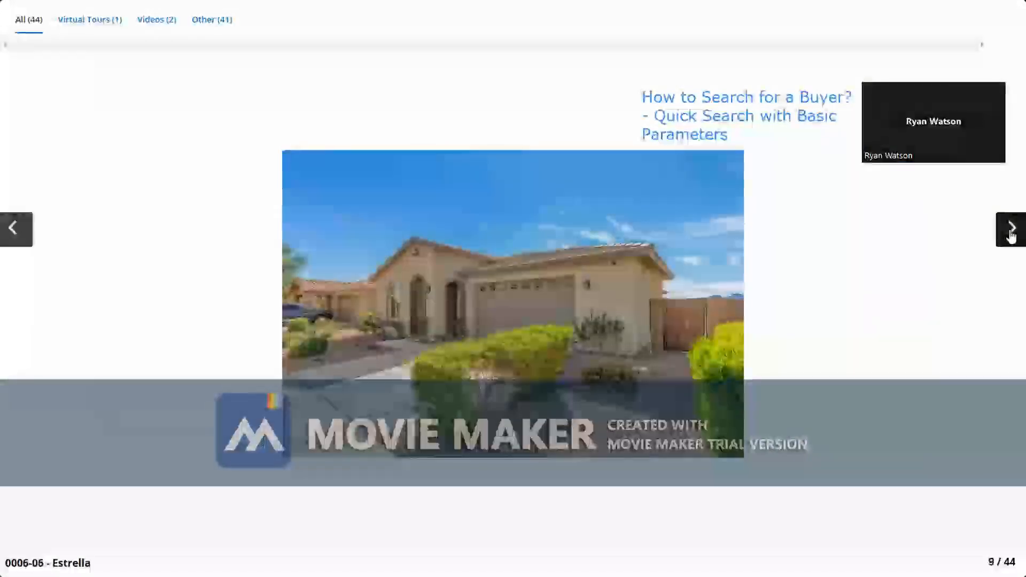
left_click(1011, 233)
left_click(1011, 232)
left_click(1011, 232)
left_click(1011, 233)
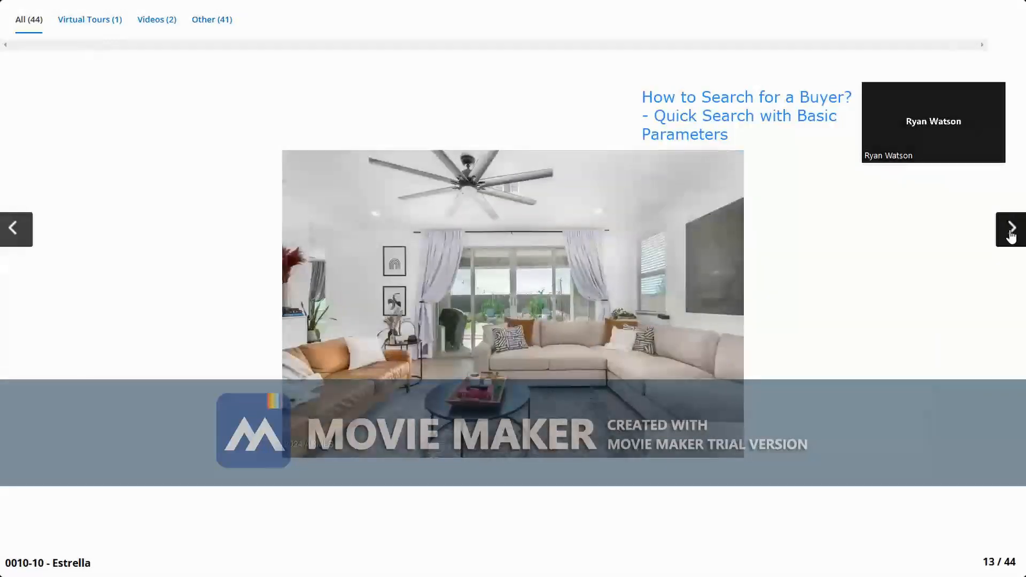
left_click(1010, 232)
left_click(1011, 233)
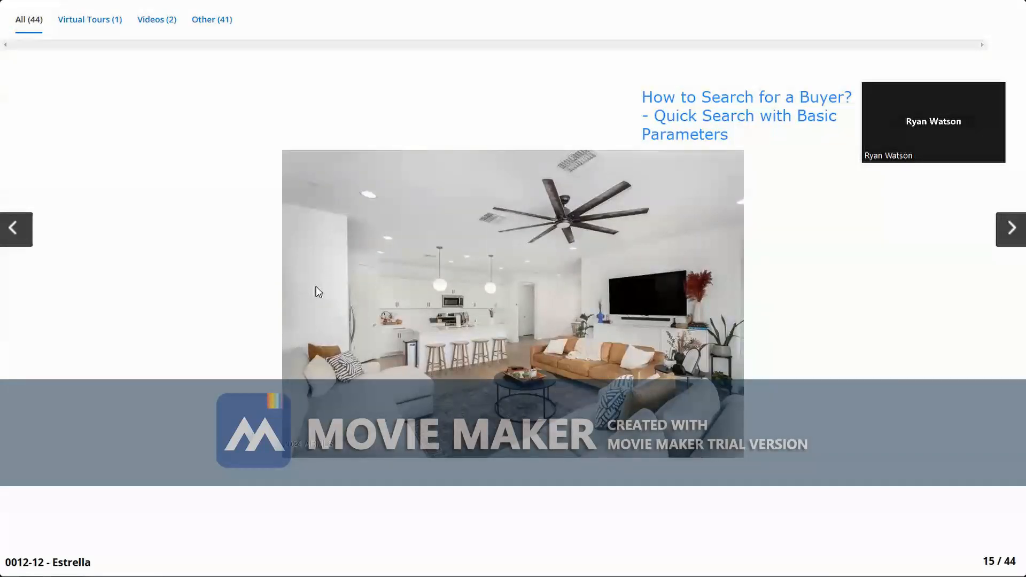
key("alt+Tab")
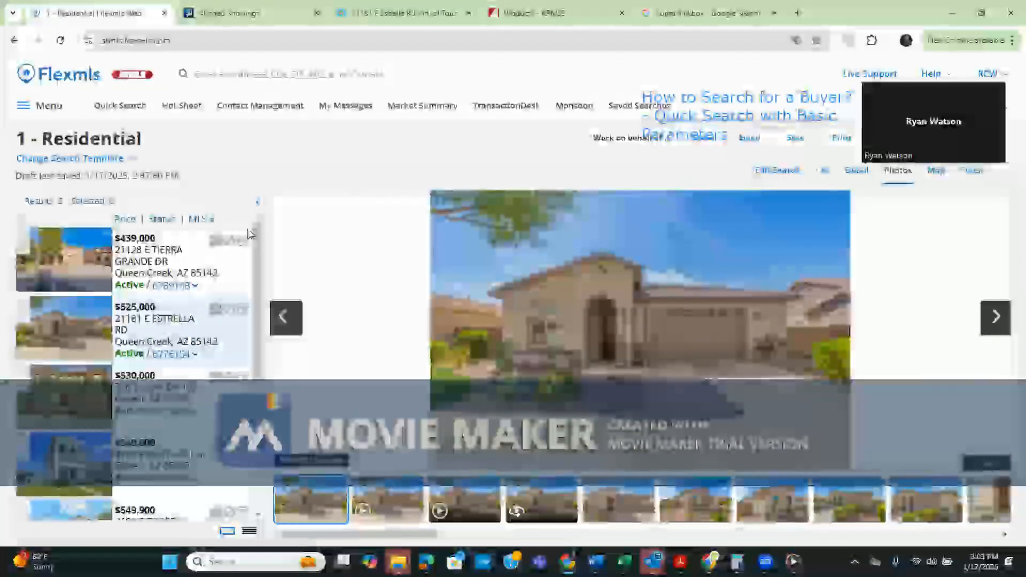
left_click(773, 178)
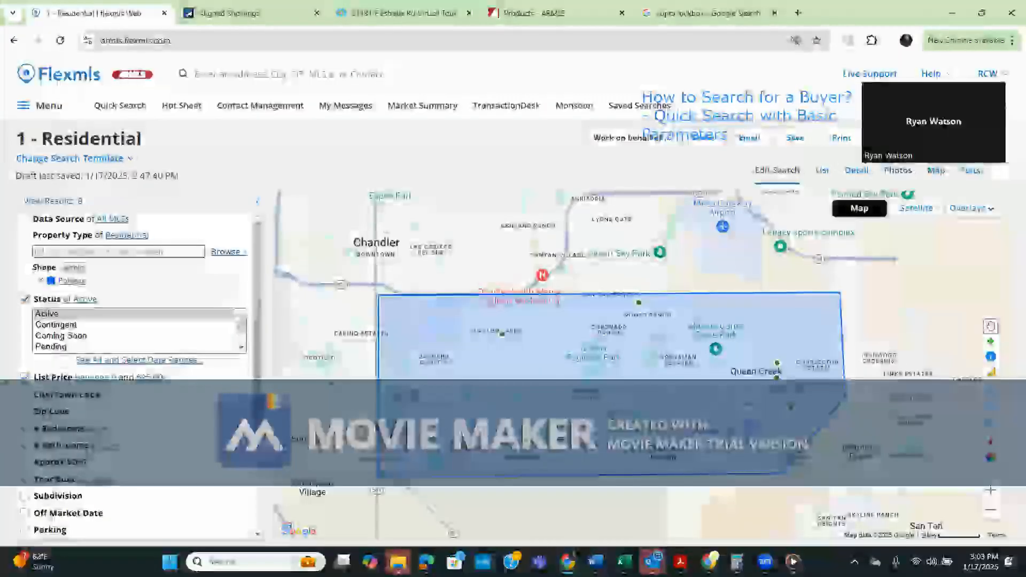
scroll(205, 430, "down", 2)
scroll(203, 428, "up", 1)
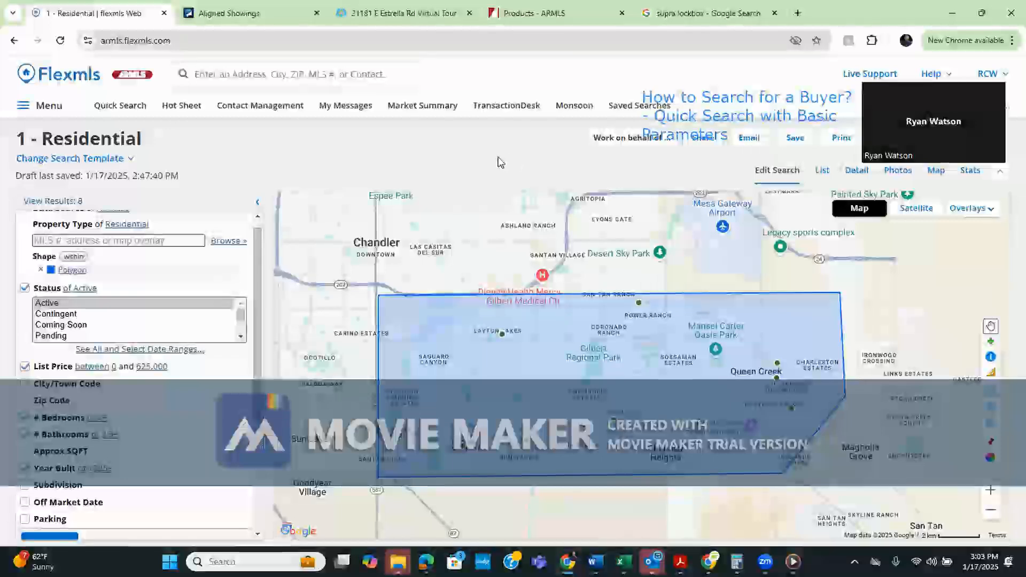
left_click(857, 171)
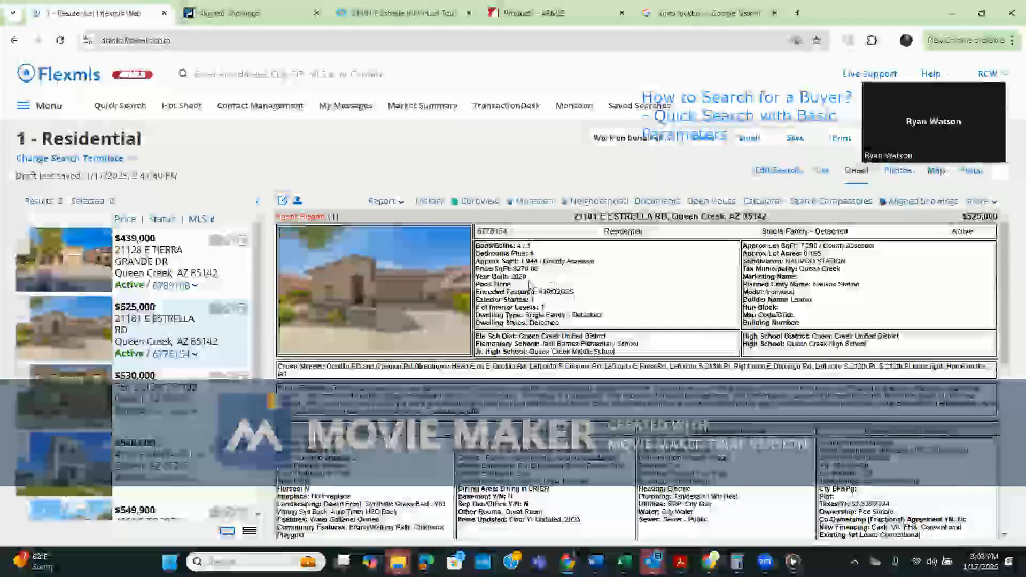
left_click(425, 302)
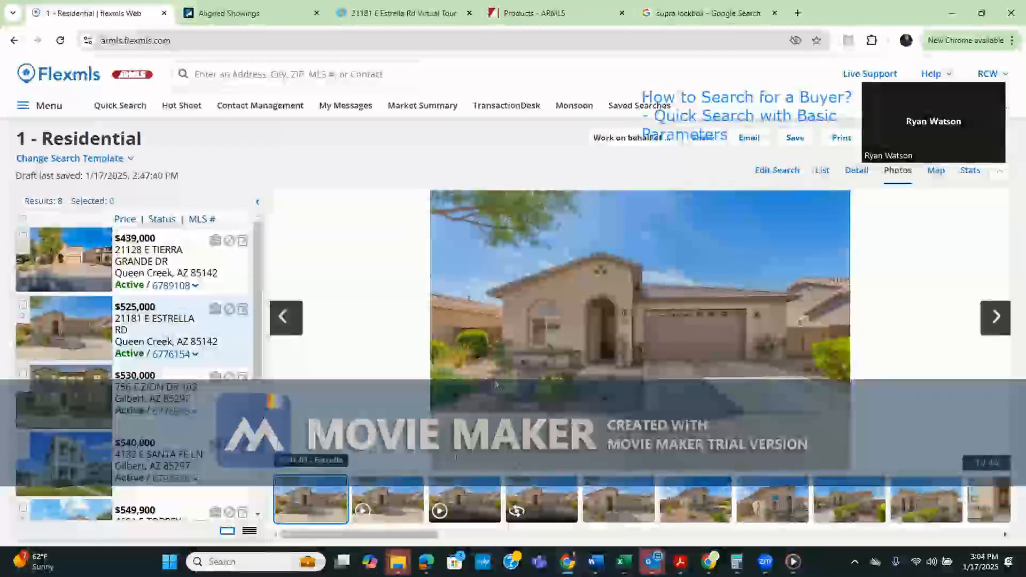
left_click(81, 463)
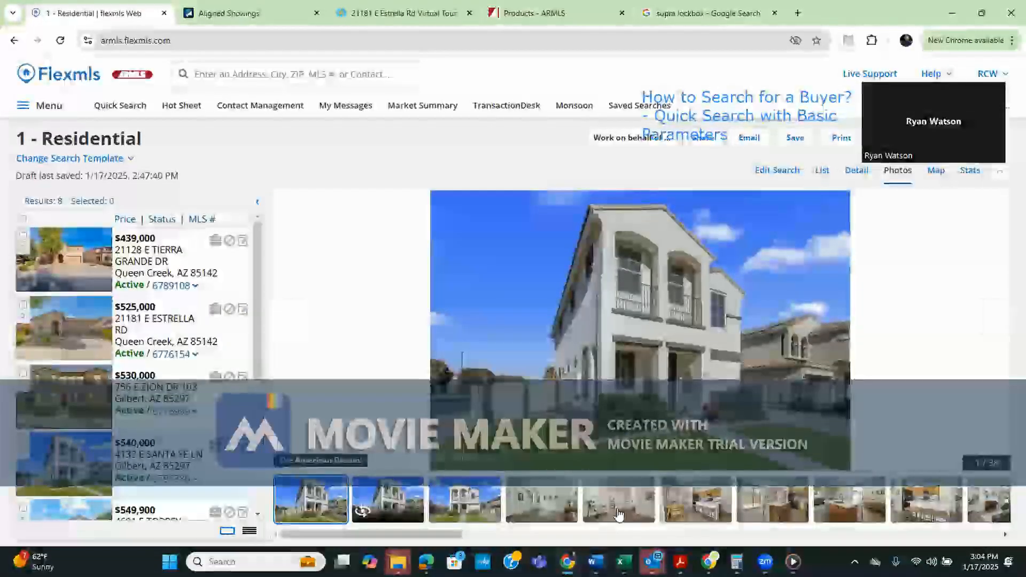
left_click(619, 513)
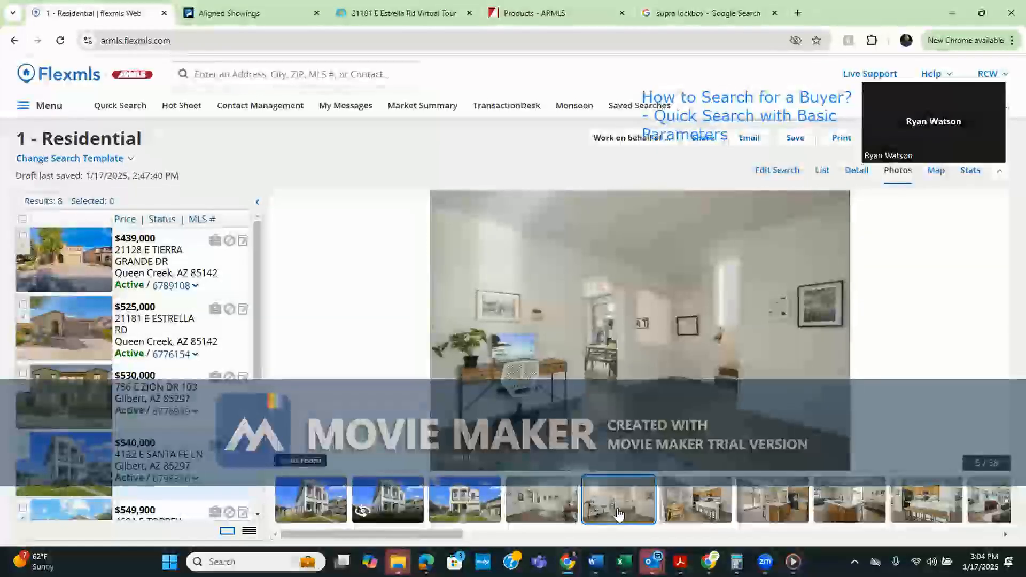
left_click(680, 513)
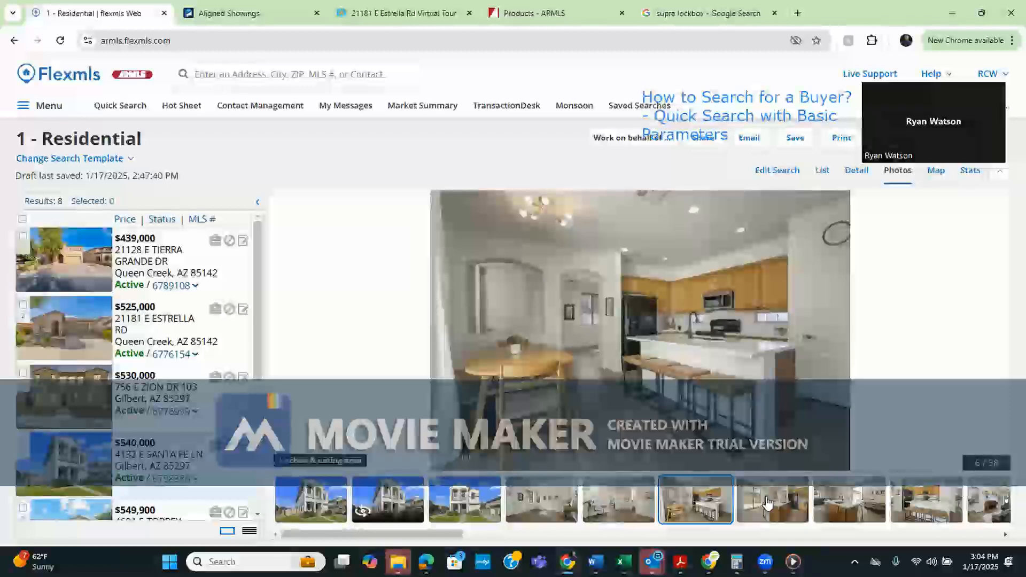
left_click(765, 505)
left_click(847, 507)
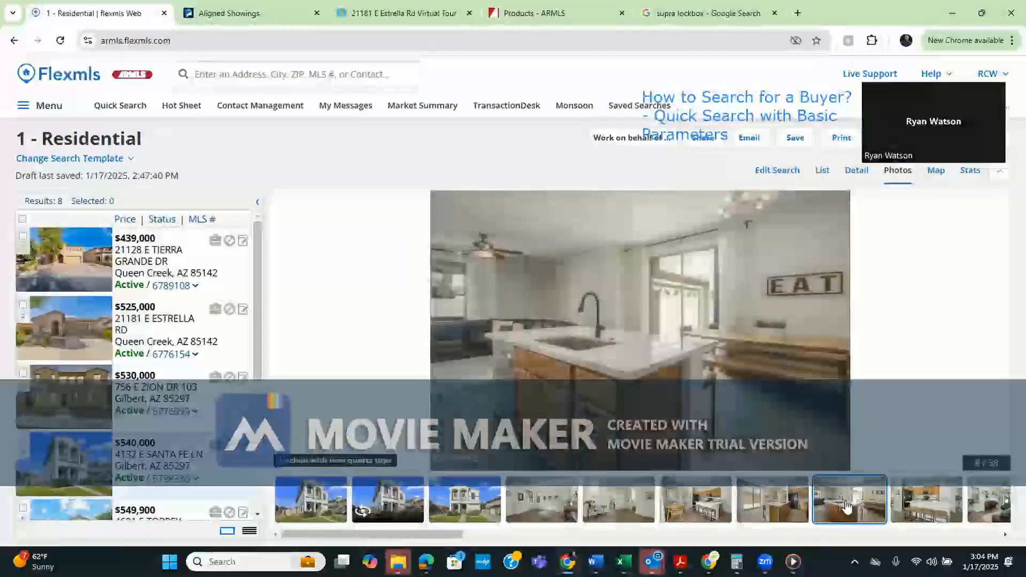
left_click(919, 512)
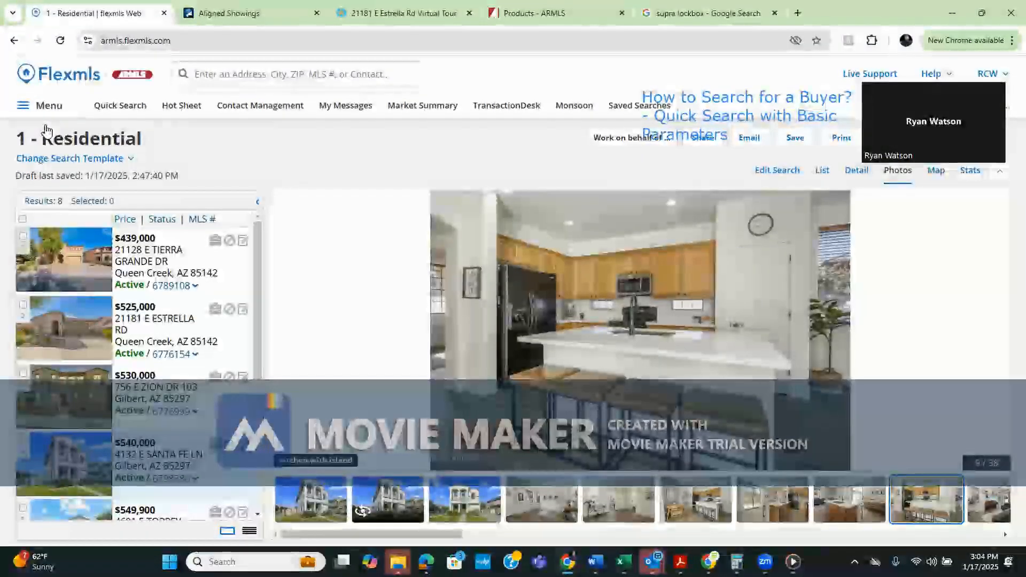
Select text on the listing page and return to the supra lockbox image results
left_click(706, 87)
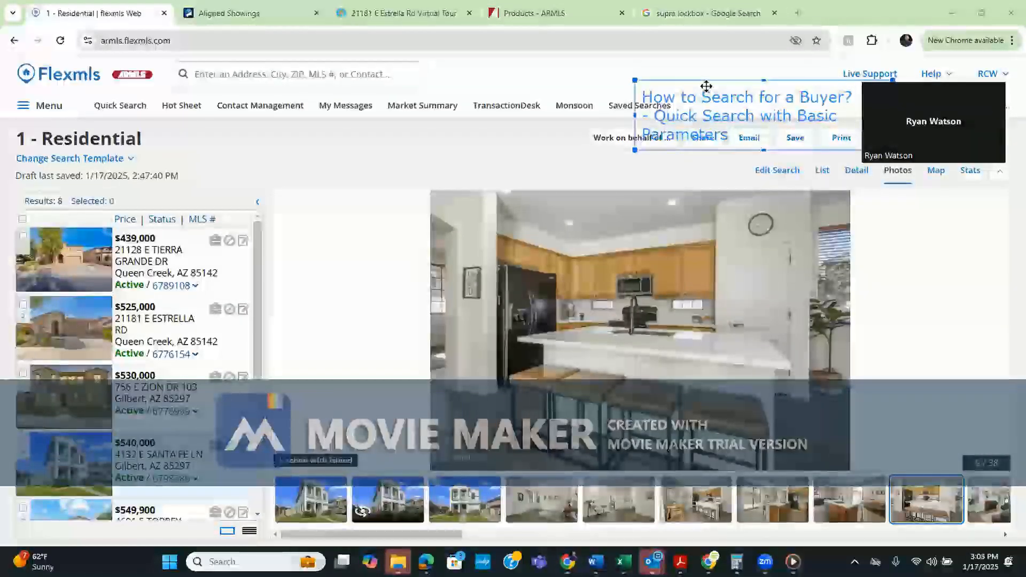
left_click_drag(708, 85, 340, 129)
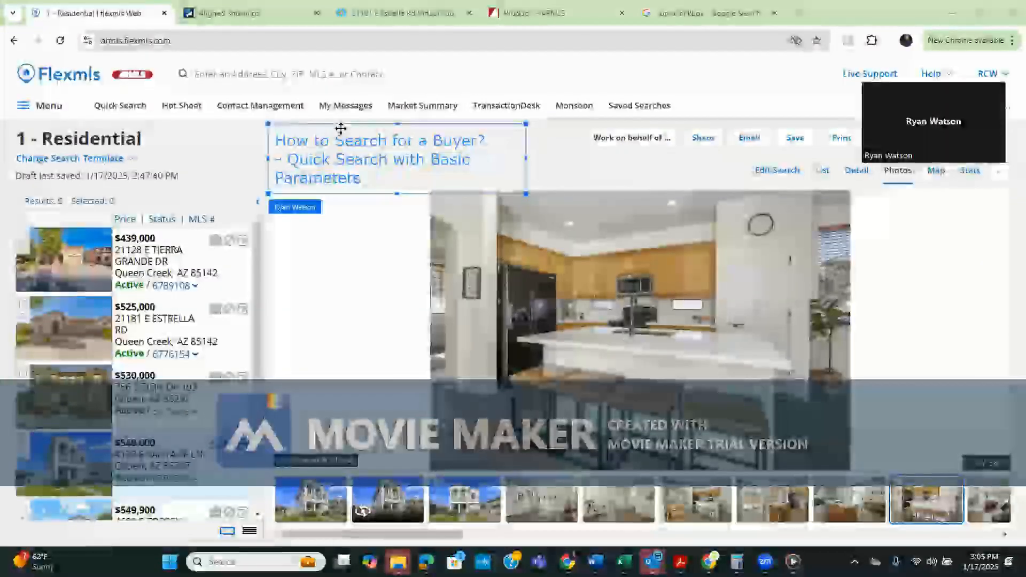
left_click(233, 143)
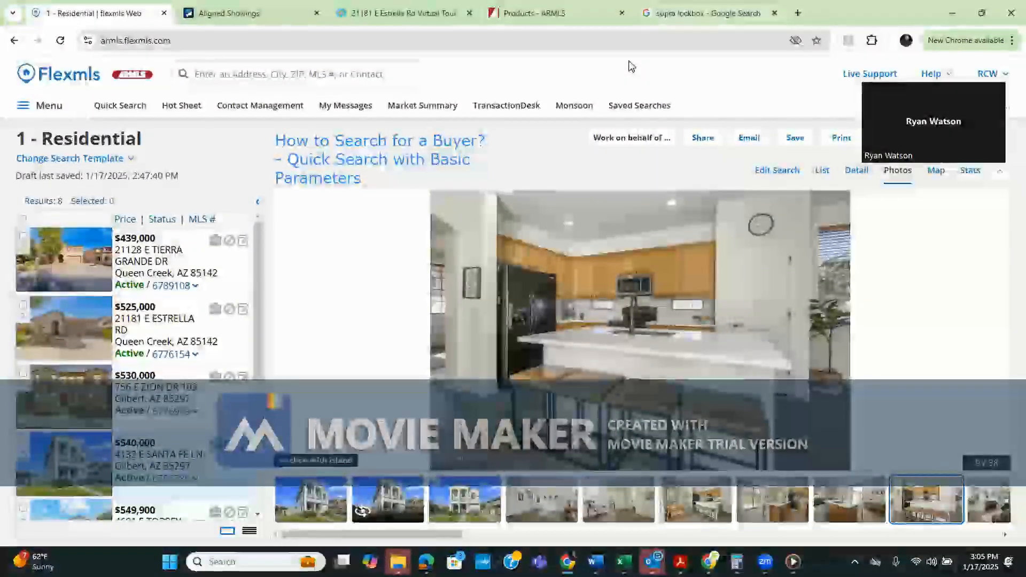
key("ctrl+shift+Tab")
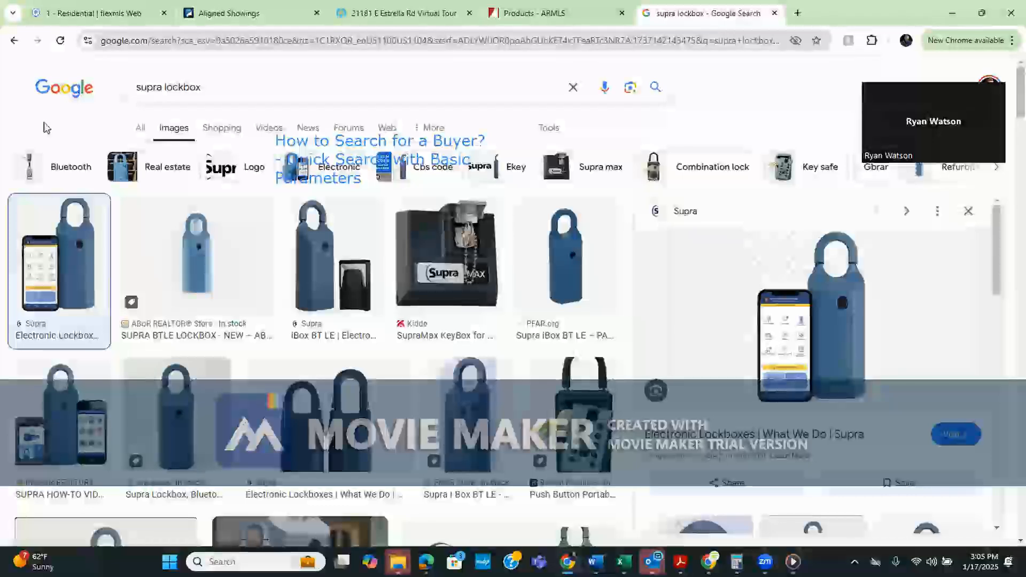
mouse_move(350, 150)
left_mouse_down()
mouse_move(598, 108)
mouse_move(747, 97)
left_mouse_up()
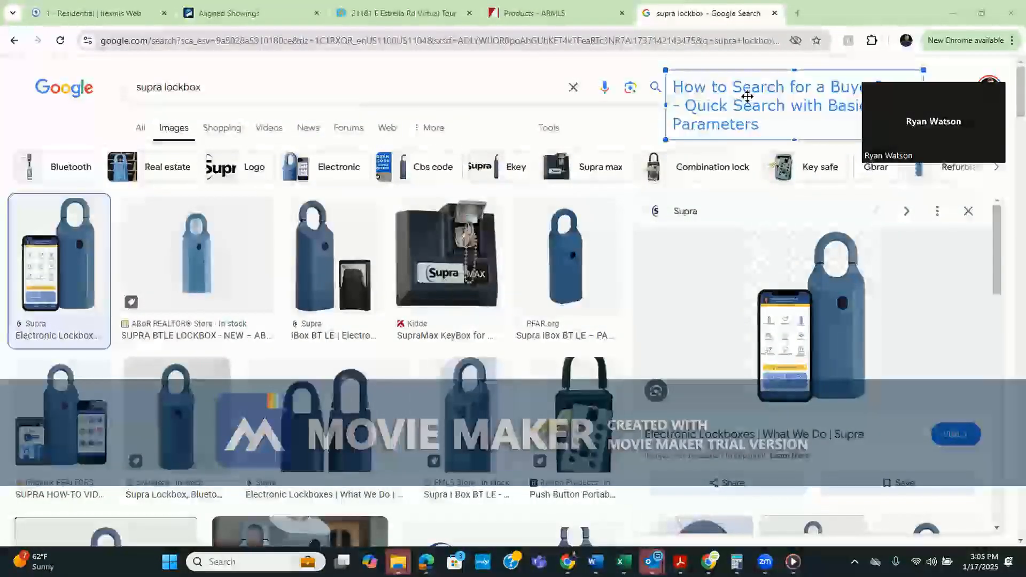
left_click(617, 130)
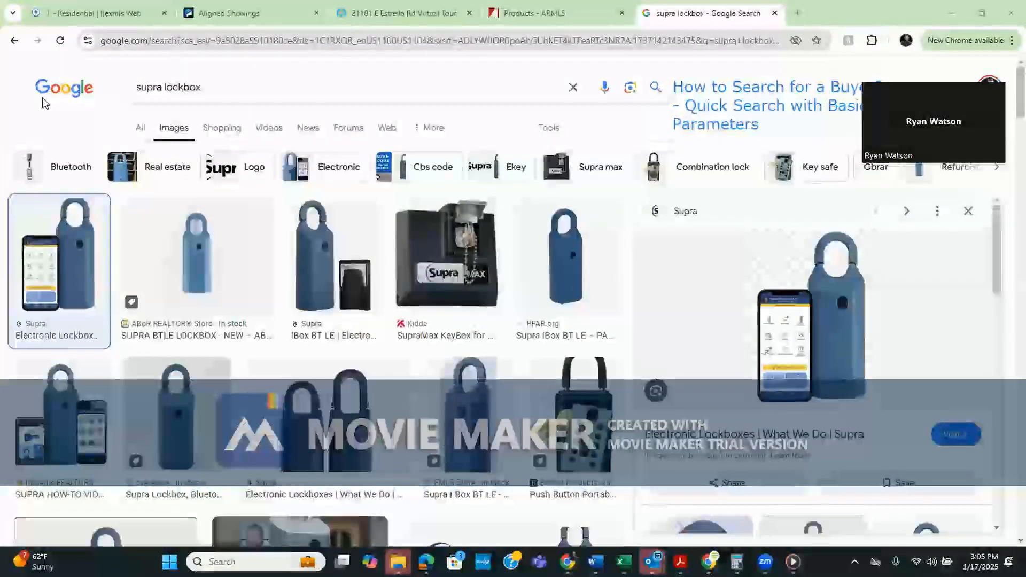
left_click(91, 13)
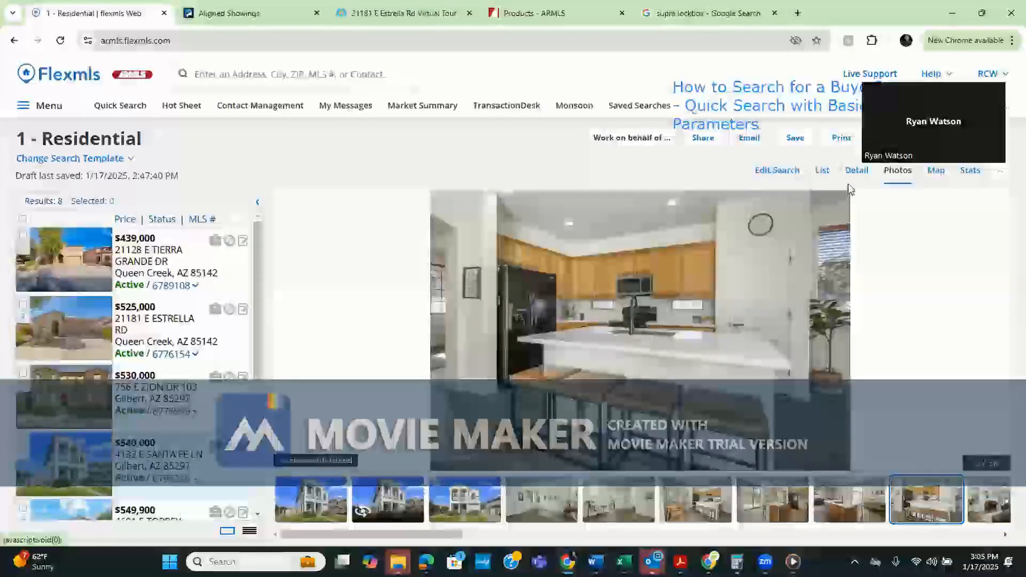
Reopen the search criteria and enter 2450 as the minimum Approx SQFT
left_click(823, 173)
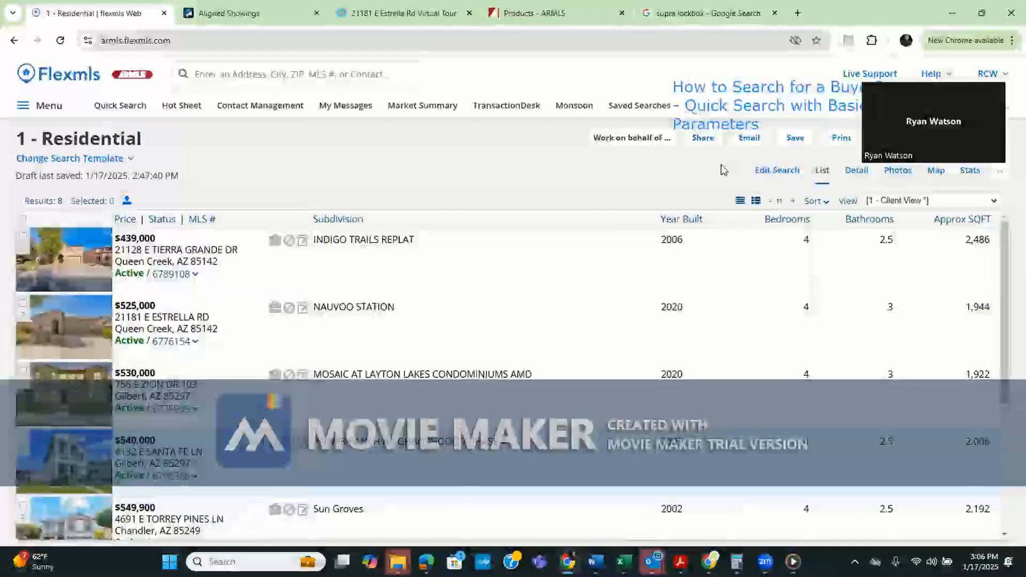
left_click(780, 171)
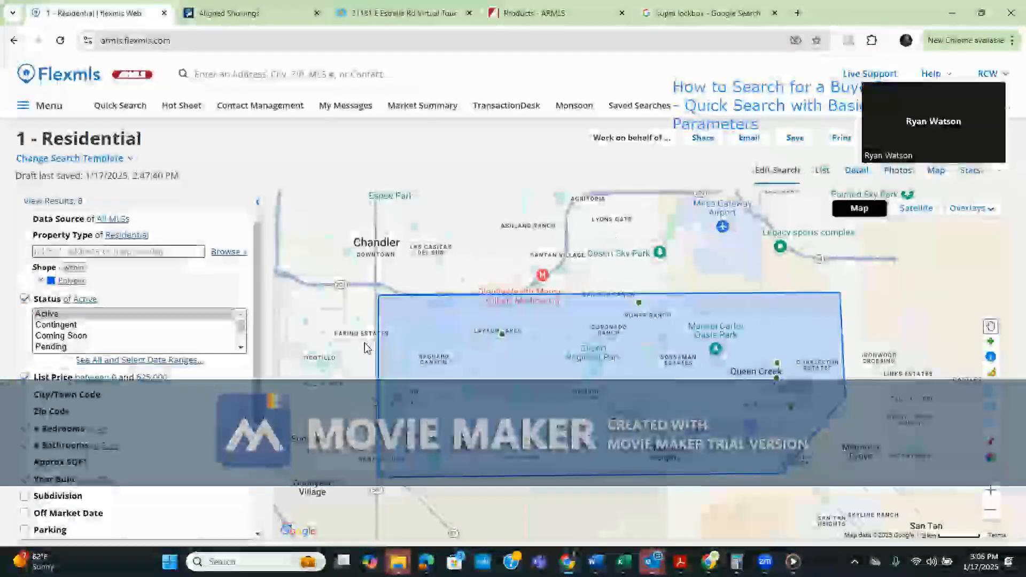
scroll(257, 383, "down", 2)
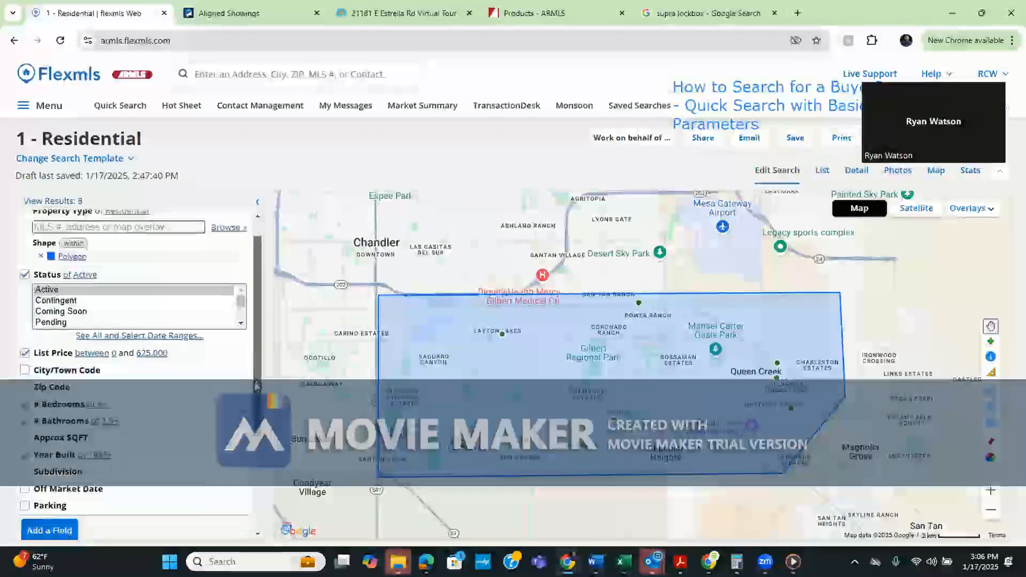
scroll(257, 383, "down", 1)
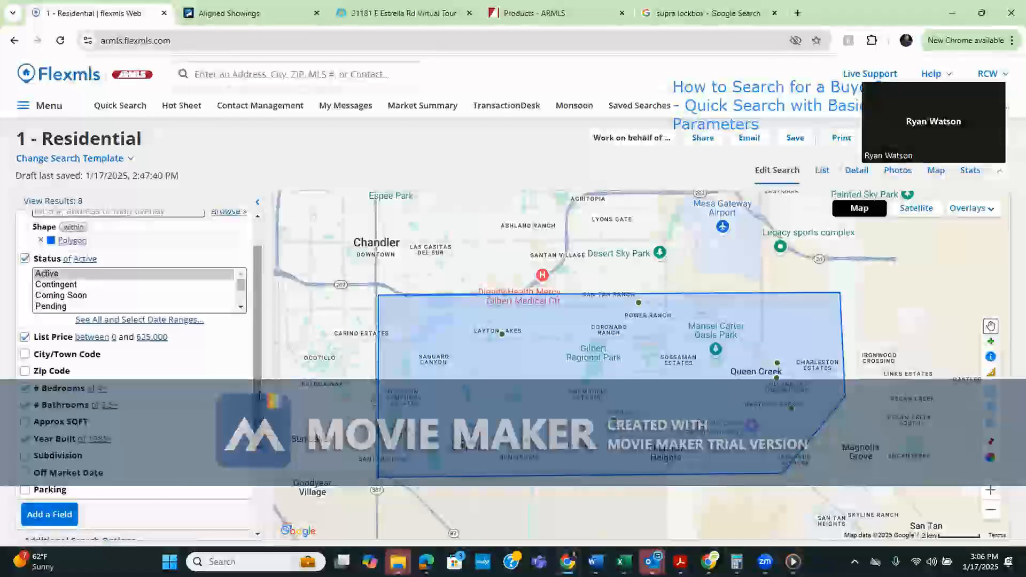
left_click(81, 422)
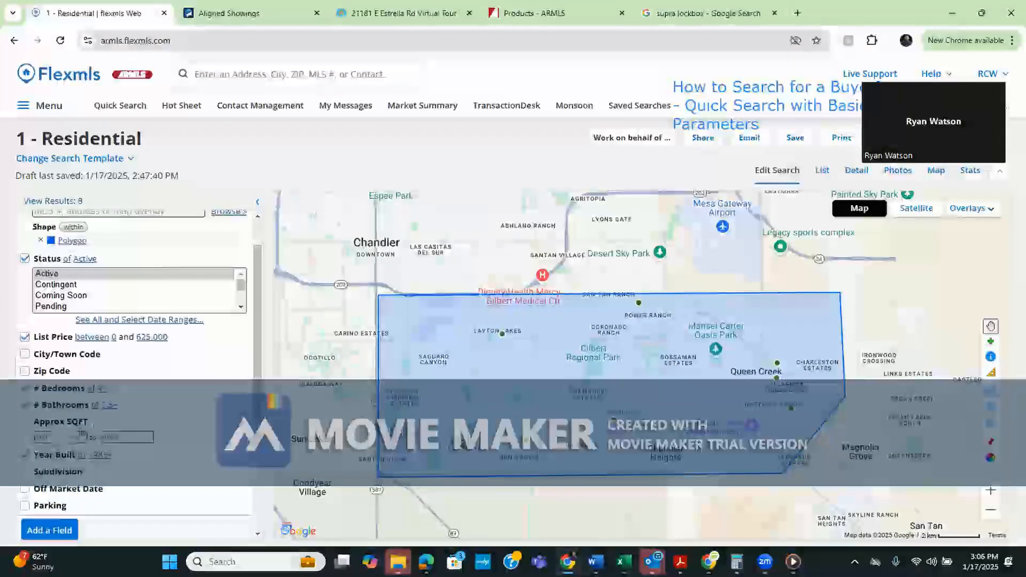
type("2450")
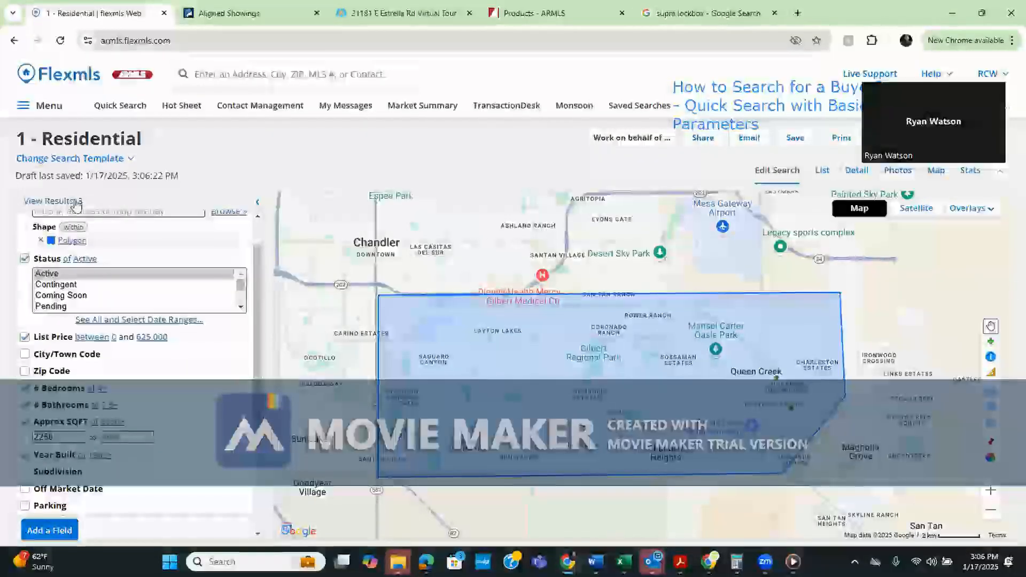
View the 3 matching homes ($439,000–$619,000) as a list and open the save-search options
left_click(821, 171)
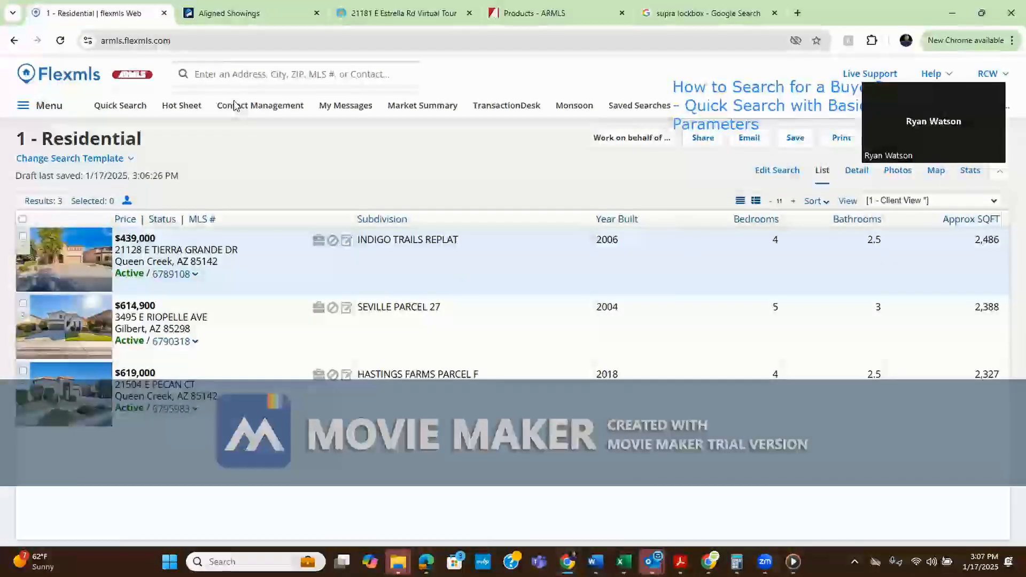
mouse_move(726, 113)
left_mouse_down()
mouse_move(503, 157)
mouse_move(323, 177)
mouse_move(304, 165)
left_mouse_up()
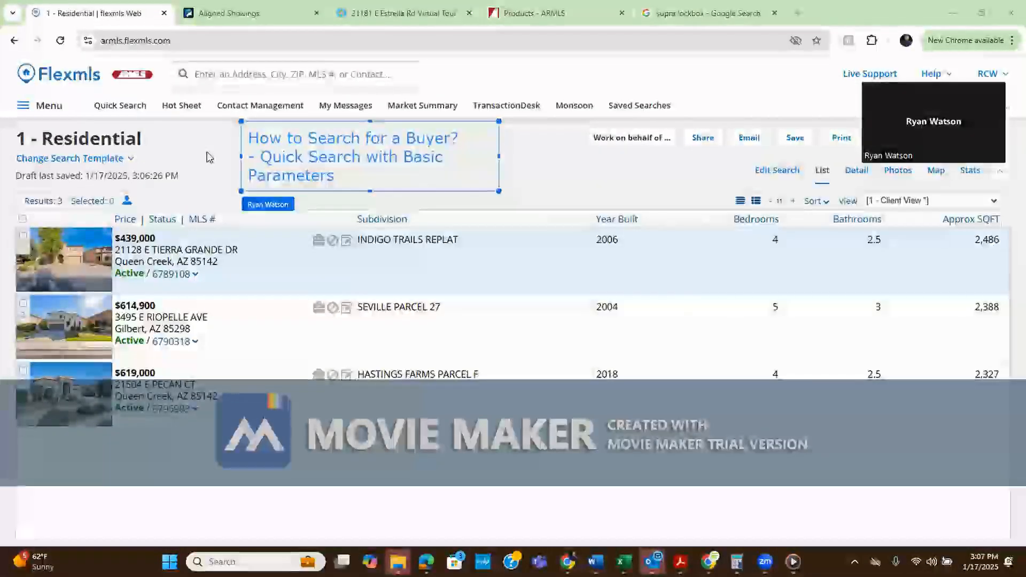
left_click(175, 147)
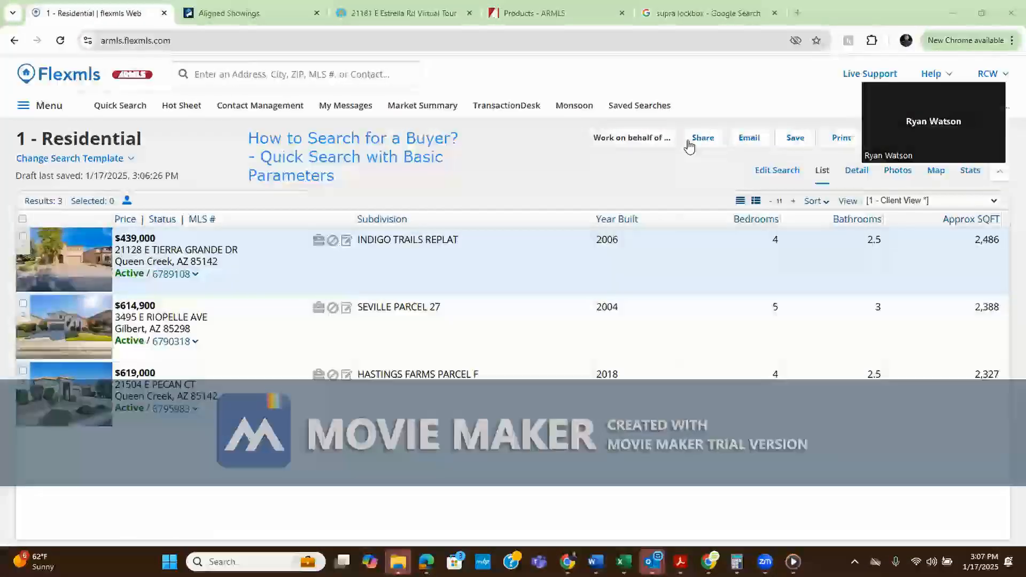
left_click(795, 140)
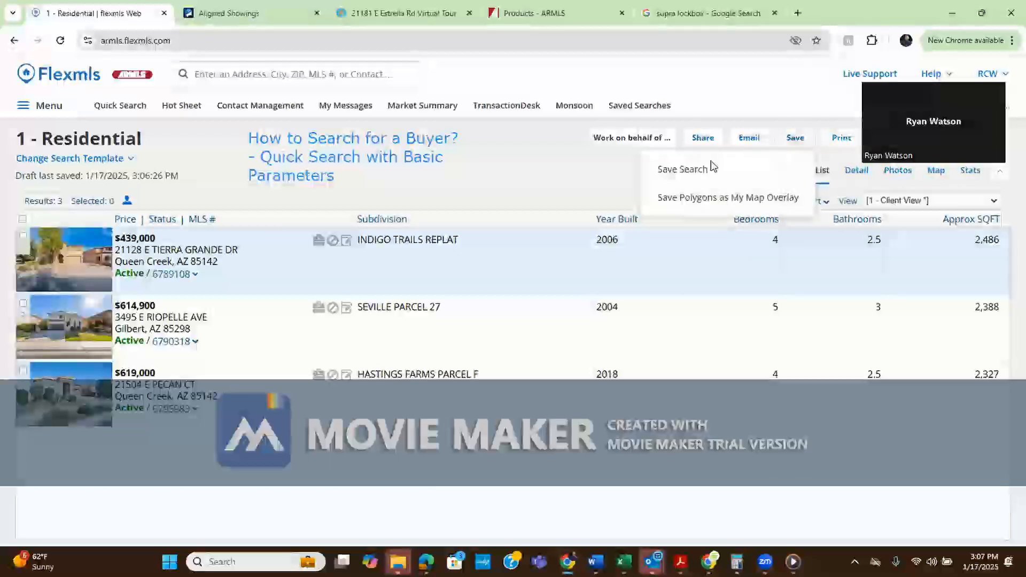
Choose Save Search from the results toolbar's Save menu to start a new saved search
left_click(685, 170)
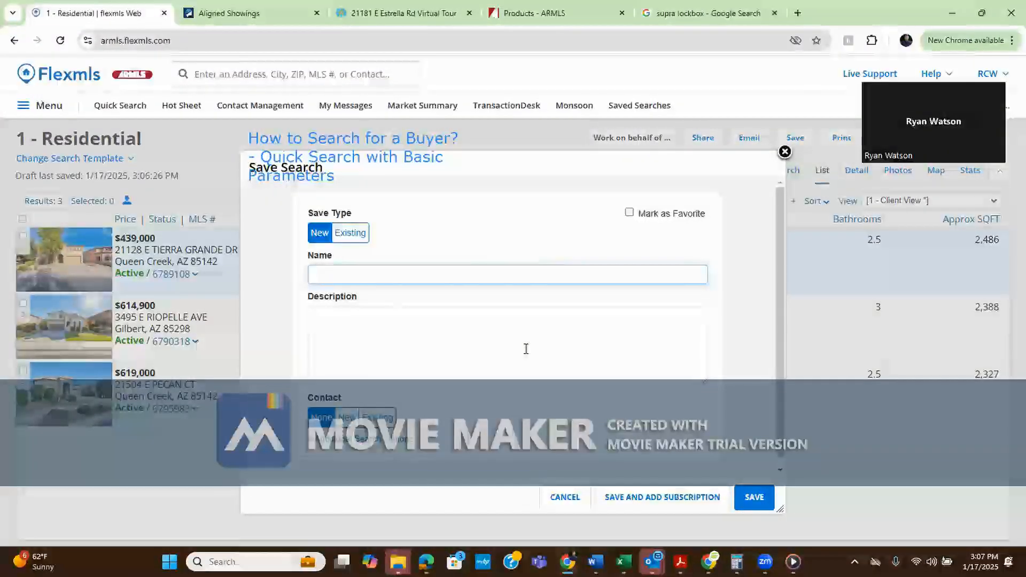
Name the search 'Sisters Home Search QC West' with description '4 bed, 2.5 bath, 2,250 sf plus, $600k under'
type("S")
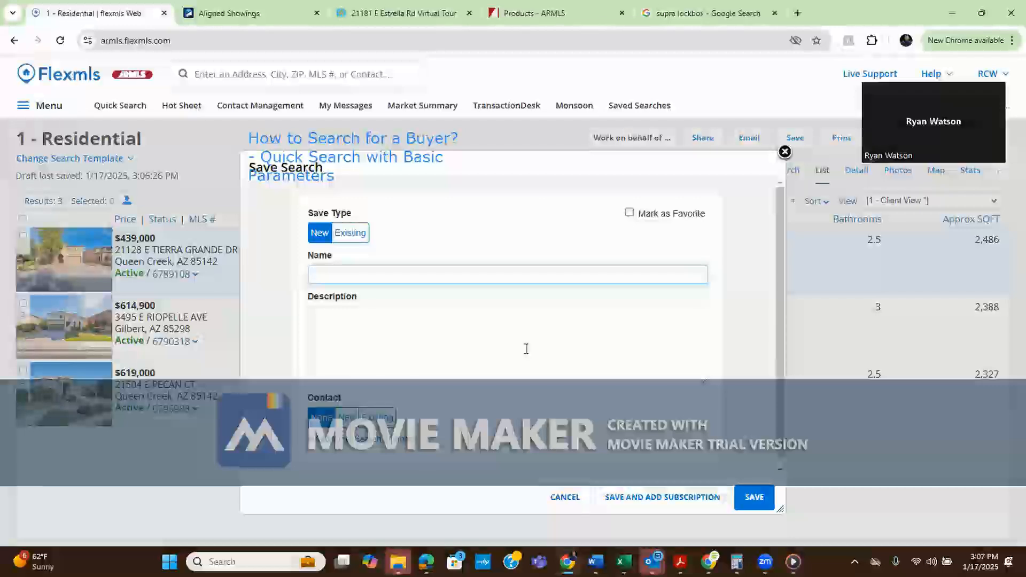
type("ist")
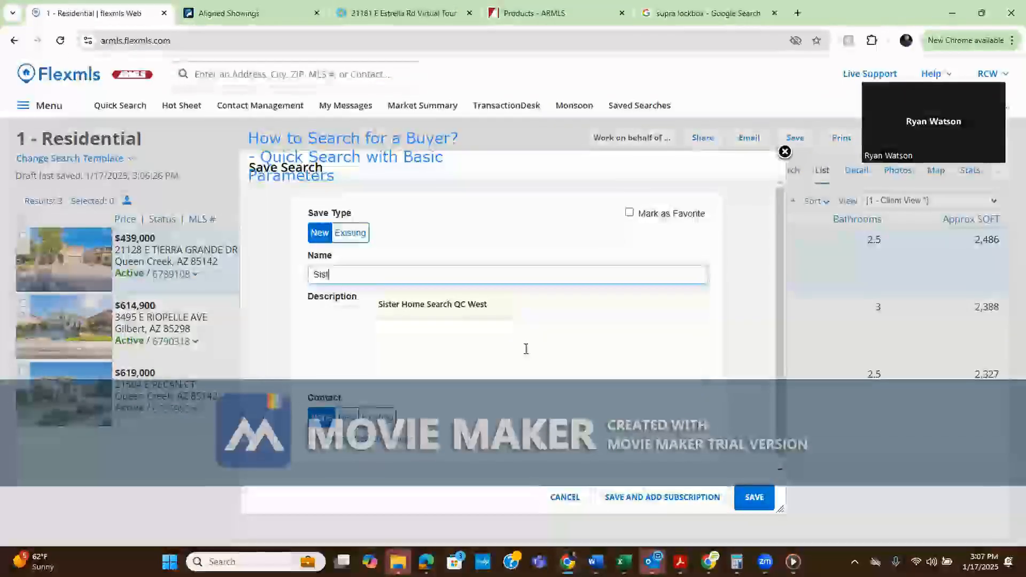
type("ers Home S")
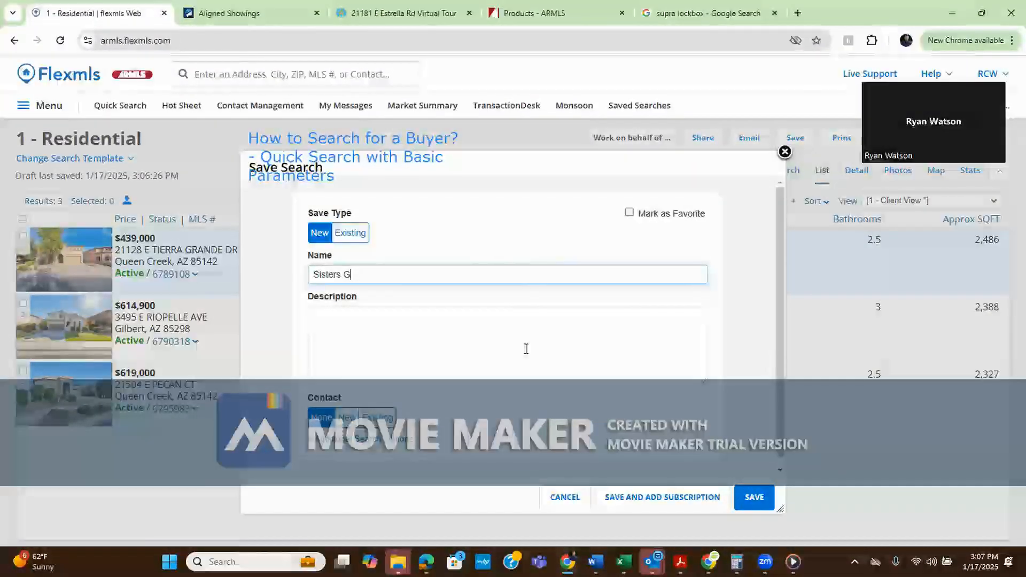
type("ear")
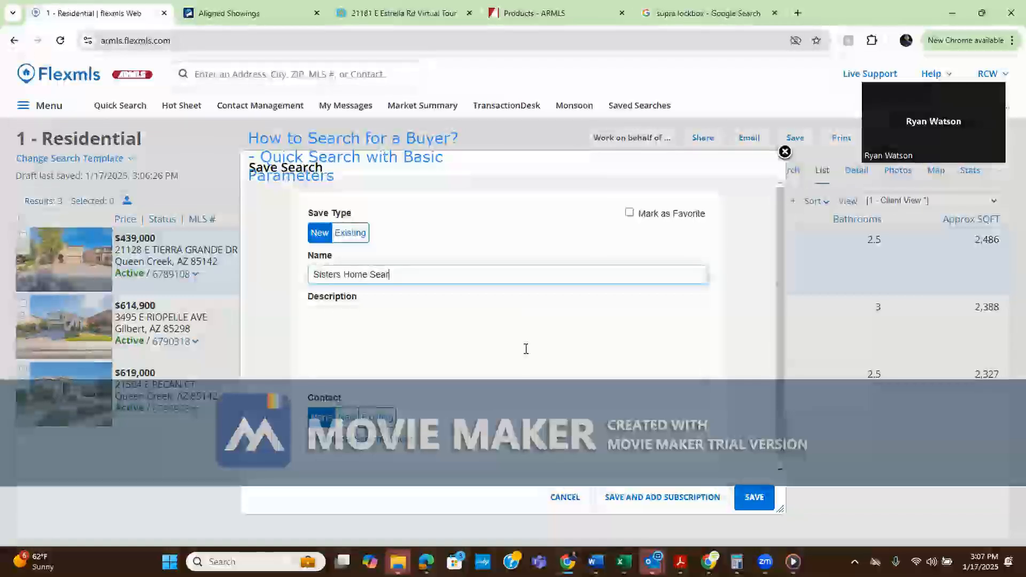
type("ch QC")
left_click(526, 348)
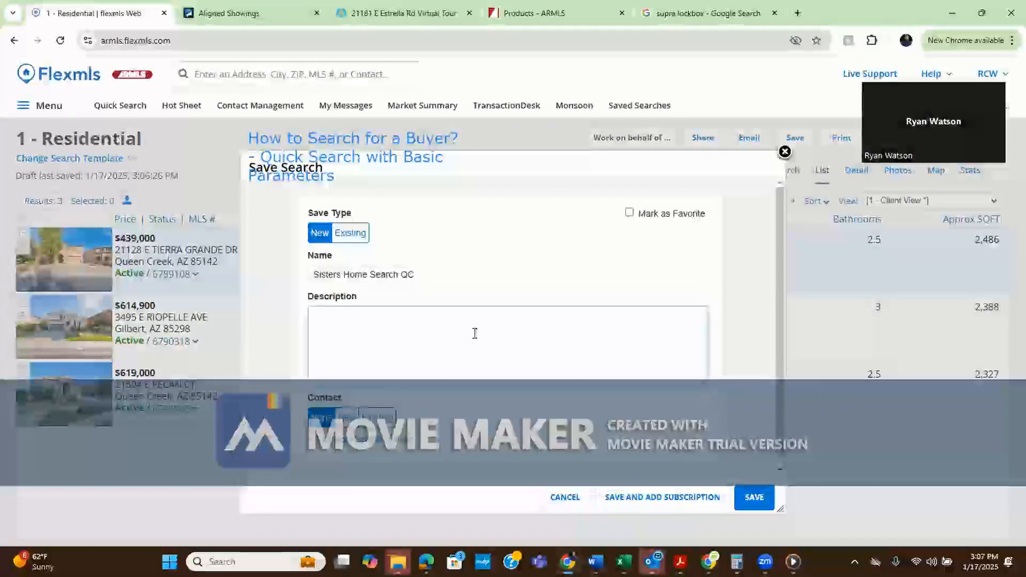
left_click(524, 274)
type("West")
left_click(480, 321)
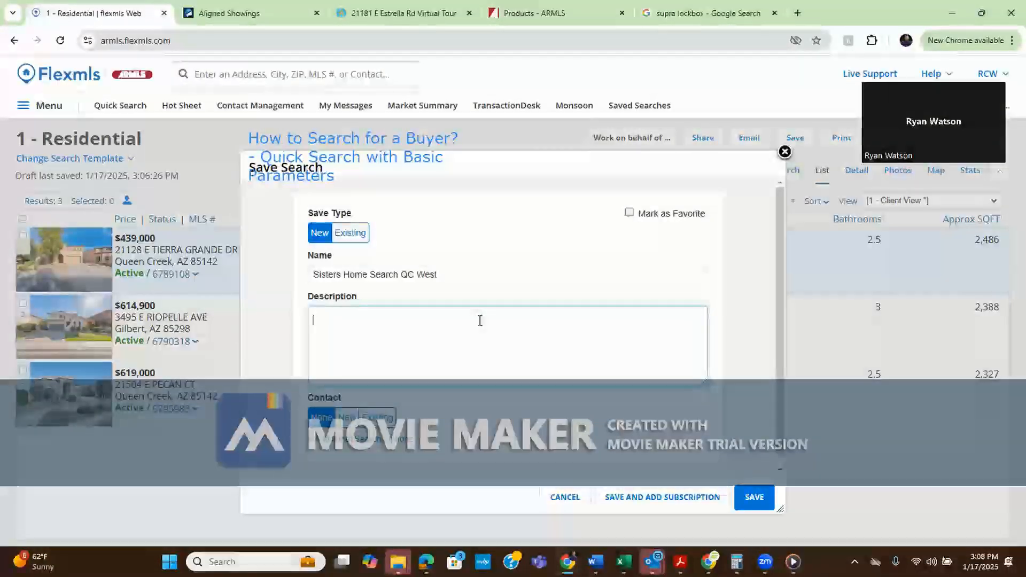
type("4 bed, 2.5 ba")
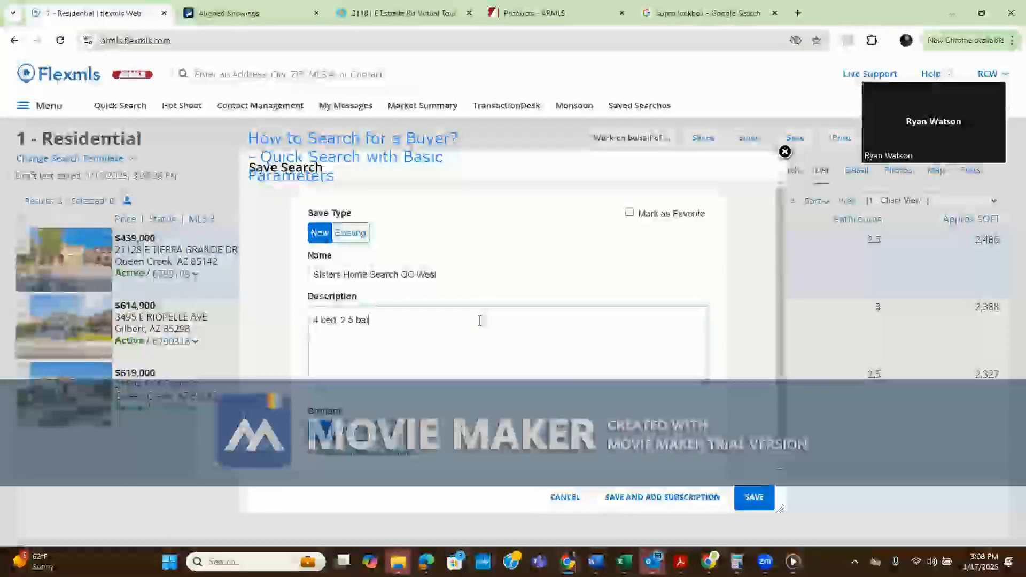
type("th, 2,2")
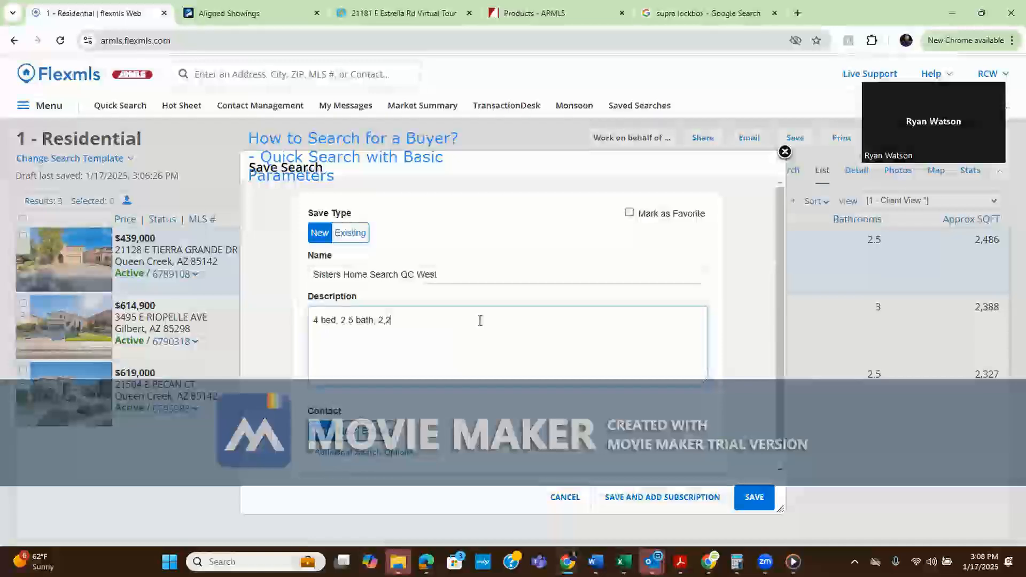
type("50 sf plus,")
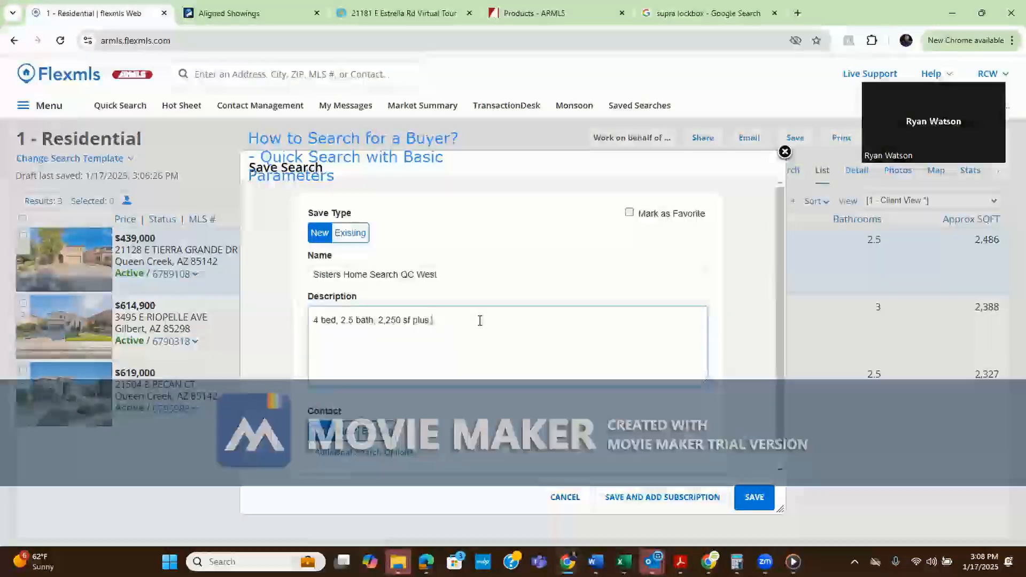
type(" $600k under")
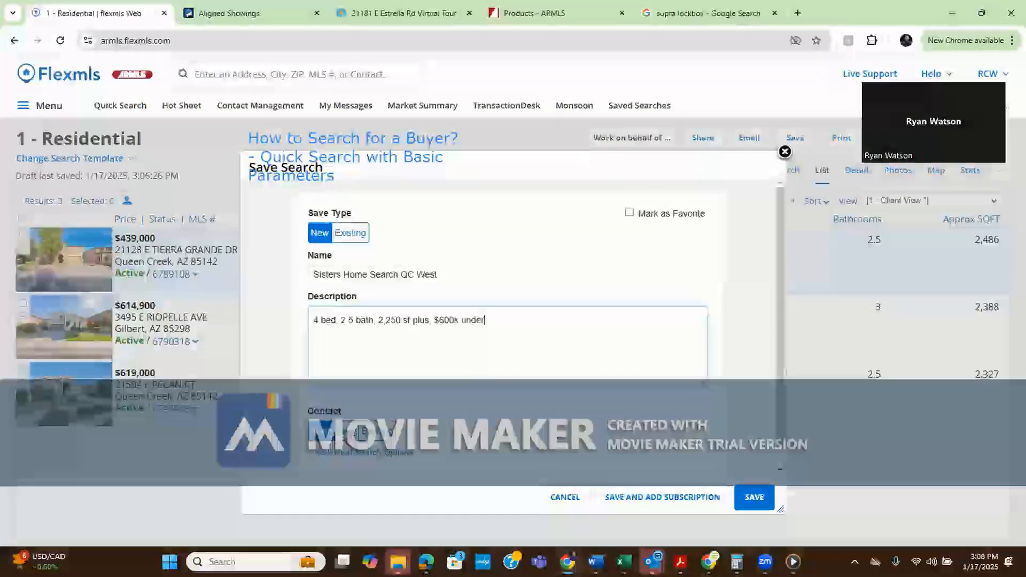
Attach the buyer's existing contact record to the search, then save it and add a subscription
left_click(347, 431)
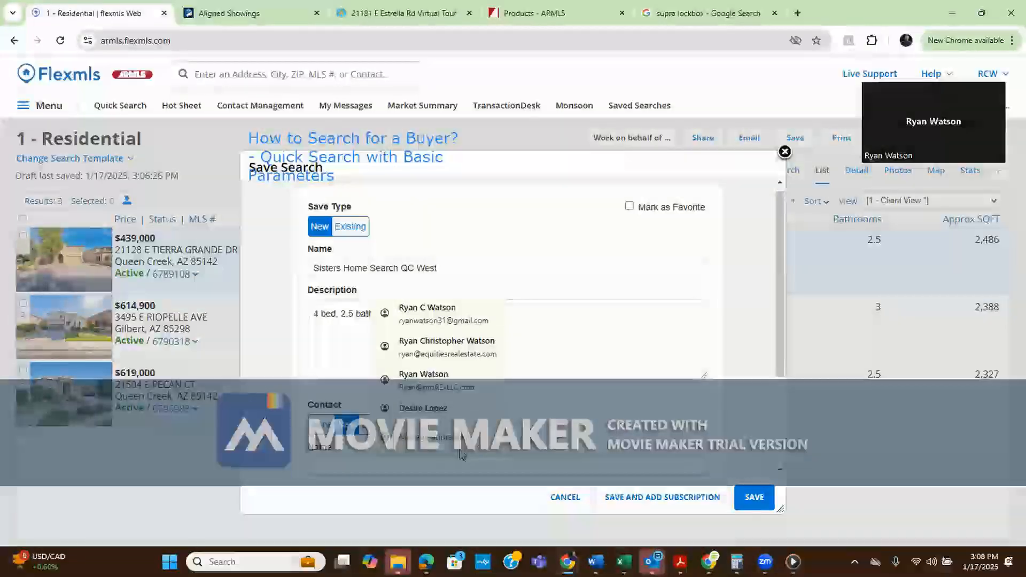
left_click_drag(782, 317, 787, 409)
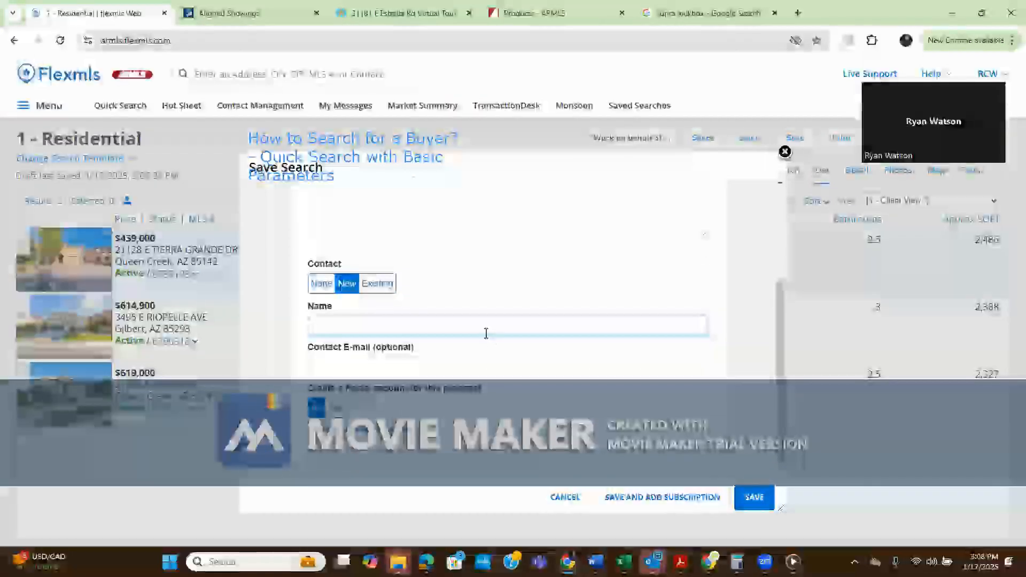
left_click(481, 324)
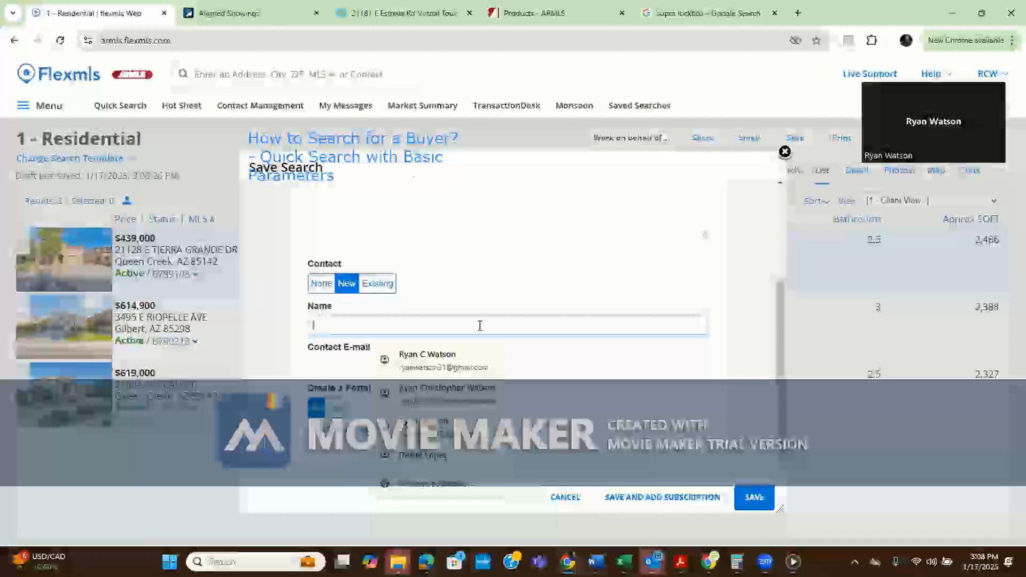
left_click(386, 293)
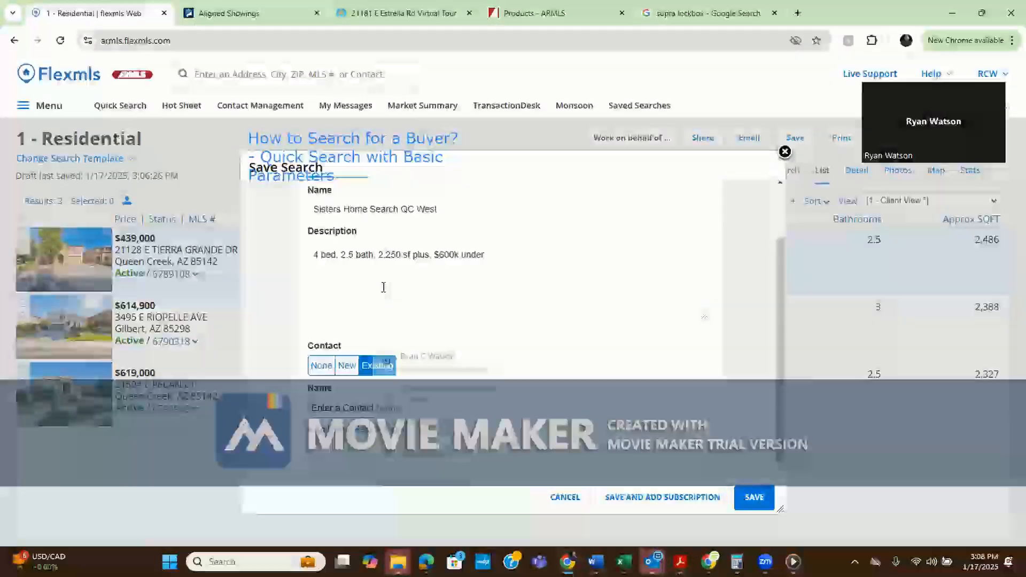
type("Ryan")
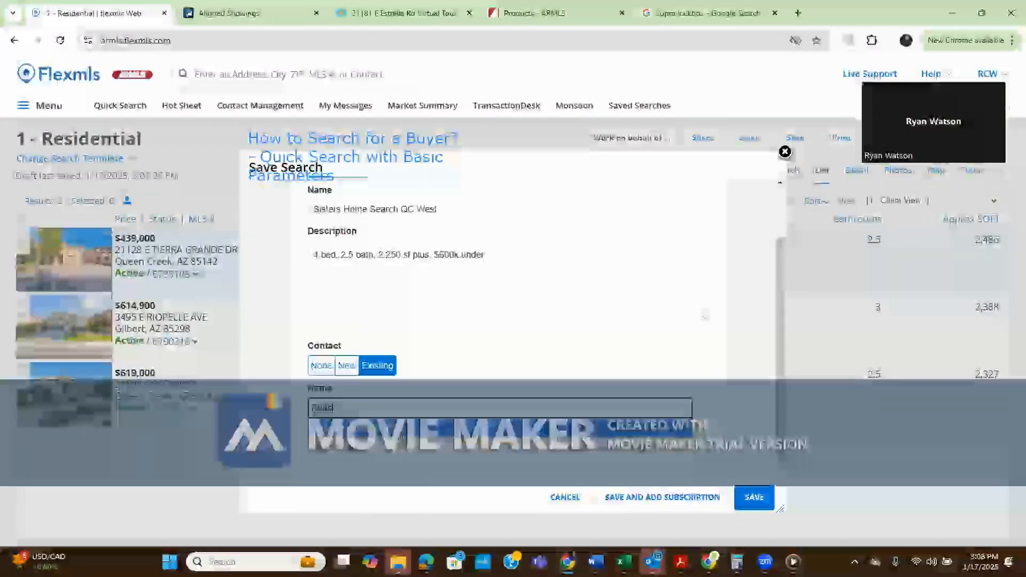
left_click(374, 428)
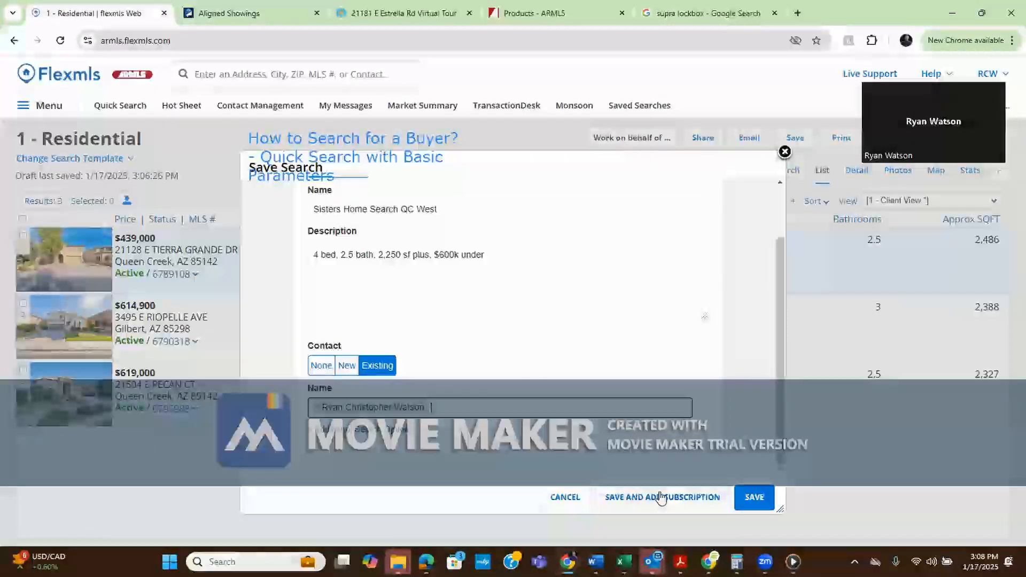
left_click(641, 496)
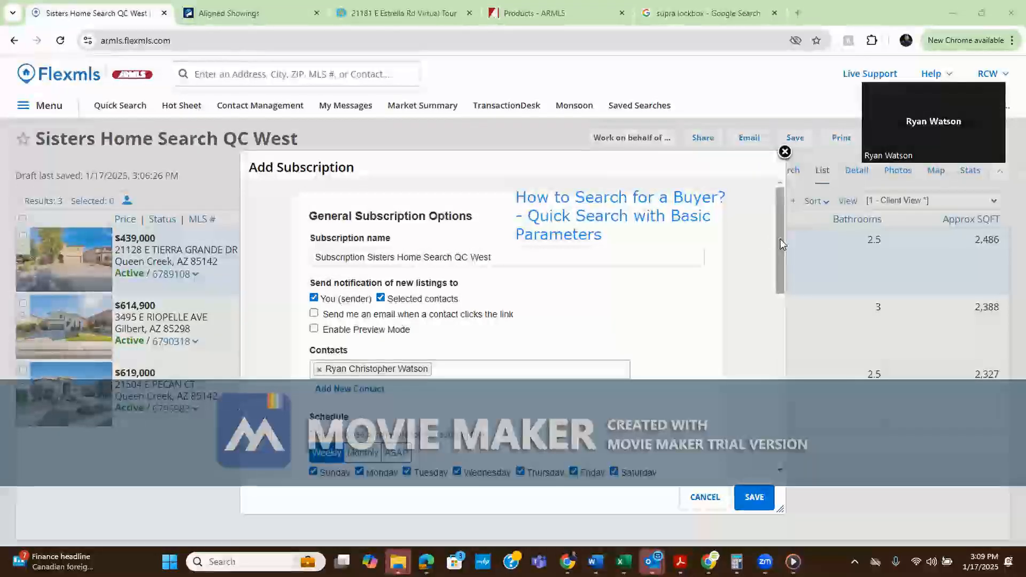
Scroll through the Add Subscription form to review its name, recipients, contacts, schedule and e-mail content
left_click_drag(781, 248, 772, 224)
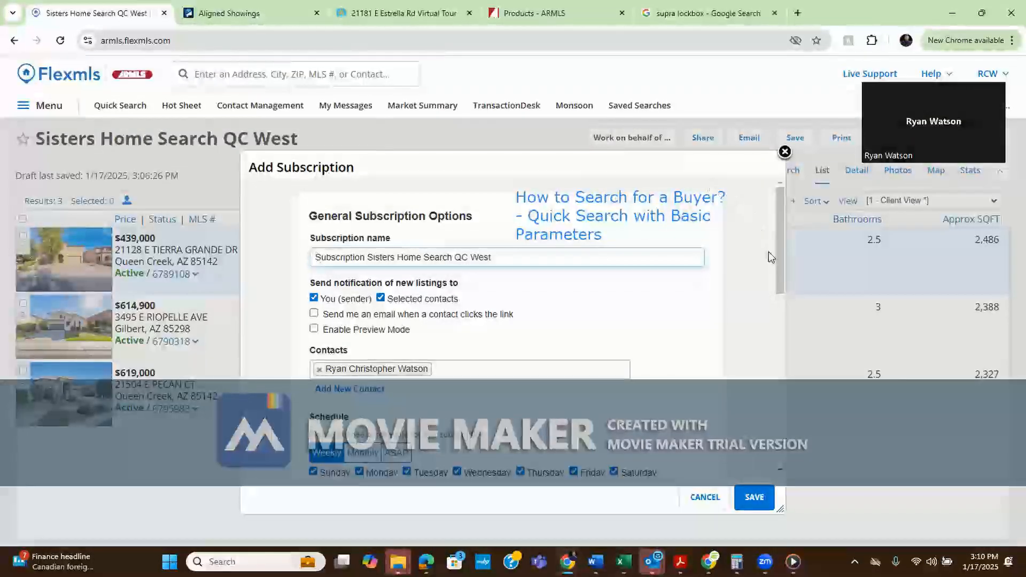
mouse_move(781, 250)
left_mouse_down()
mouse_move(796, 404)
mouse_move(781, 259)
left_mouse_up()
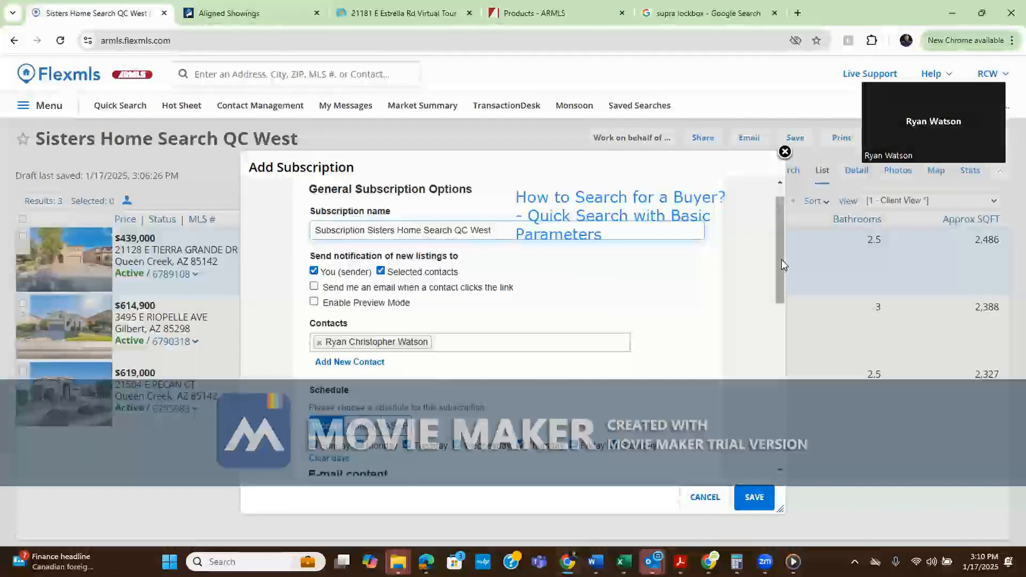
scroll(781, 265, "up", 1)
left_click_drag(781, 272, 781, 239)
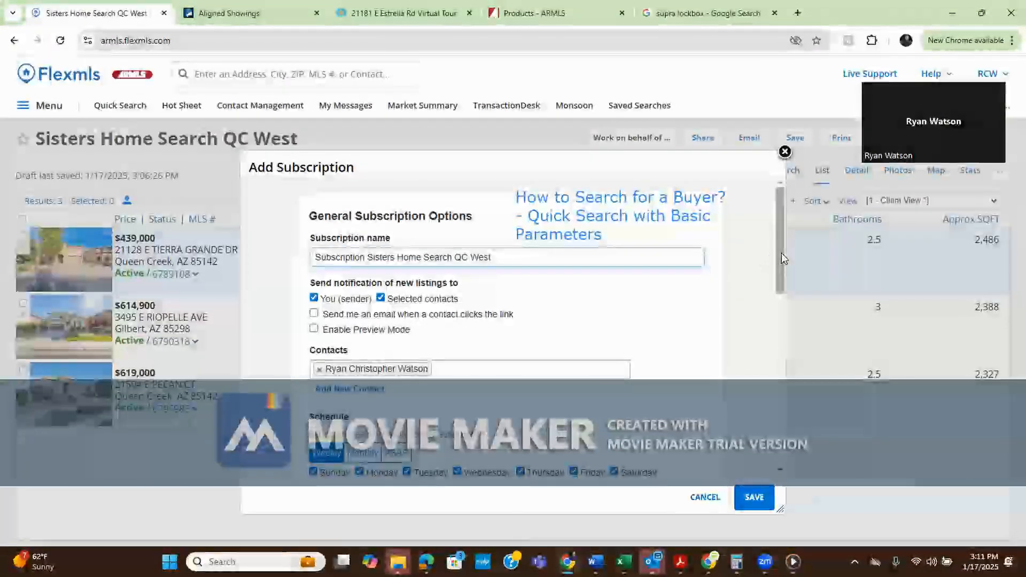
left_click_drag(781, 257, 788, 284)
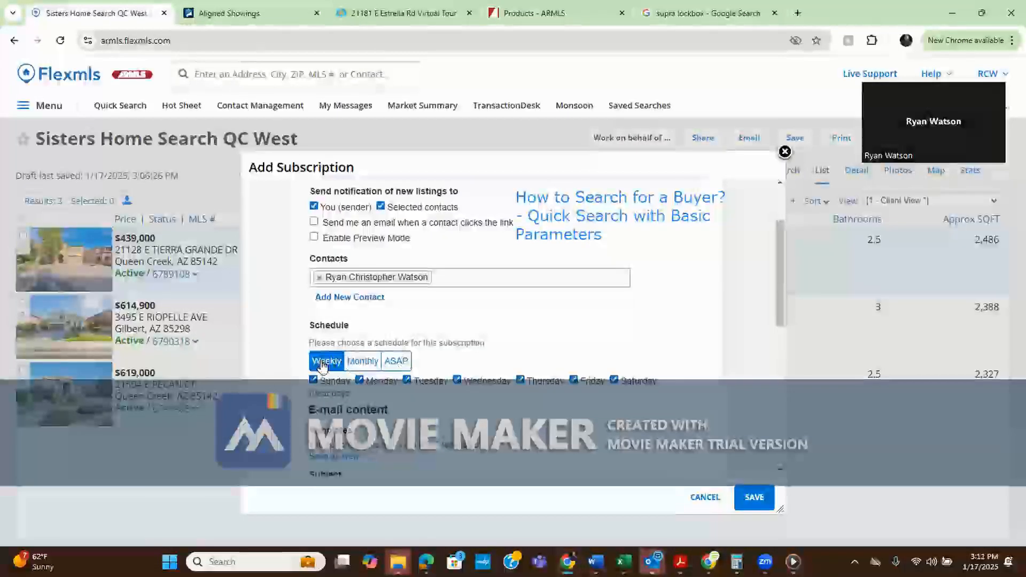
Switch the subscription's delivery schedule from Monthly to ASAP
left_click(363, 364)
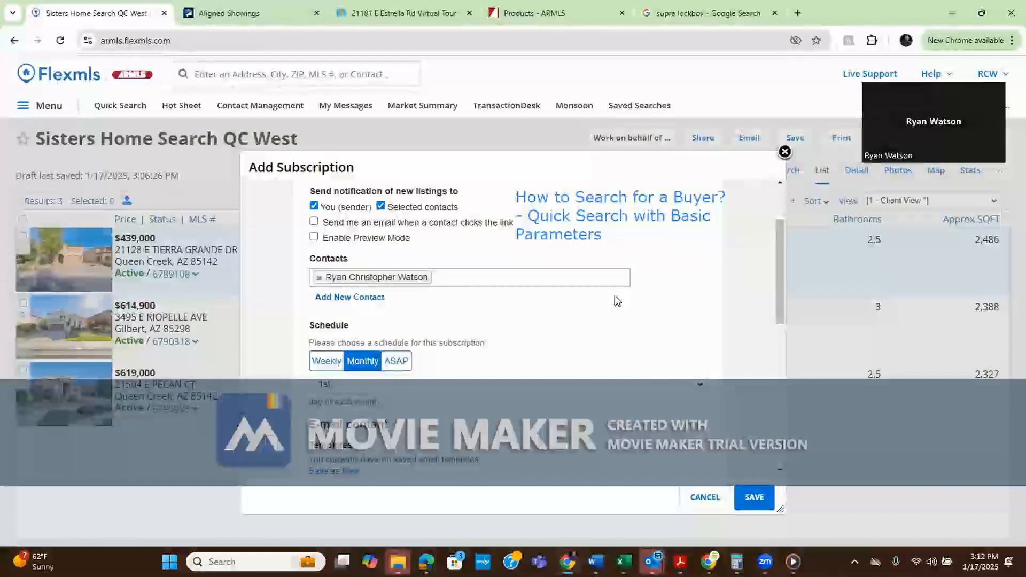
left_click_drag(780, 273, 775, 244)
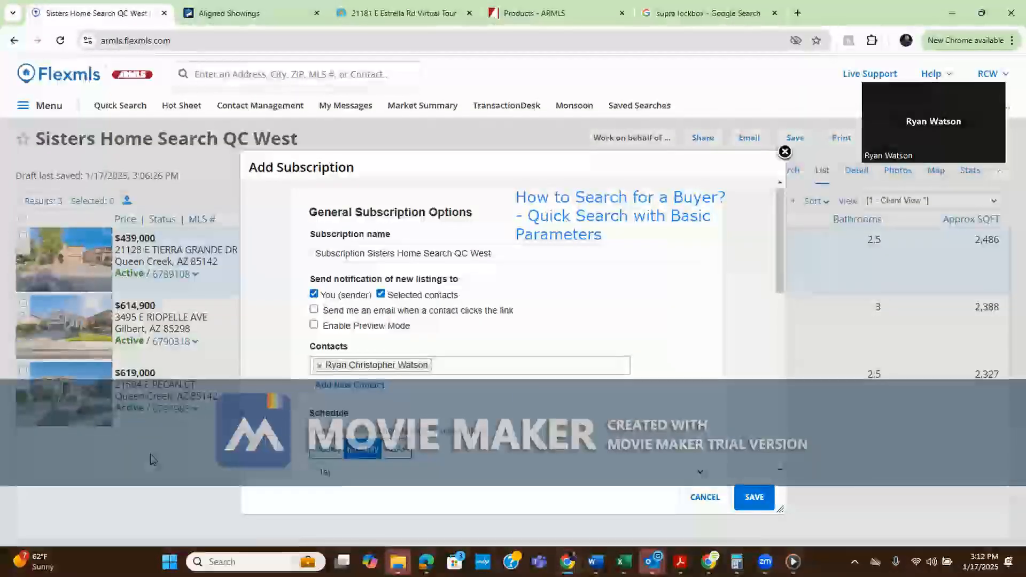
left_click_drag(777, 239, 779, 283)
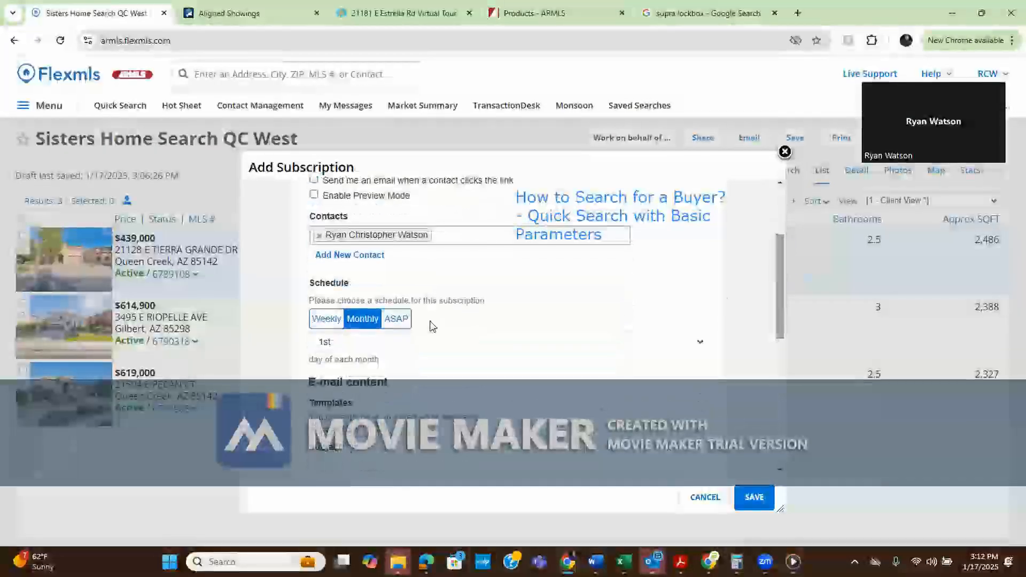
left_click(404, 321)
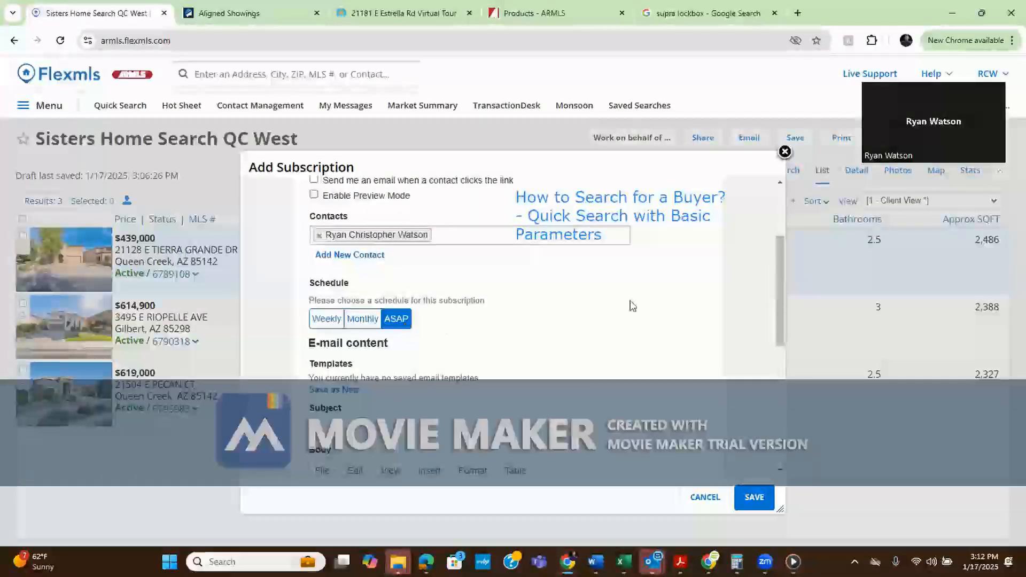
left_click_drag(778, 302, 759, 261)
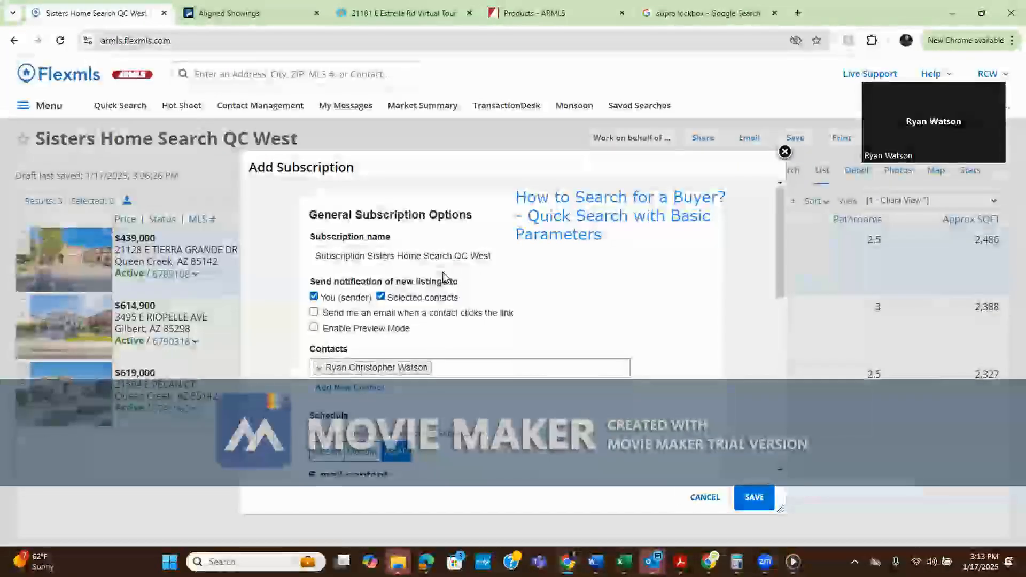
left_click_drag(781, 274, 781, 393)
Enter the e-mail subject 'West QC Search 4 bed 2.5 bath, 2.250 sf plus, Under $600k'
left_click(476, 385)
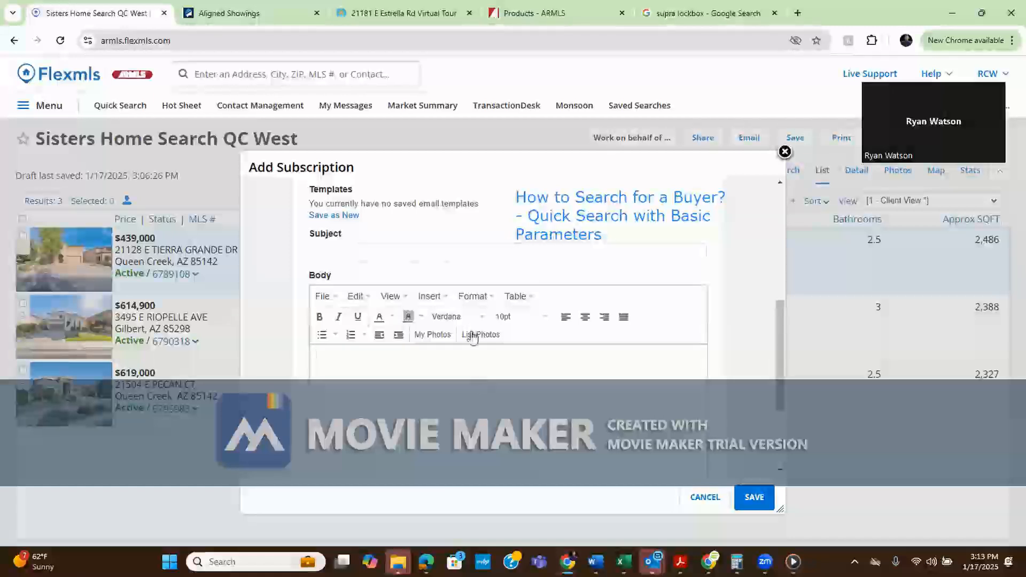
left_click(438, 253)
type("West ")
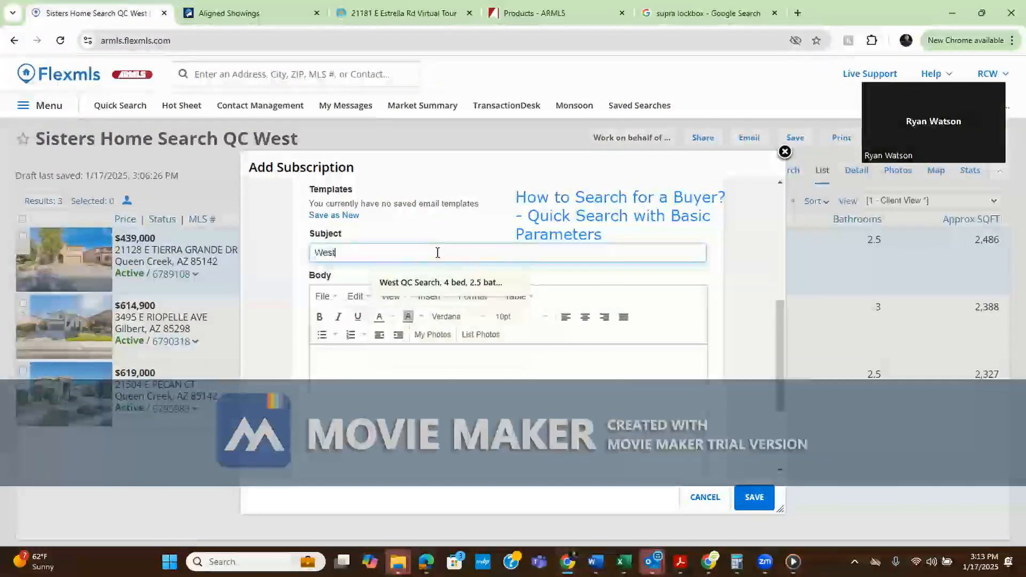
type("QC Search")
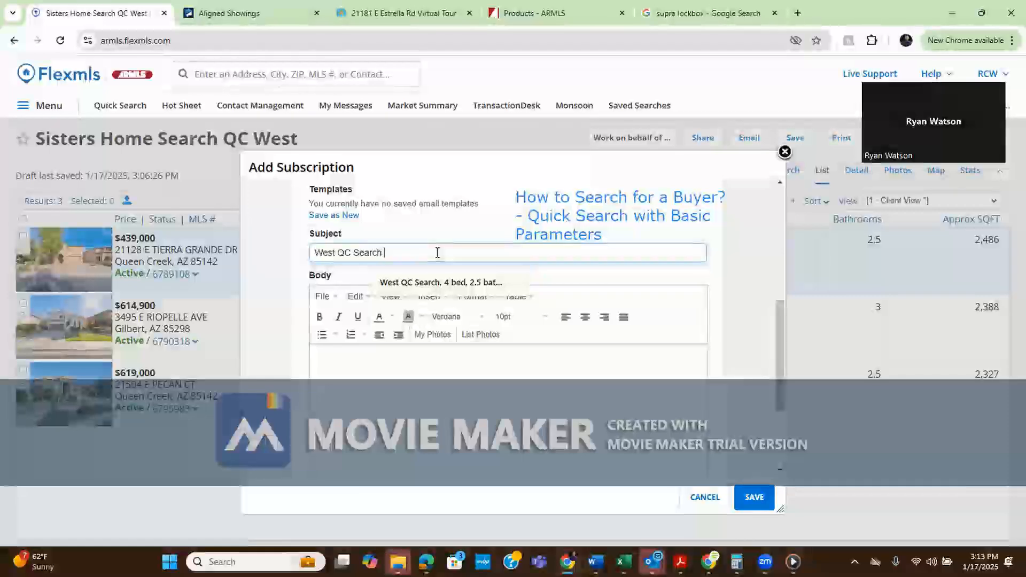
type("4 bed ")
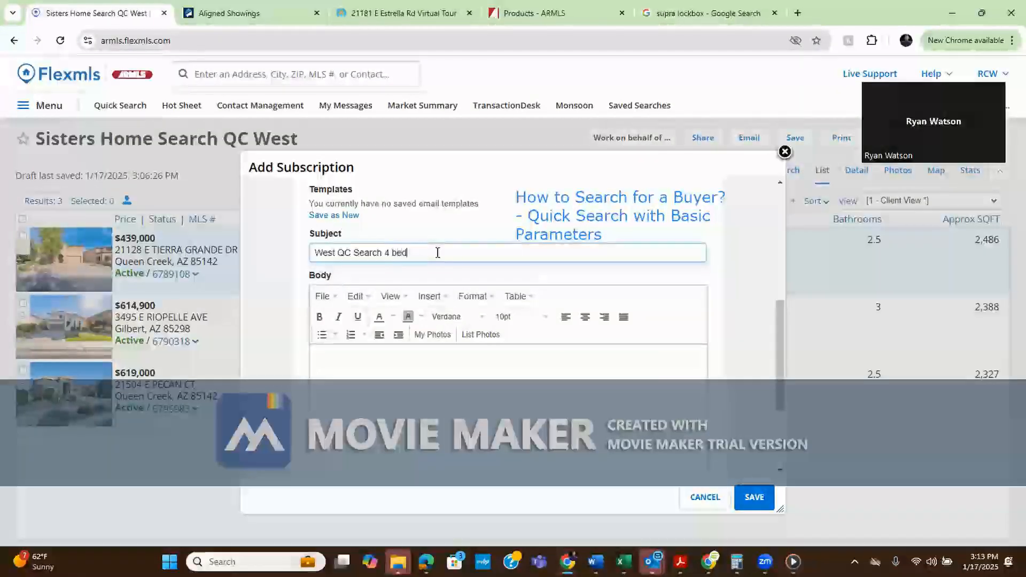
type("2.5 bath, 2.250 sf plus, Under $600k")
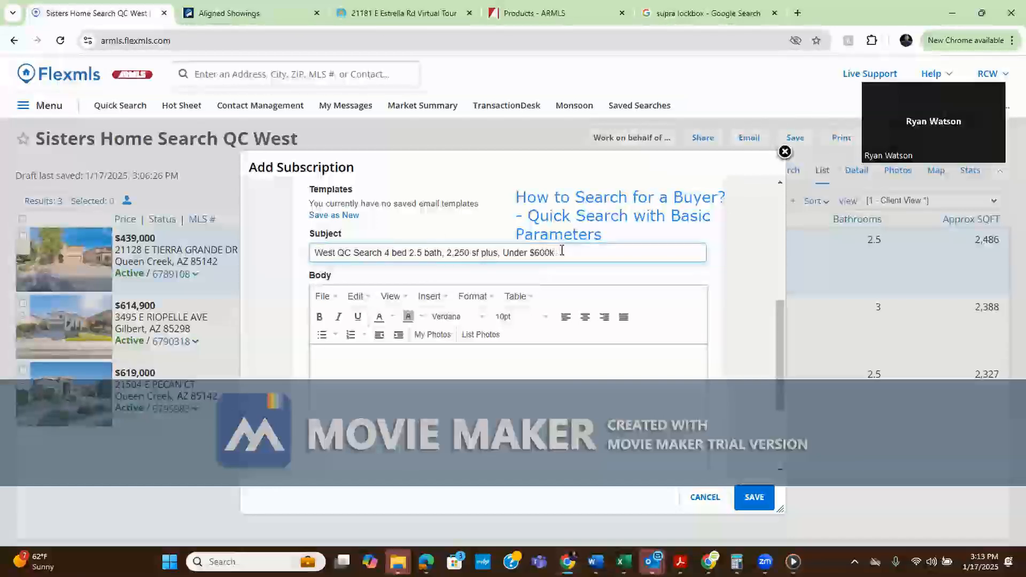
left_click_drag(566, 255, 312, 257)
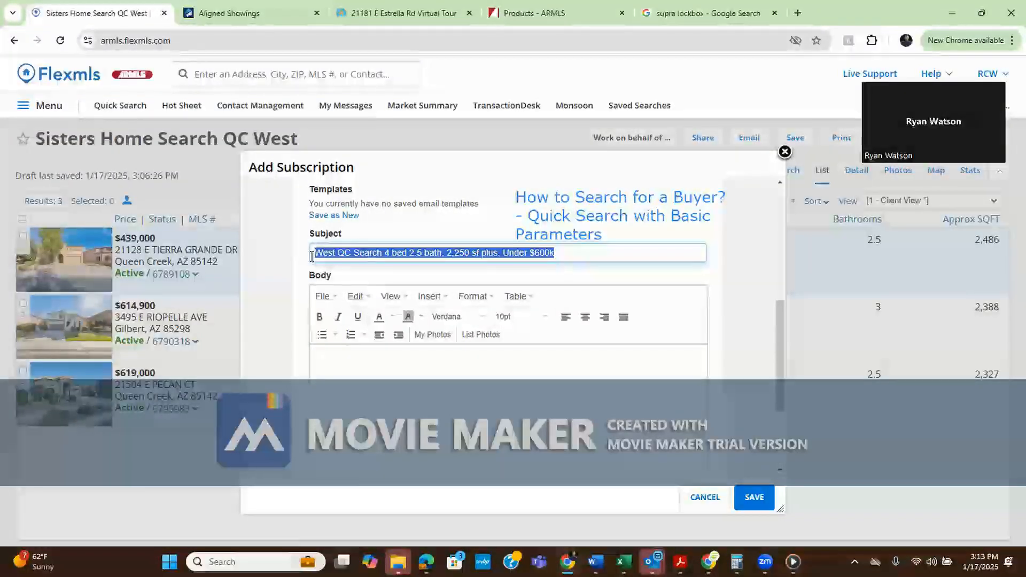
left_click(312, 257)
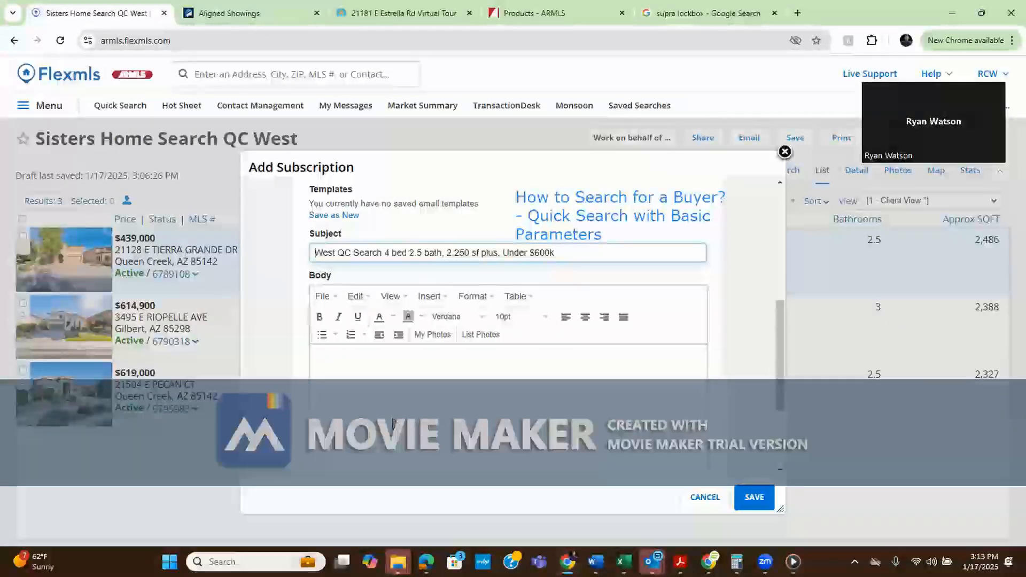
left_click(412, 383)
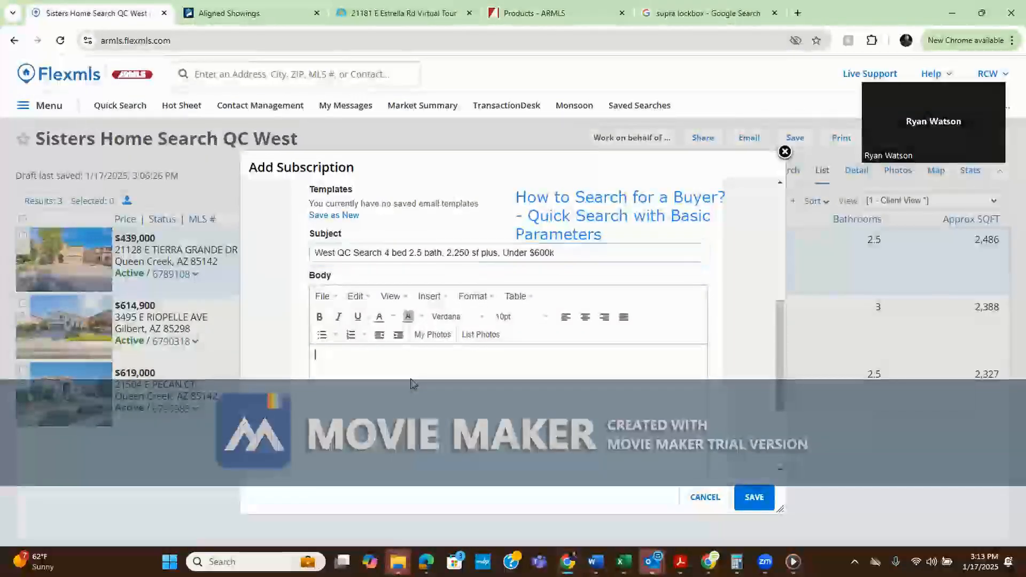
type("If you are see")
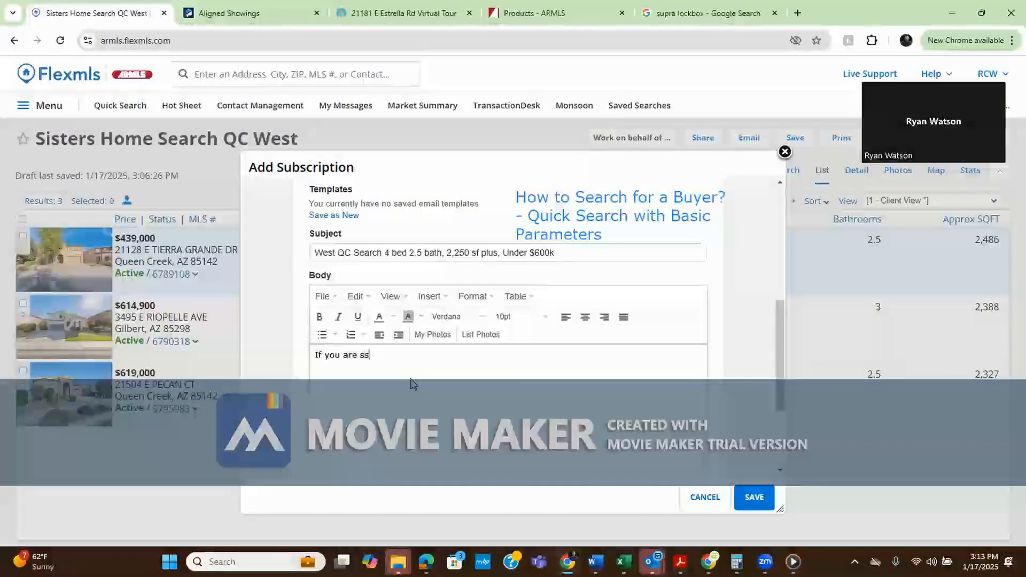
type("ing this mea")
key("BackSpace")
key("BackSpace")
key("BackSpace")
type("email th")
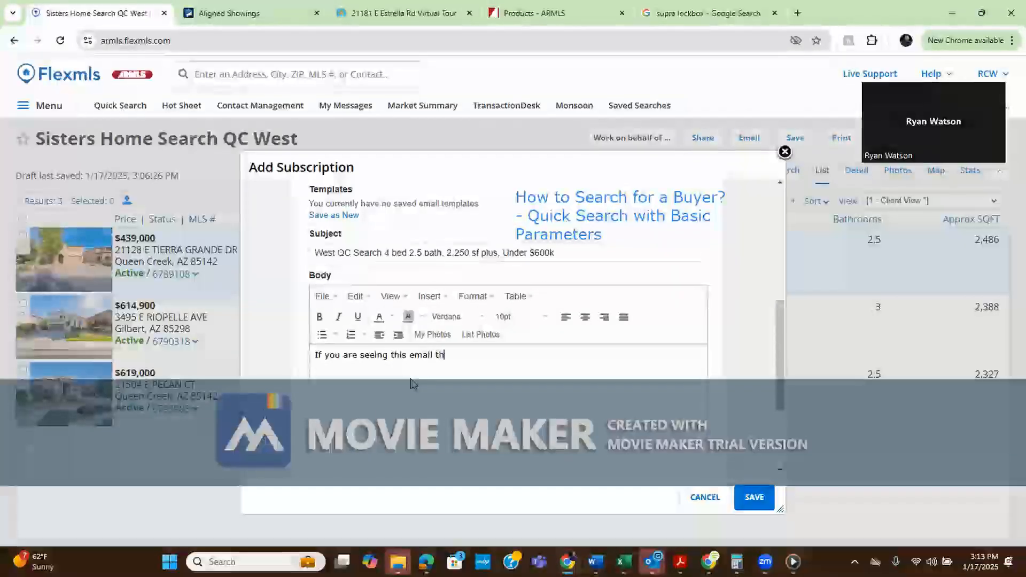
type("at means some")
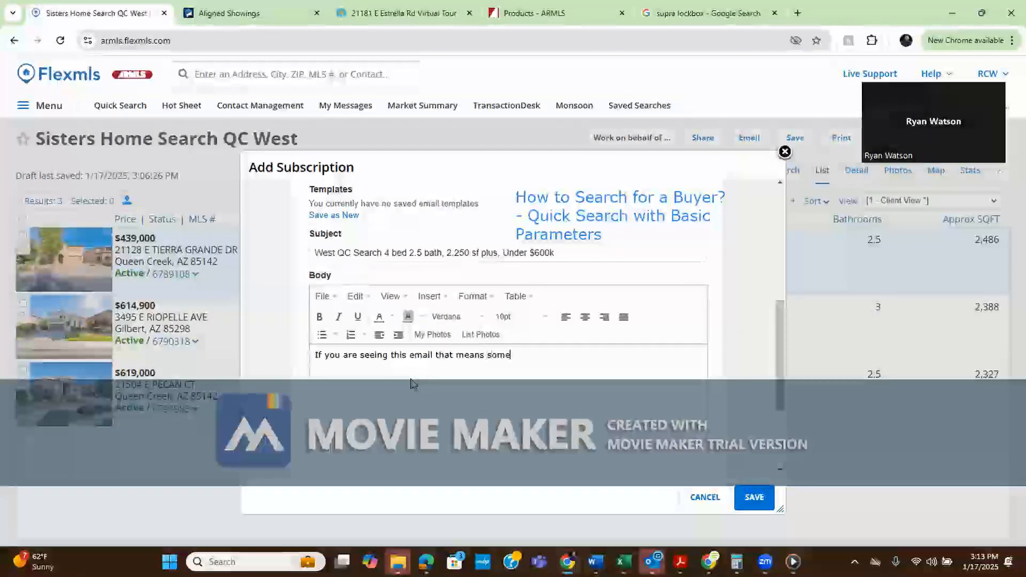
type("thing within our narrow sea")
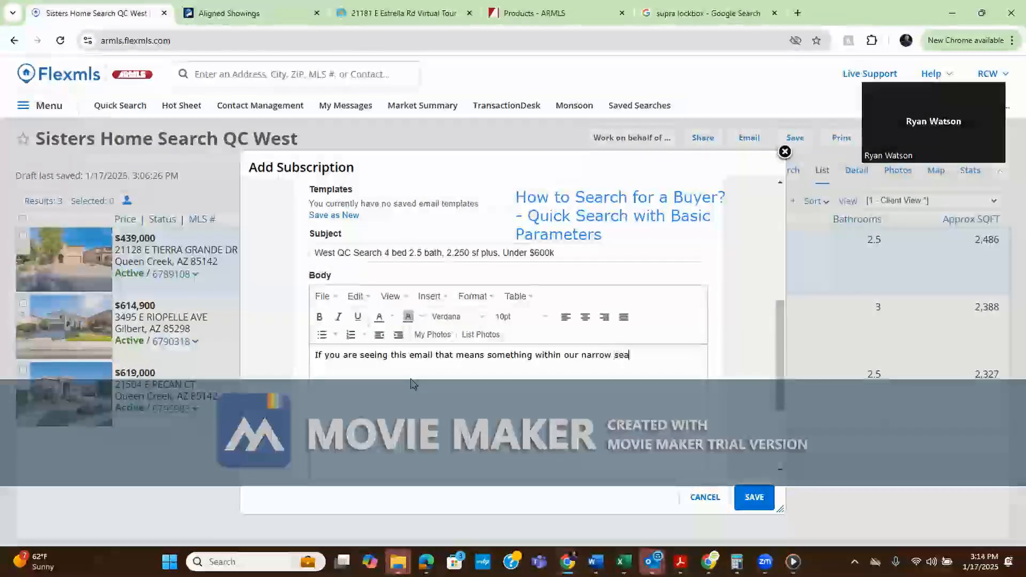
type("rch requirement")
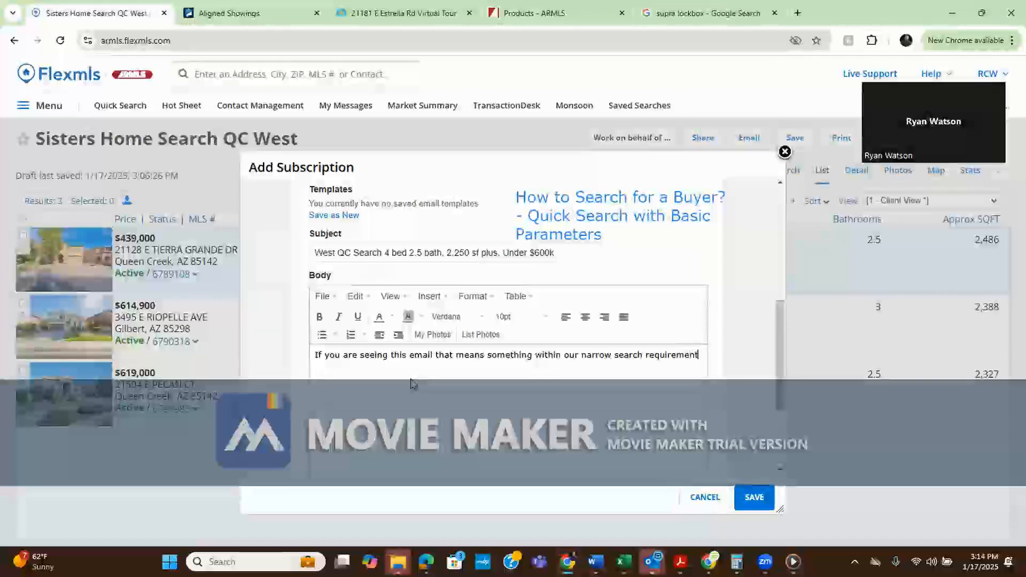
type("s has been listed on the MLS ")
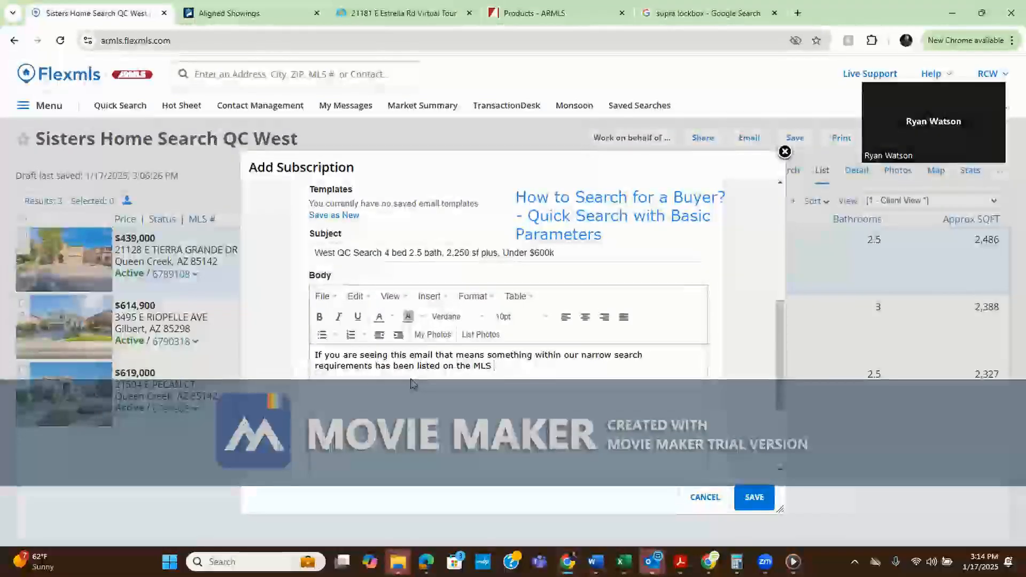
type("a few secong")
type("s ago")
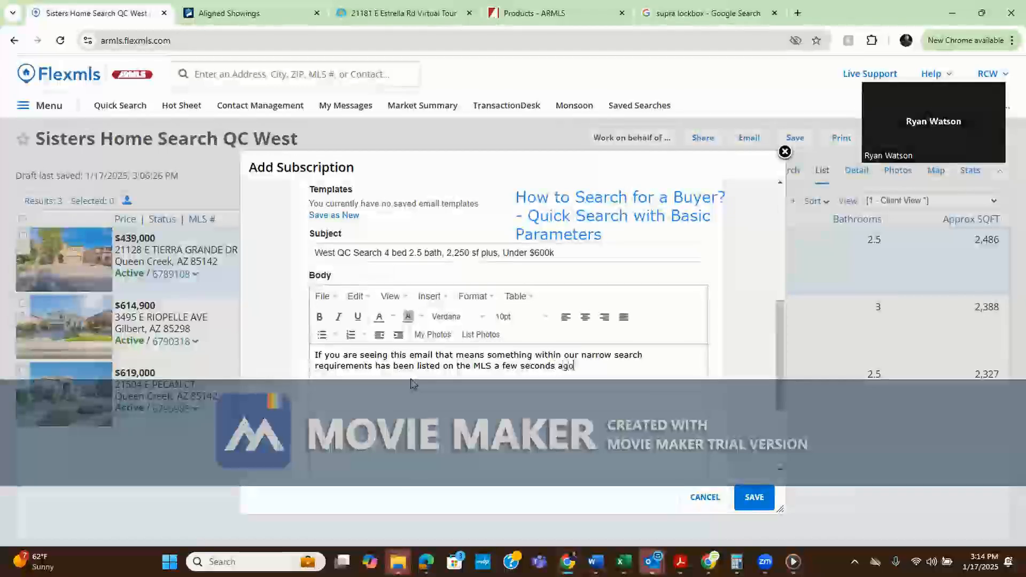
type(". You are likely the firs t t")
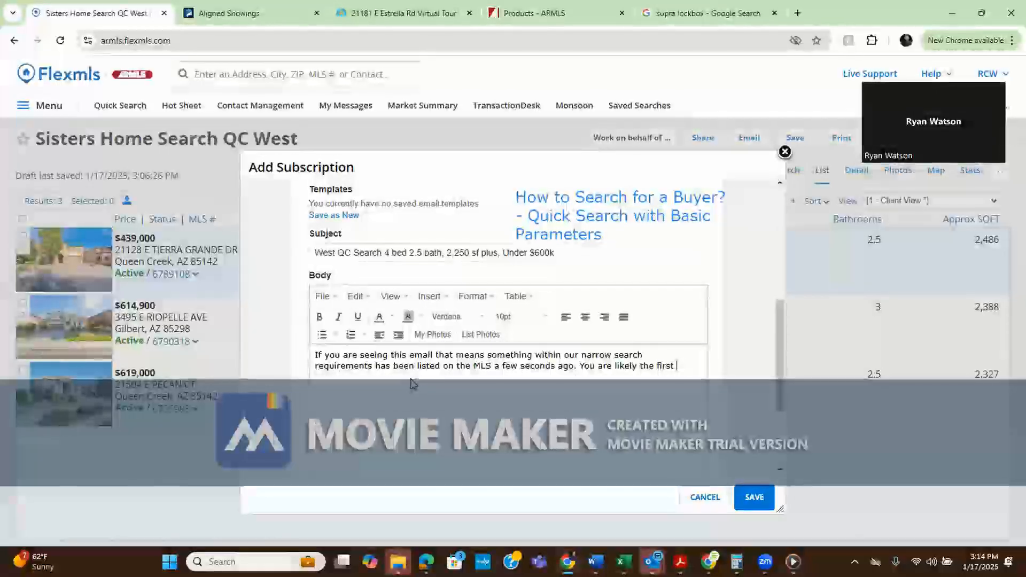
type("o be seeing this listing!")
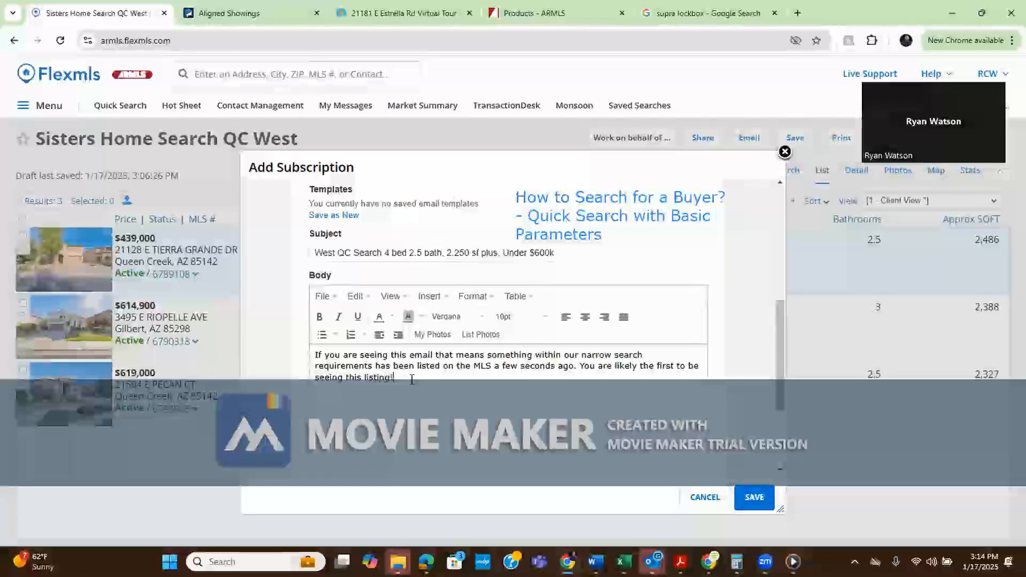
type("If you")
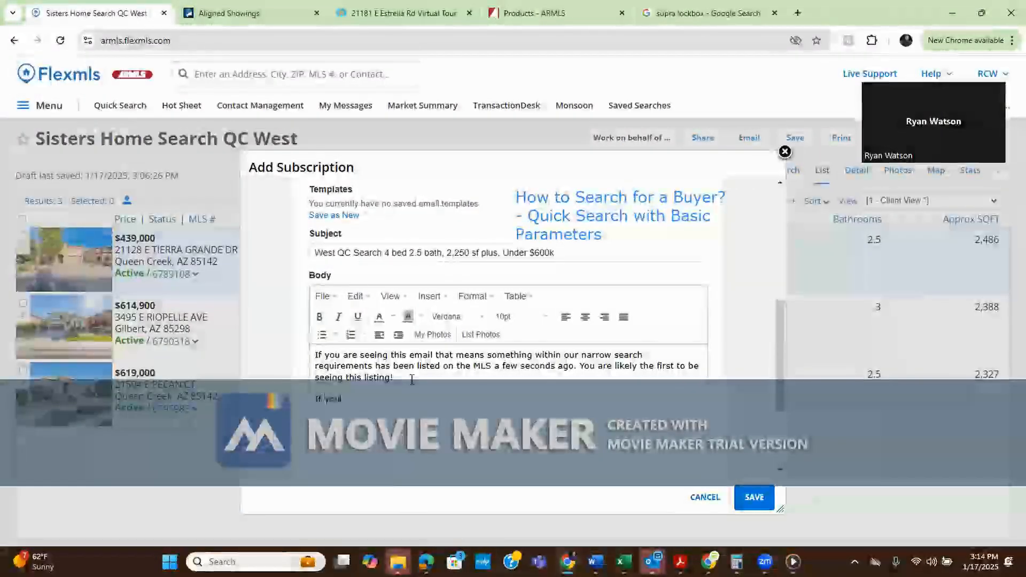
type(" have any interest in touring this p")
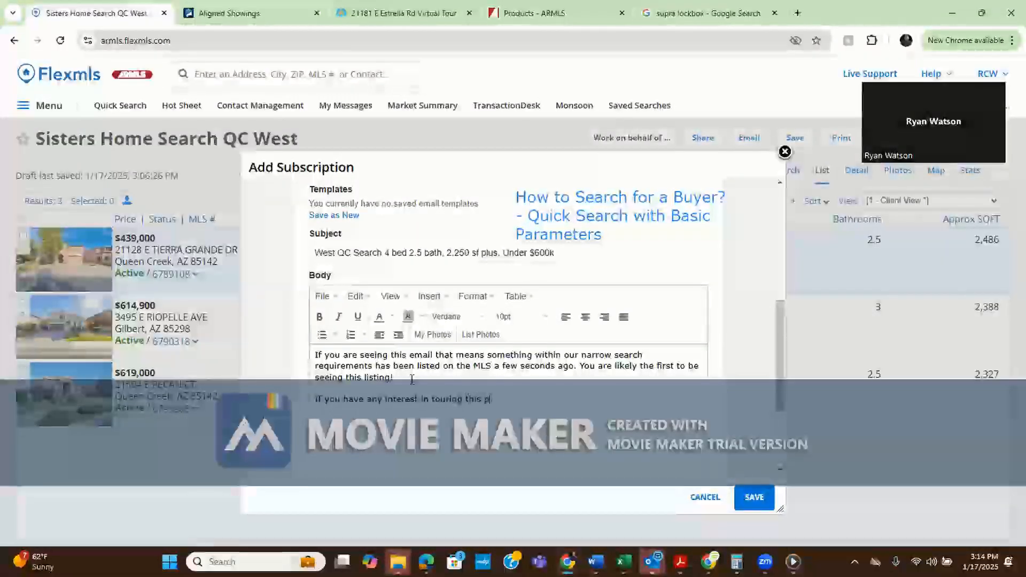
type("roperty")
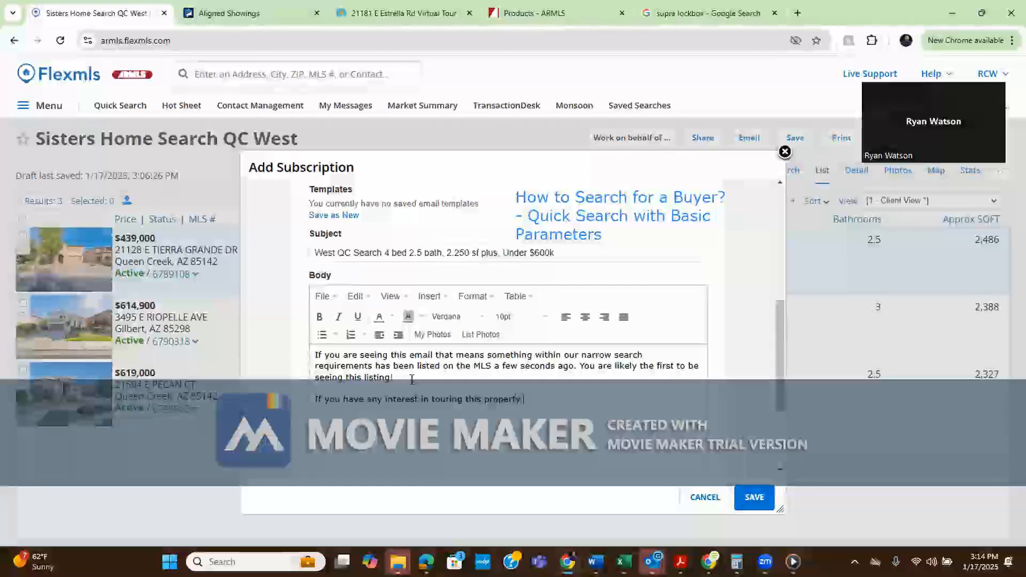
type(" please let me know")
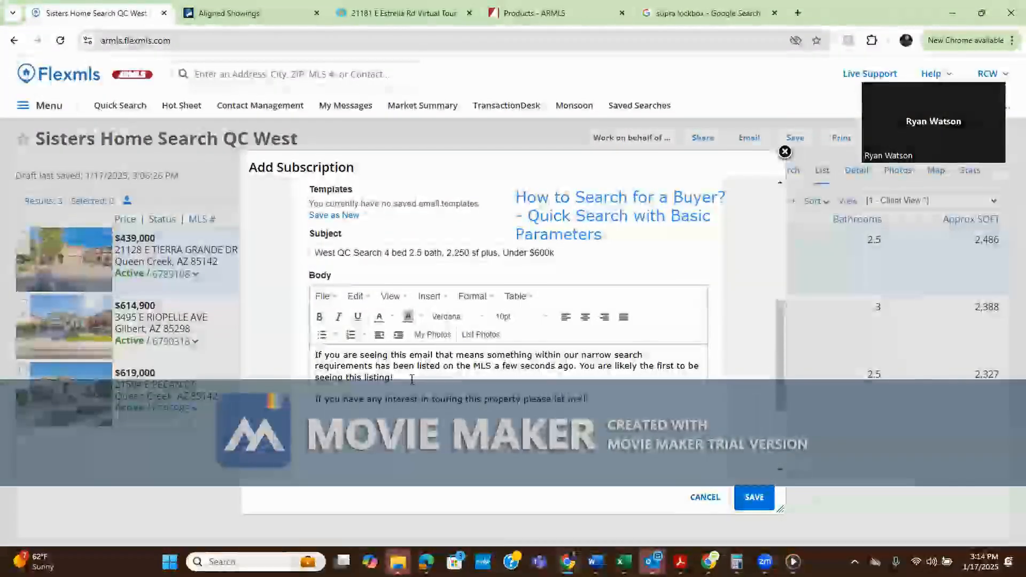
type("!")
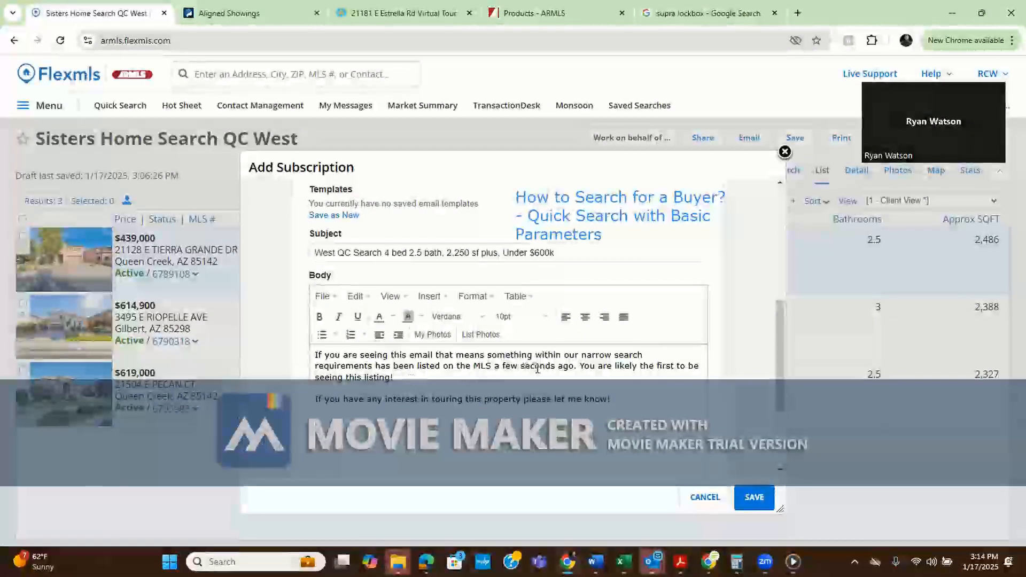
left_click_drag(581, 370, 583, 375)
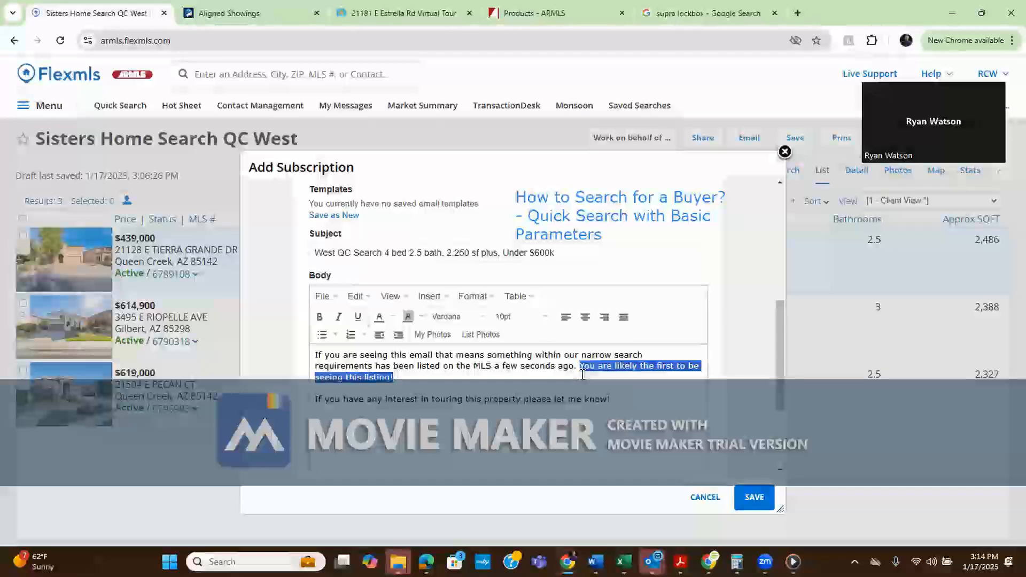
left_click(537, 373)
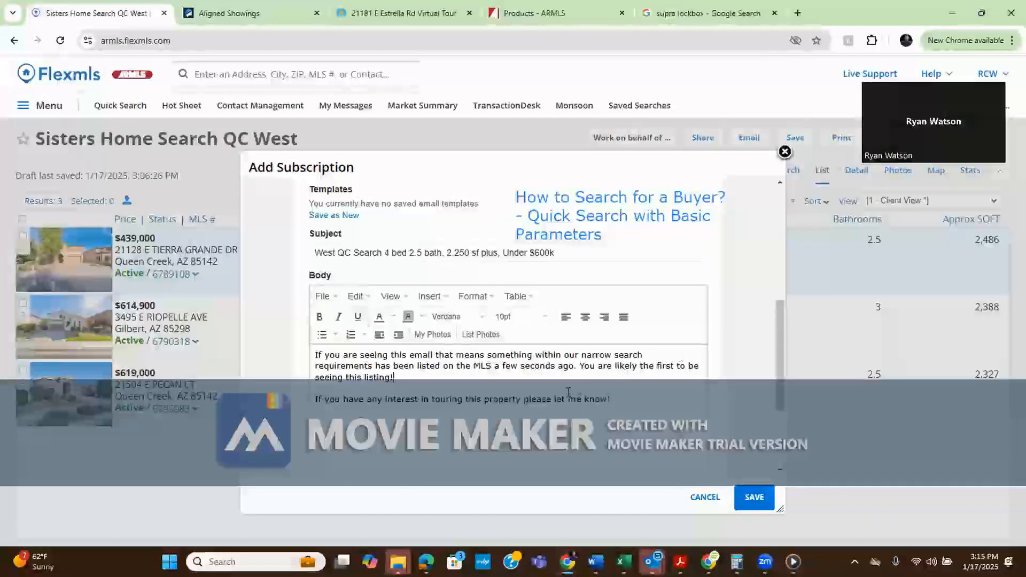
left_click_drag(613, 400, 316, 402)
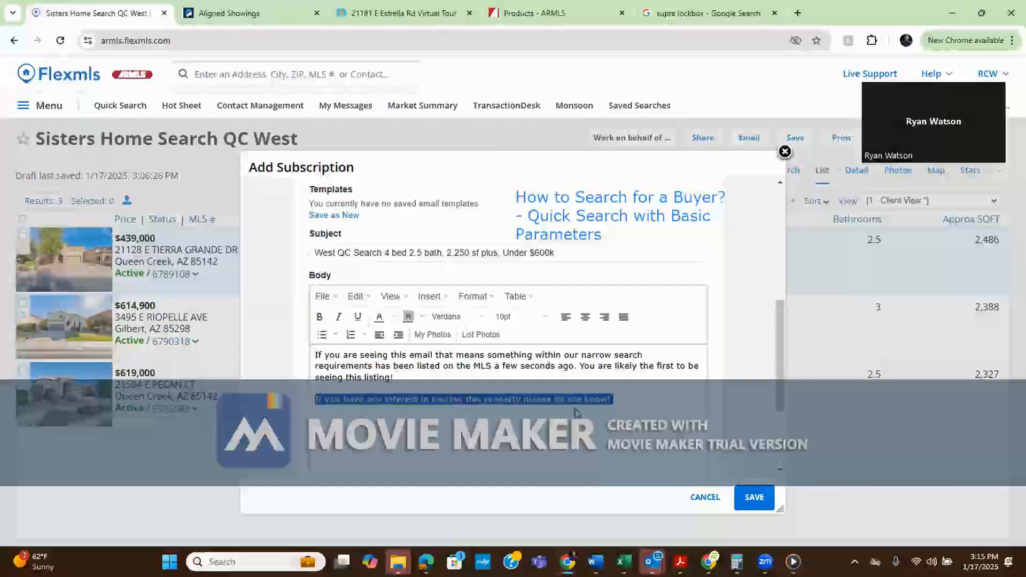
left_click(656, 395)
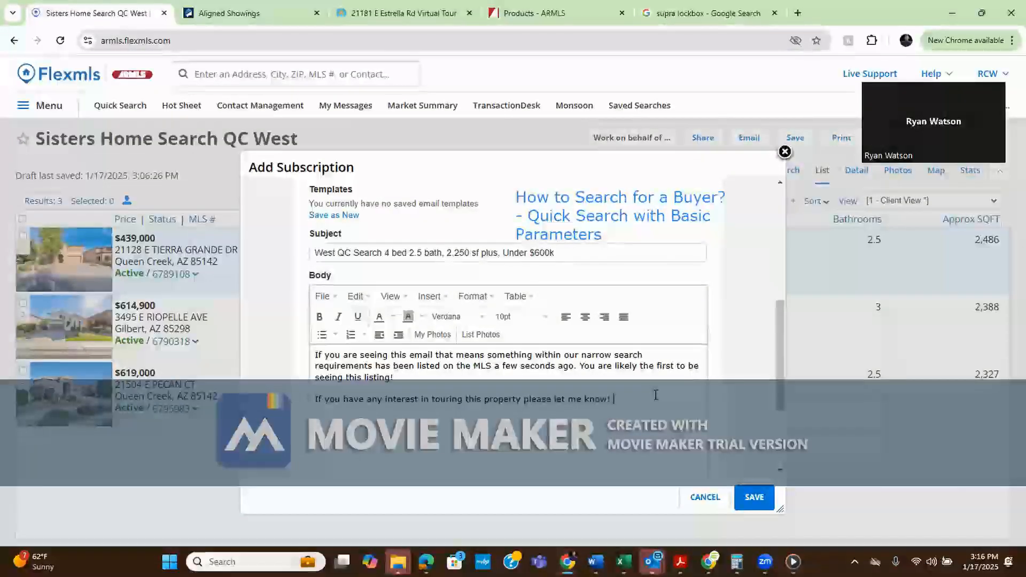
Append 'I will make my calendar available!' after 'let me know!' at the end of the body
left_click_drag(616, 396, 314, 407)
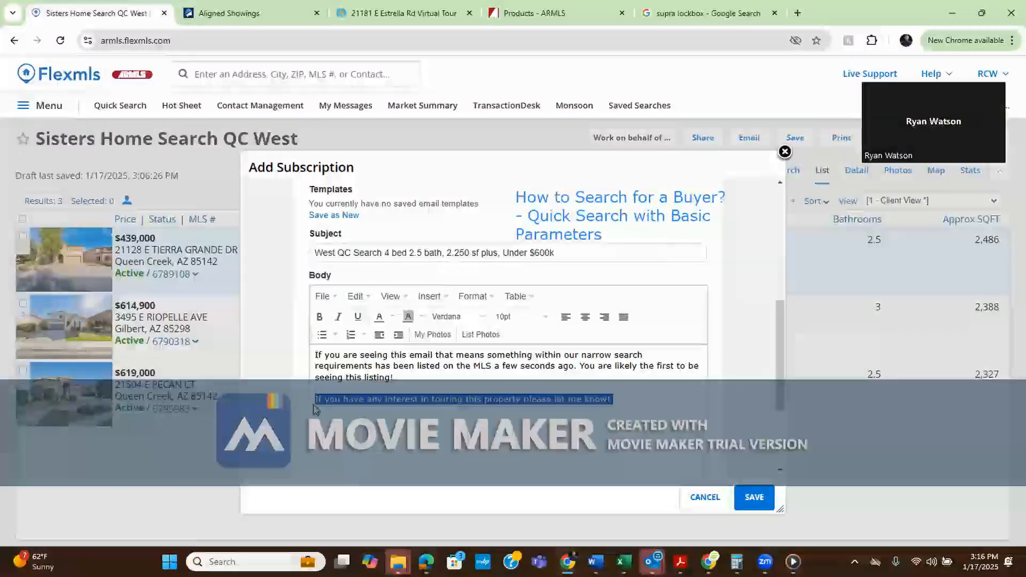
left_click(632, 398)
type("I will make my clalendar")
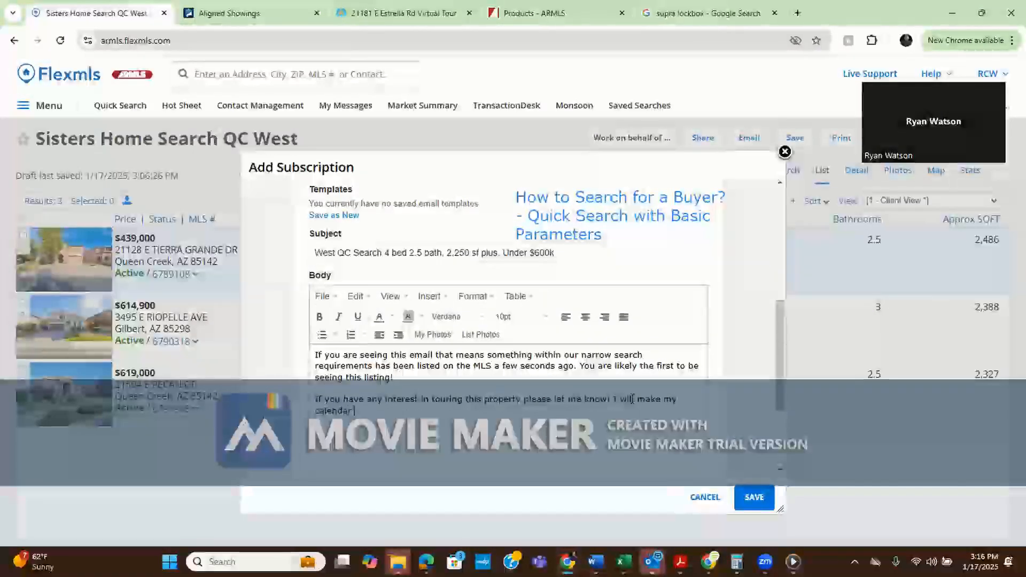
type(" available!")
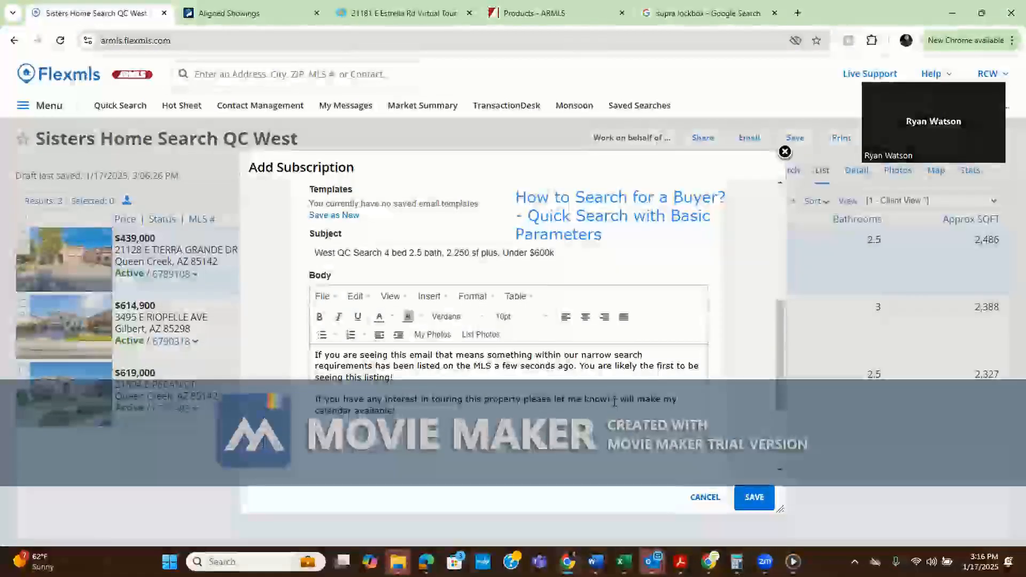
left_click_drag(615, 401, 615, 410)
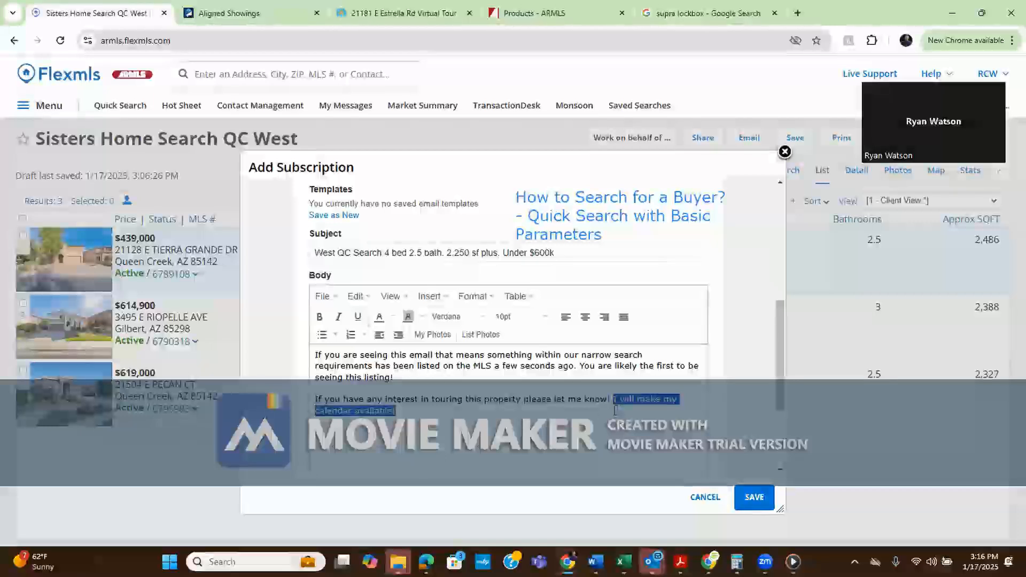
left_click(615, 410)
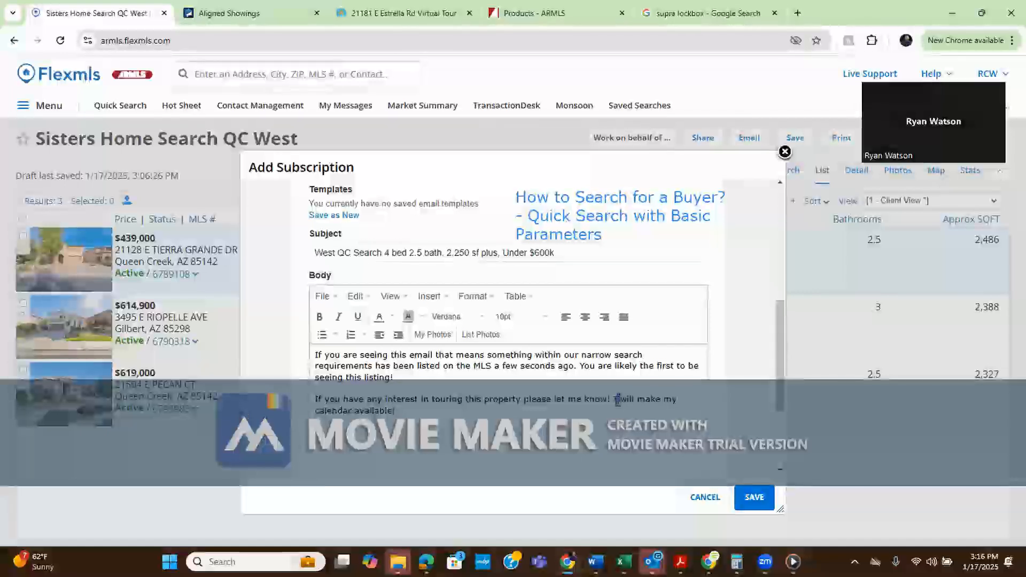
left_click_drag(618, 400, 634, 400)
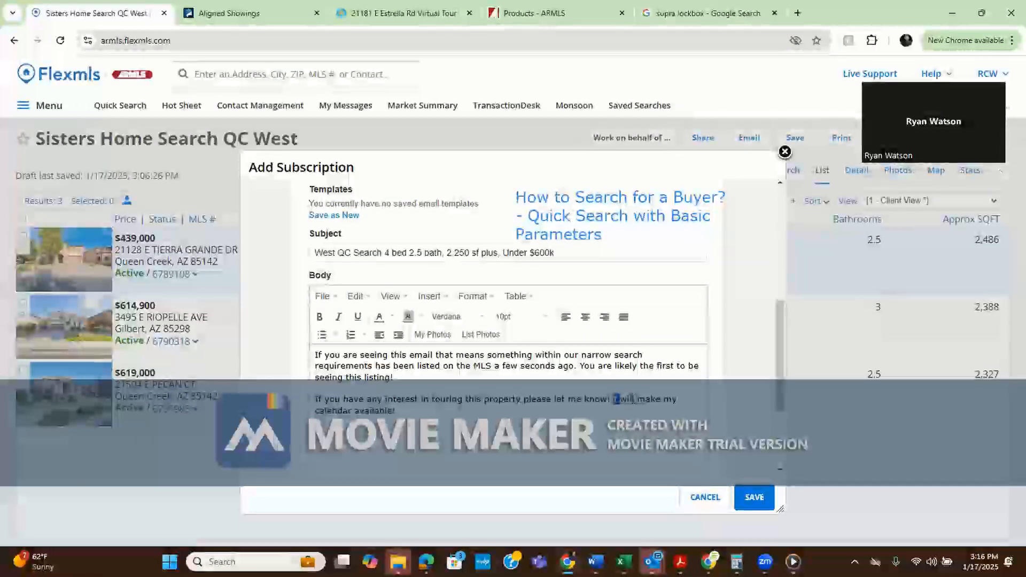
left_click(526, 399)
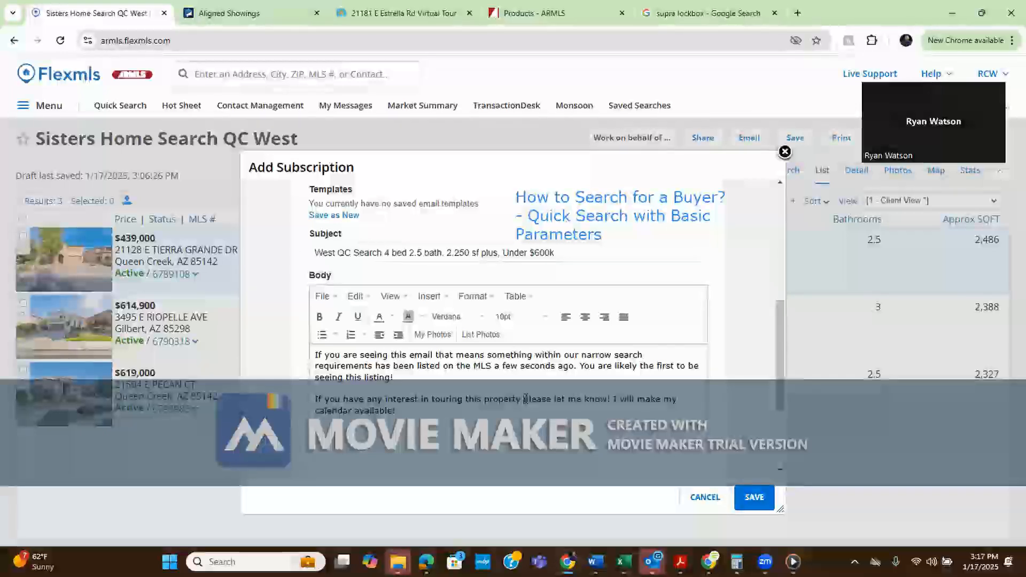
left_click(526, 400)
Delete the leading word 'Subscription' so the name reads 'Sisters Home Search QC West'
left_click_drag(780, 371, 762, 252)
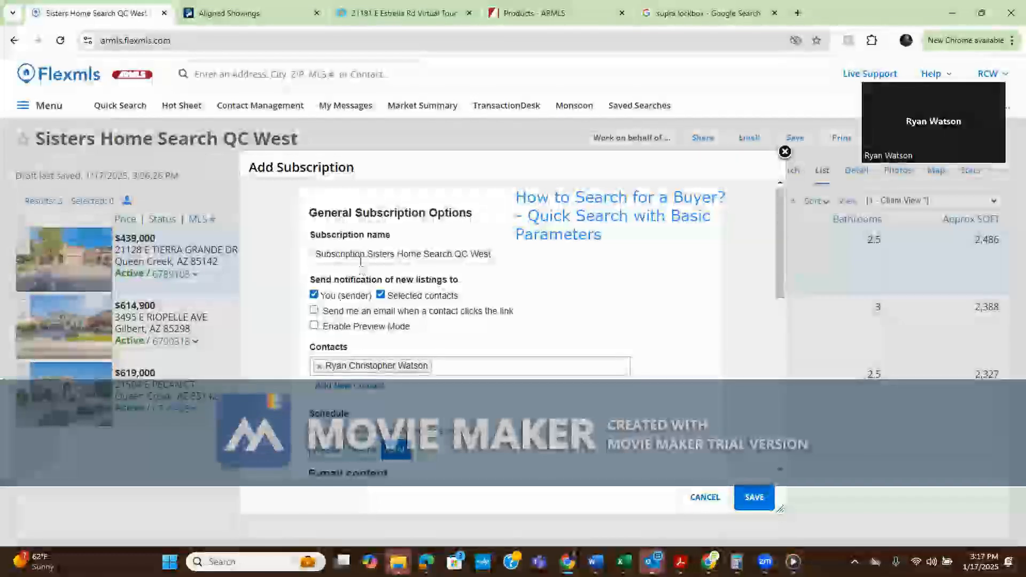
left_click(368, 255)
key("BackSpace")
key("BackSpace")
key("BackSpace")
key("BackSpace")
key("BackSpace")
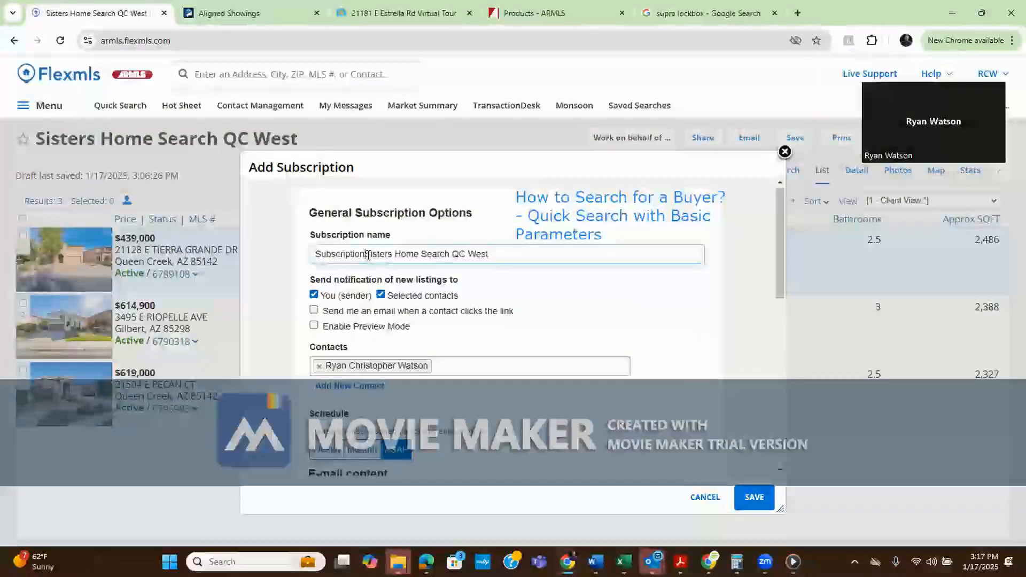
key("BackSpace")
key("BackSpace")
key("BackSpace")
key("BackSpace")
key("BackSpace")
key("BackSpace")
key("BackSpace")
key("BackSpace")
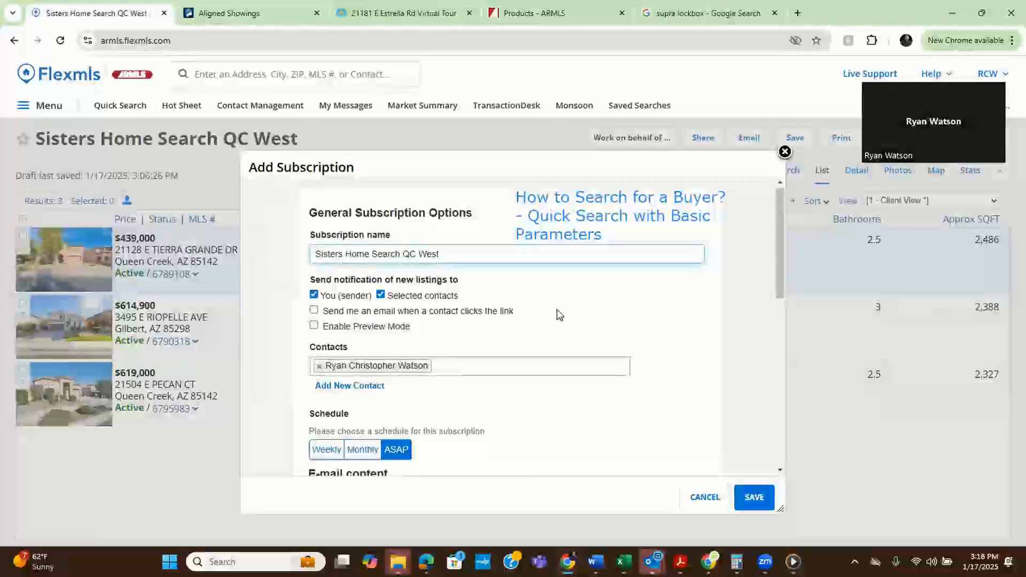
Check 'Send me an email when a contact clicks the link'
left_click(457, 315)
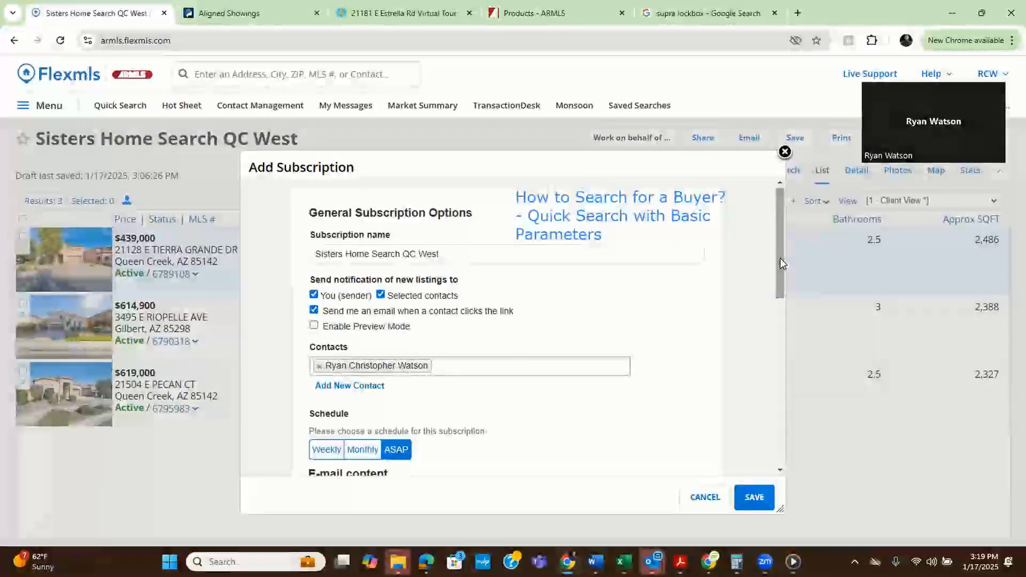
left_click_drag(782, 263, 780, 242)
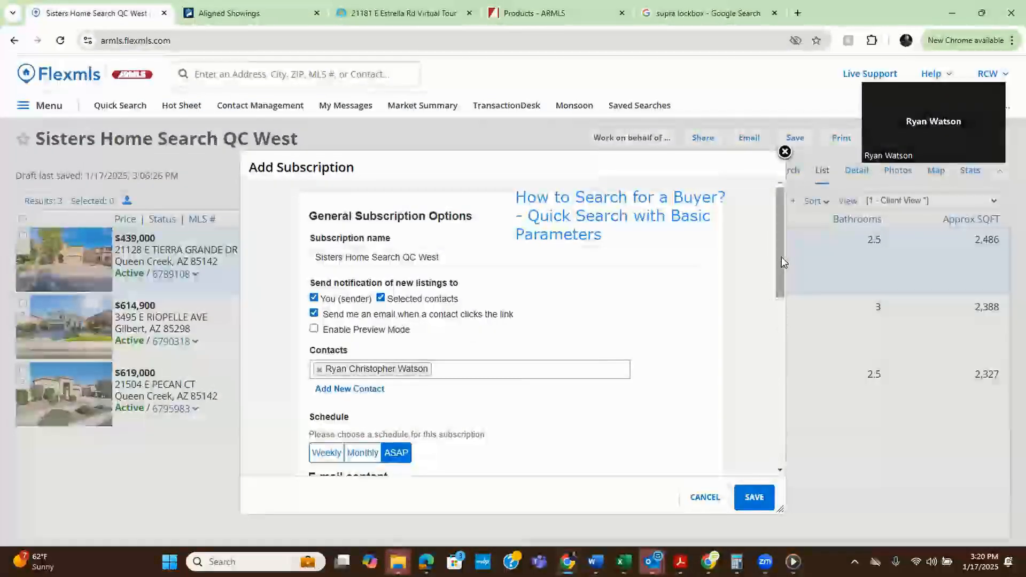
Scroll through the Add Subscription form to review the ASAP schedule, subject, body and notification options
scroll(782, 268, "down", 1)
left_click_drag(781, 283, 790, 373)
scroll(788, 332, "up", 4)
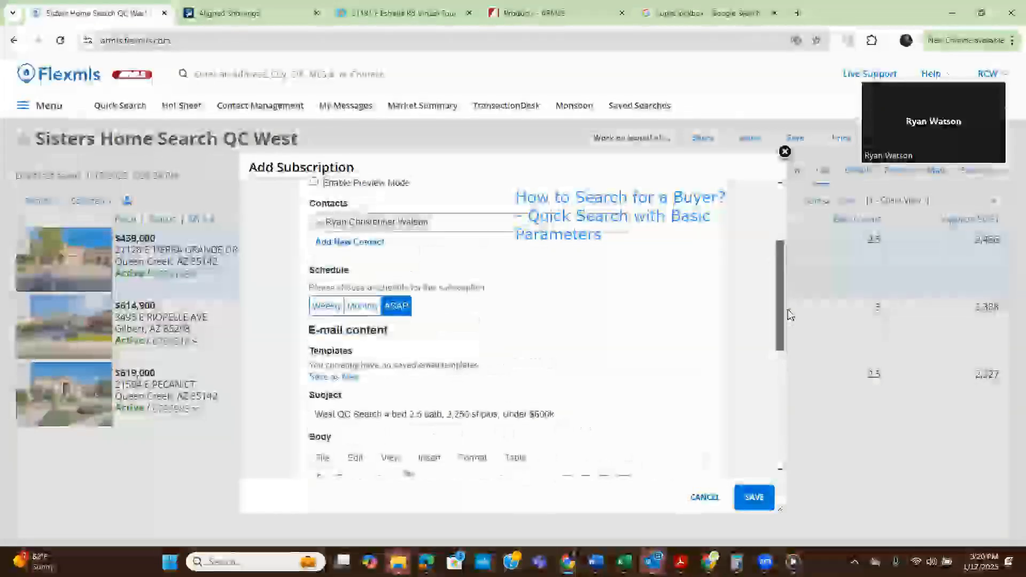
scroll(784, 269, "up", 1)
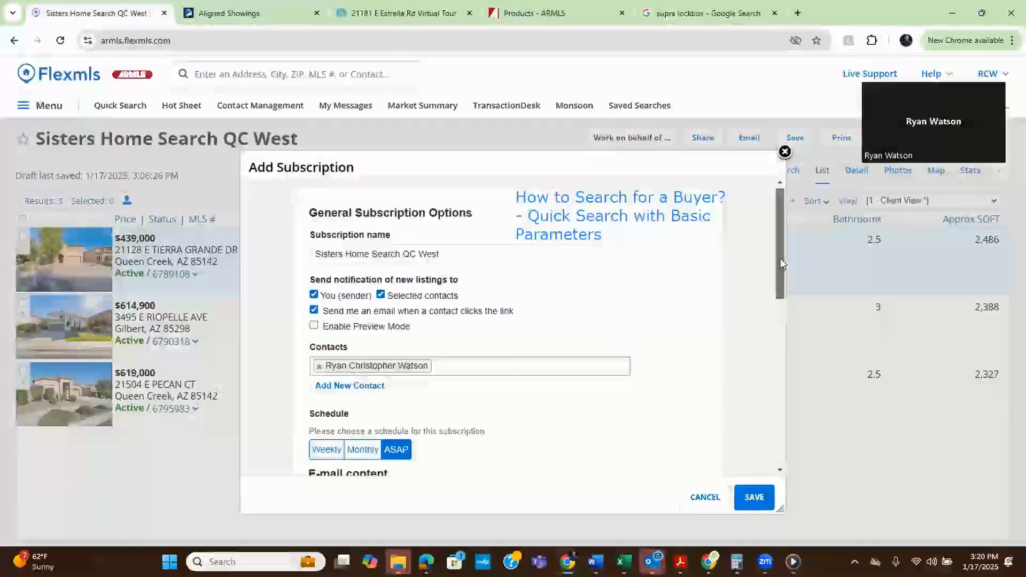
scroll(782, 282, "down", 1)
left_click_drag(782, 284, 774, 249)
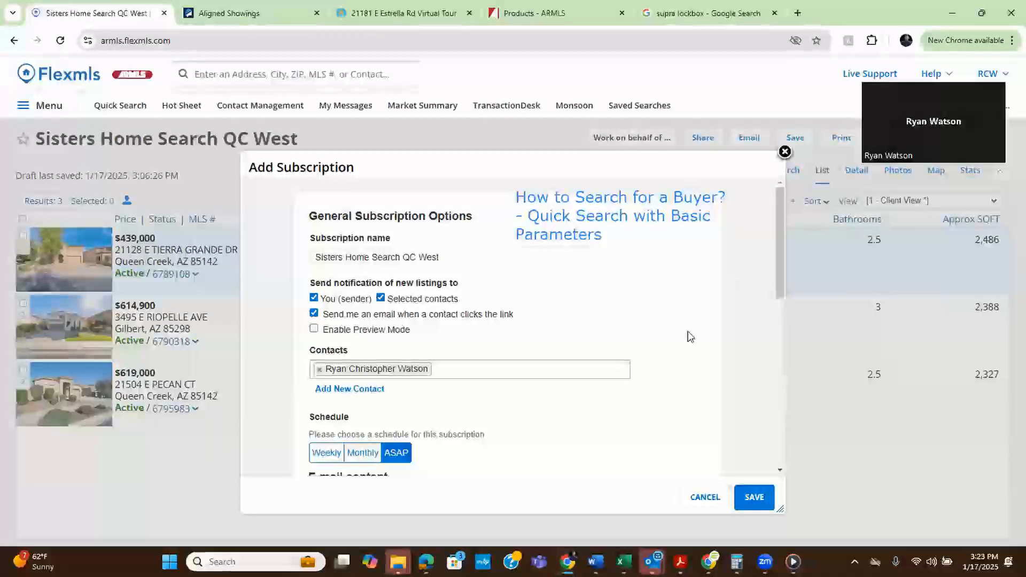
left_click_drag(778, 250, 781, 430)
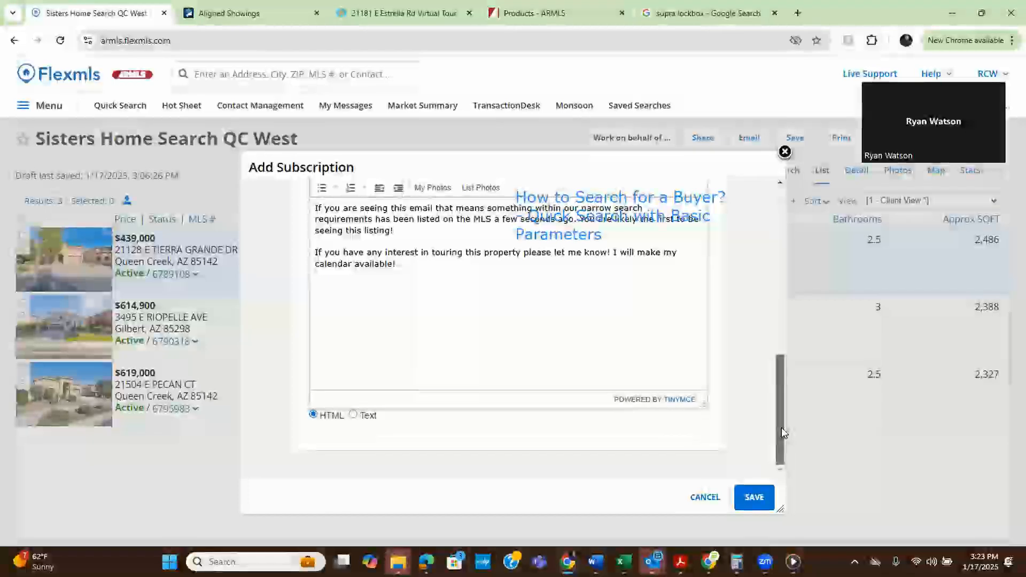
left_click_drag(781, 417, 769, 359)
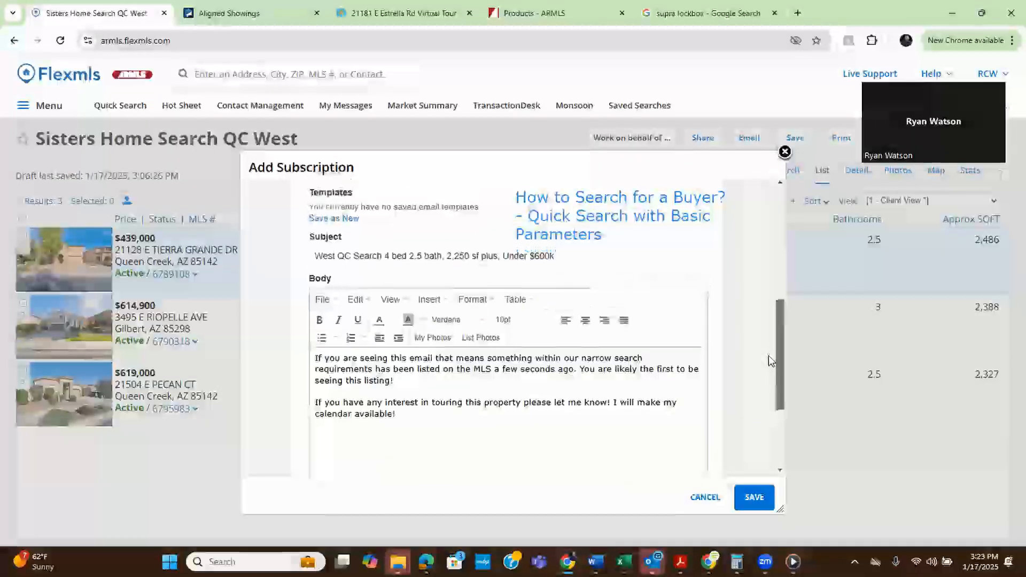
scroll(769, 355, "up", 1)
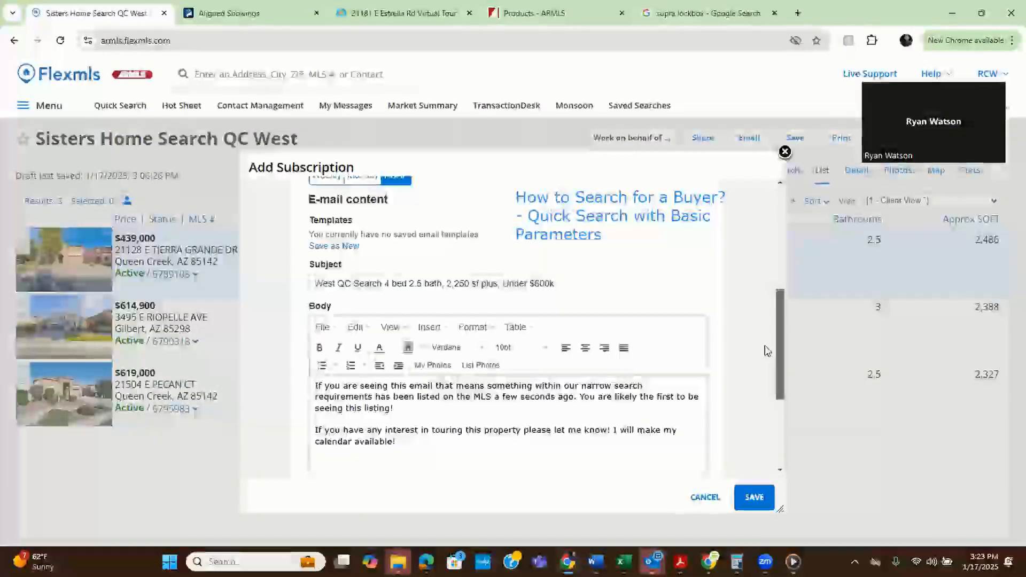